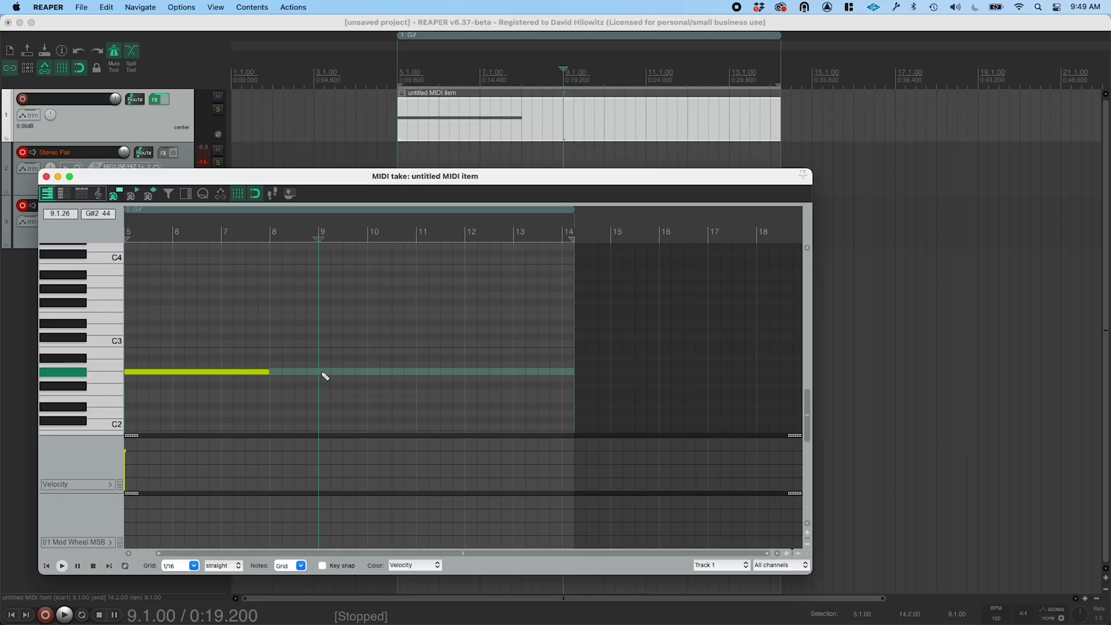
# - Add short 1/16 notes on G#2 at the starts of bars 9, 10, 11 and 12 in the MIDI item
pyautogui.click(322, 372)
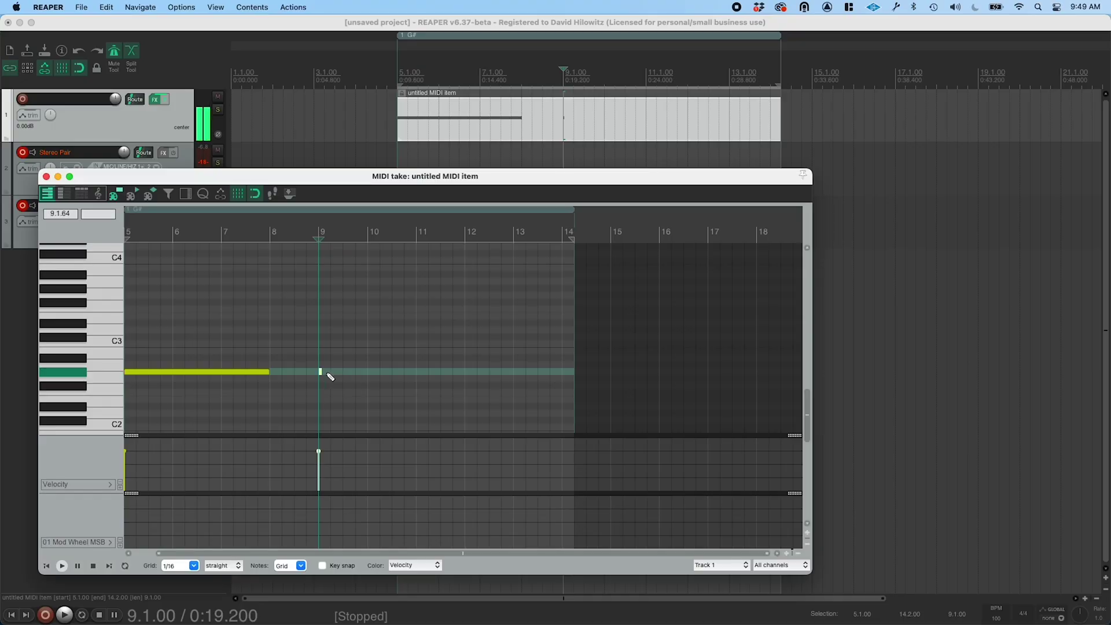
pyautogui.click(369, 372)
pyautogui.click(420, 372)
pyautogui.doubleClick(421, 373)
# - Extend the MIDI item's end to 26.3.00 so its note pattern repeats along the track
pyautogui.moveTo(426, 553); pyautogui.dragTo(377, 541)
pyautogui.moveTo(376, 176); pyautogui.dragTo(523, 163)
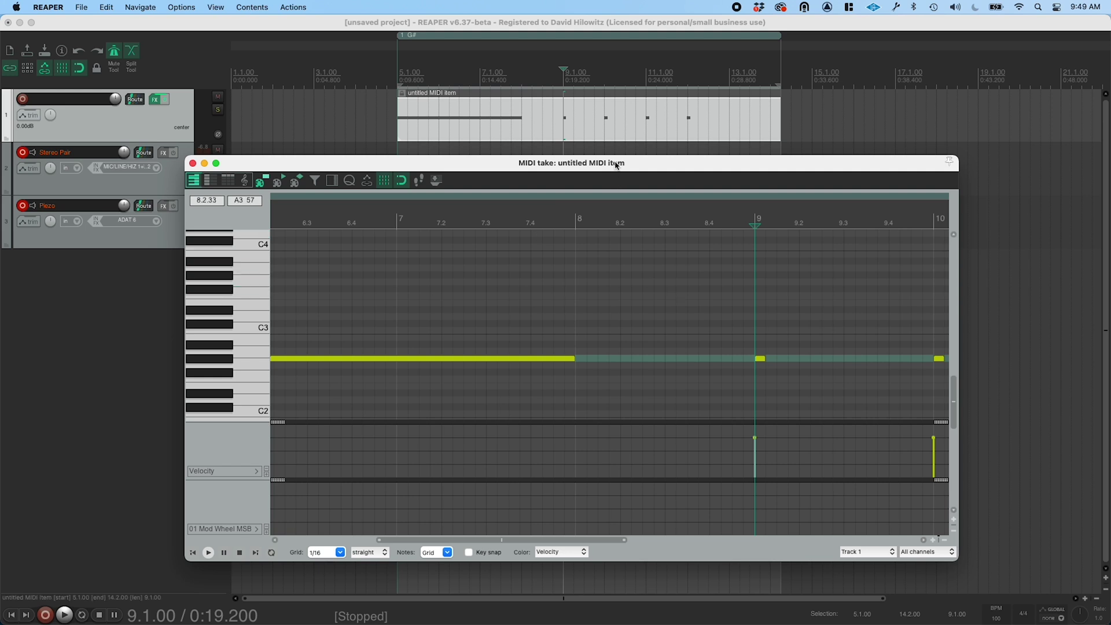
pyautogui.moveTo(666, 161); pyautogui.dragTo(587, 169)
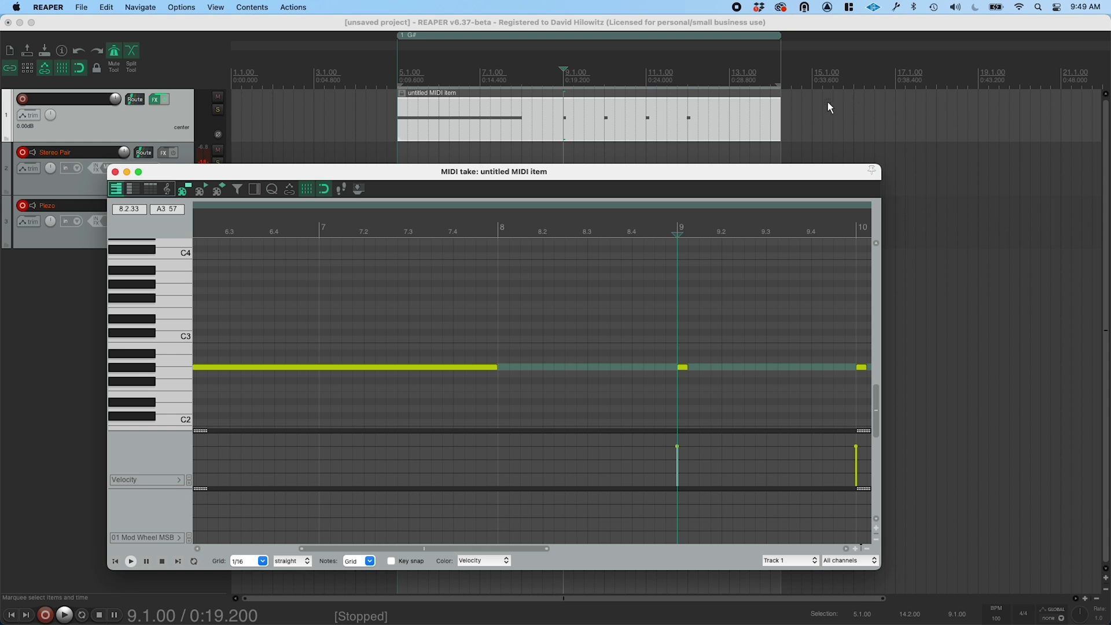
pyautogui.hscroll(5, 709, 392)
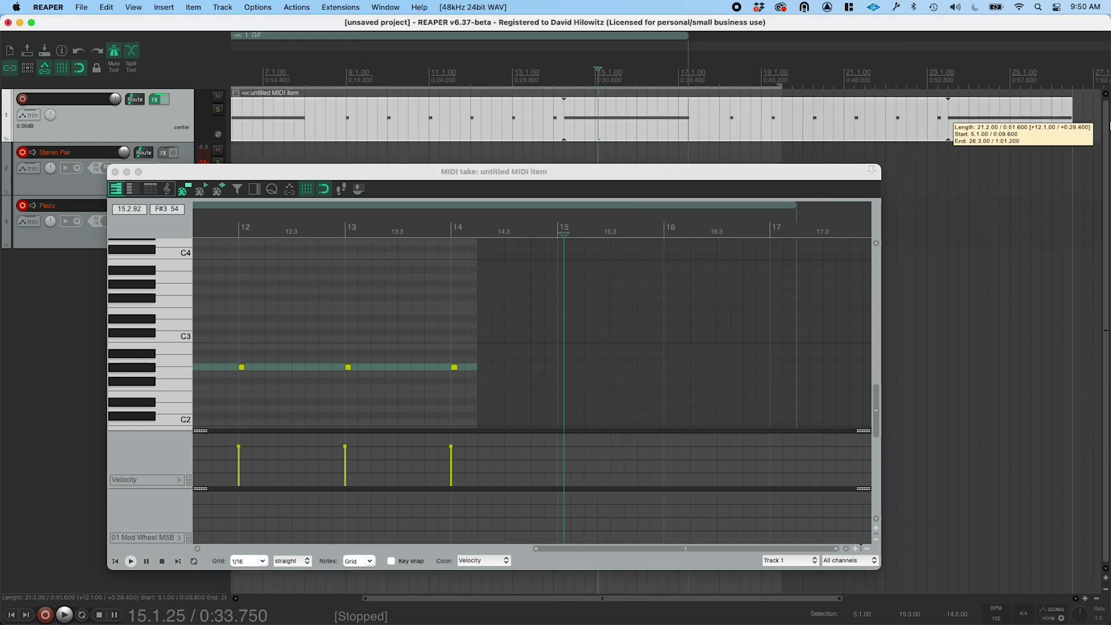
pyautogui.rightClick(501, 128)
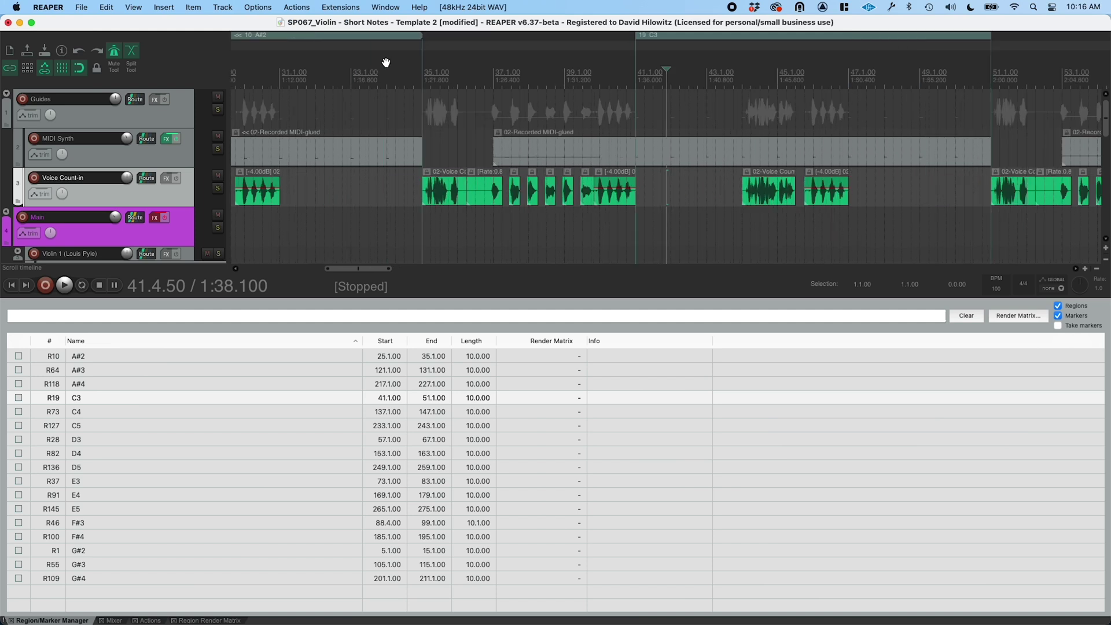
# - Inspect the G#2 region at the project's beginning and sort the region list by start position
pyautogui.scroll(-8, 386, 63)
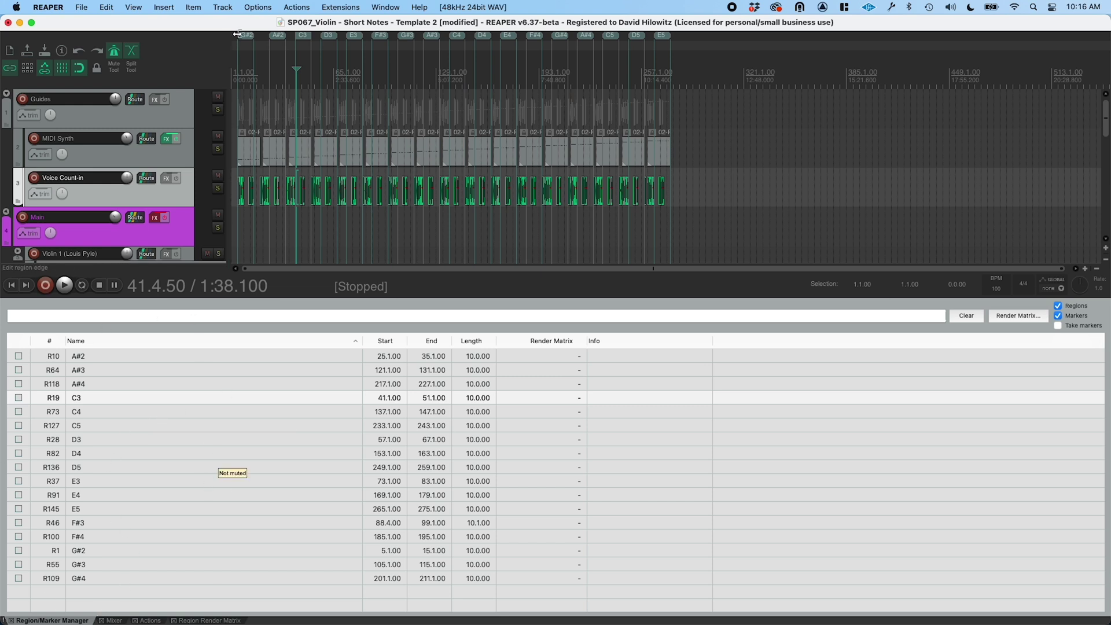
pyautogui.moveTo(248, 64); pyautogui.dragTo(601, 61)
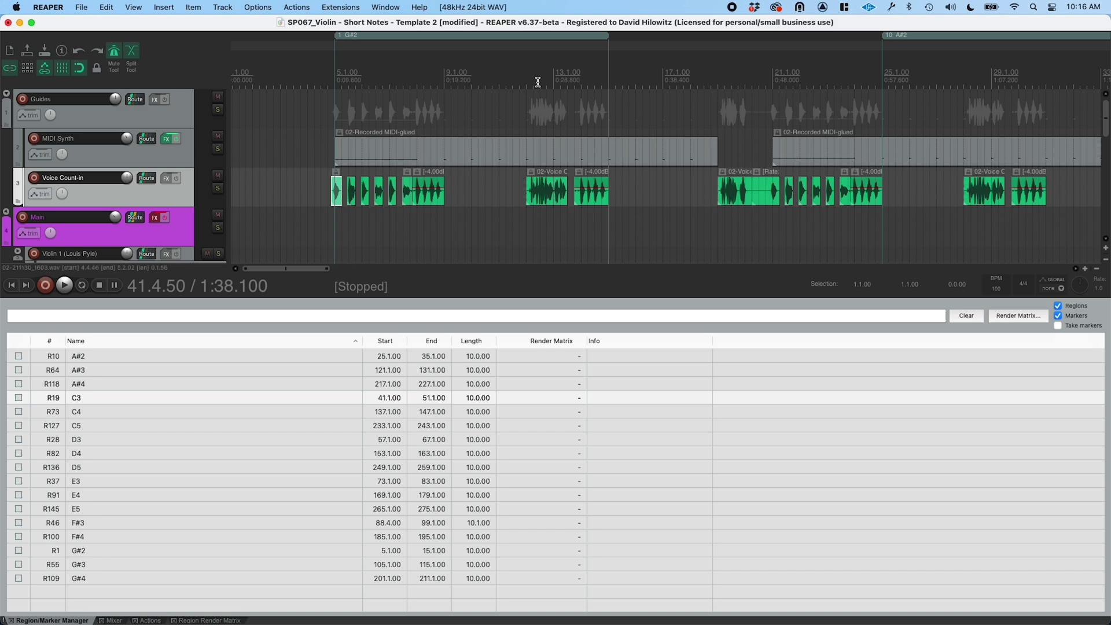
pyautogui.click(387, 341)
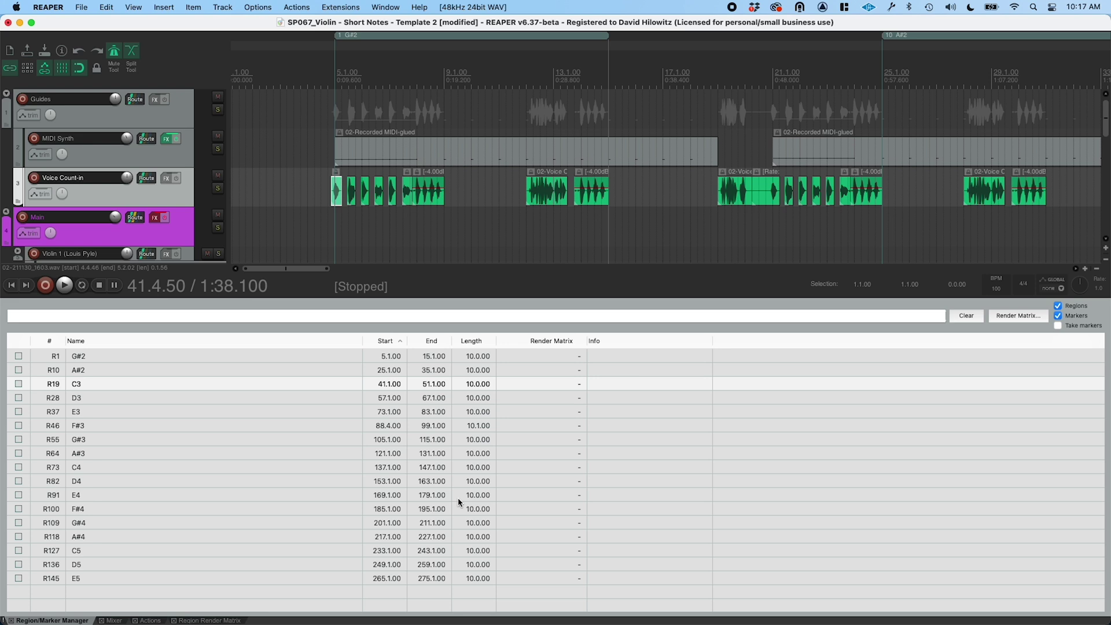
# - Export all listed regions to a CSV file and open that file full screen in Numbers
pyautogui.press('super+a')
pyautogui.click(302, 370)
pyautogui.press('super+a')
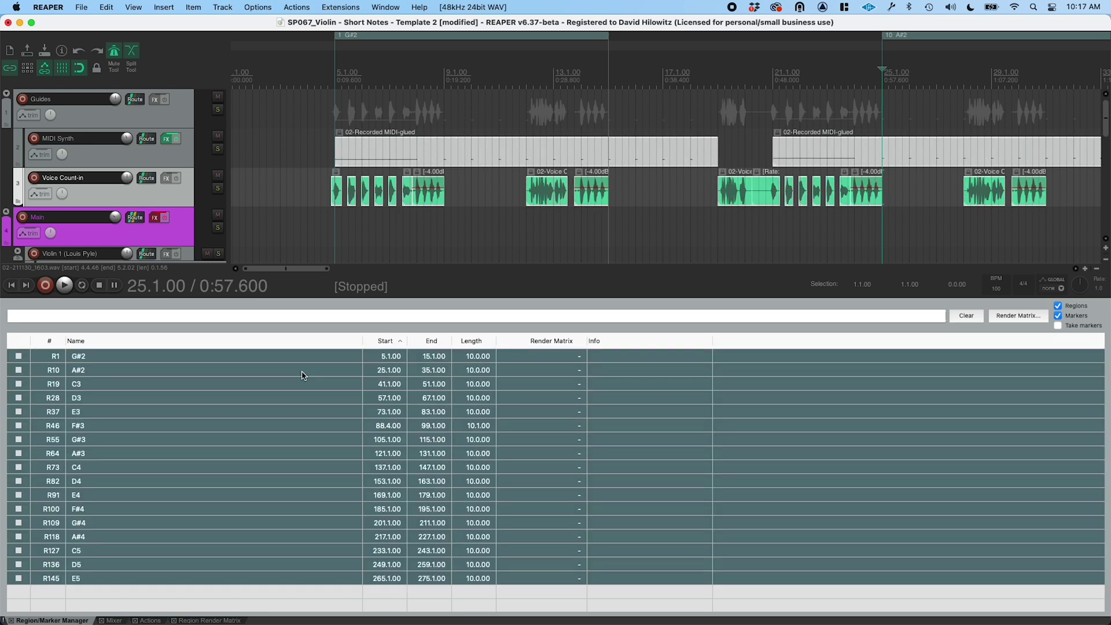
pyautogui.rightClick(302, 375)
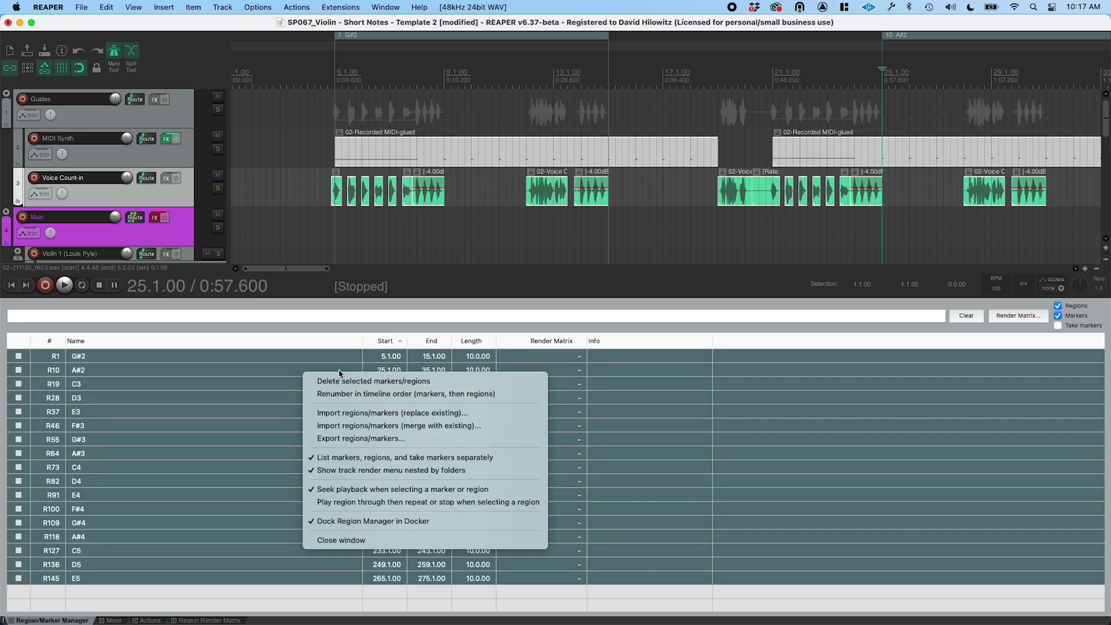
pyautogui.click(404, 442)
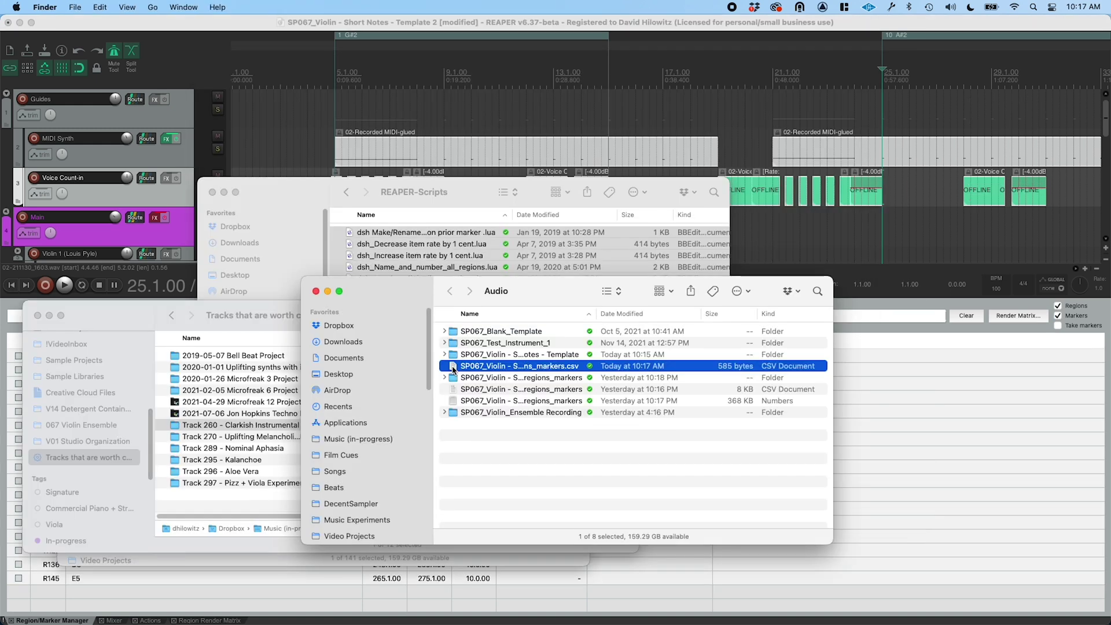
pyautogui.doubleClick(453, 368)
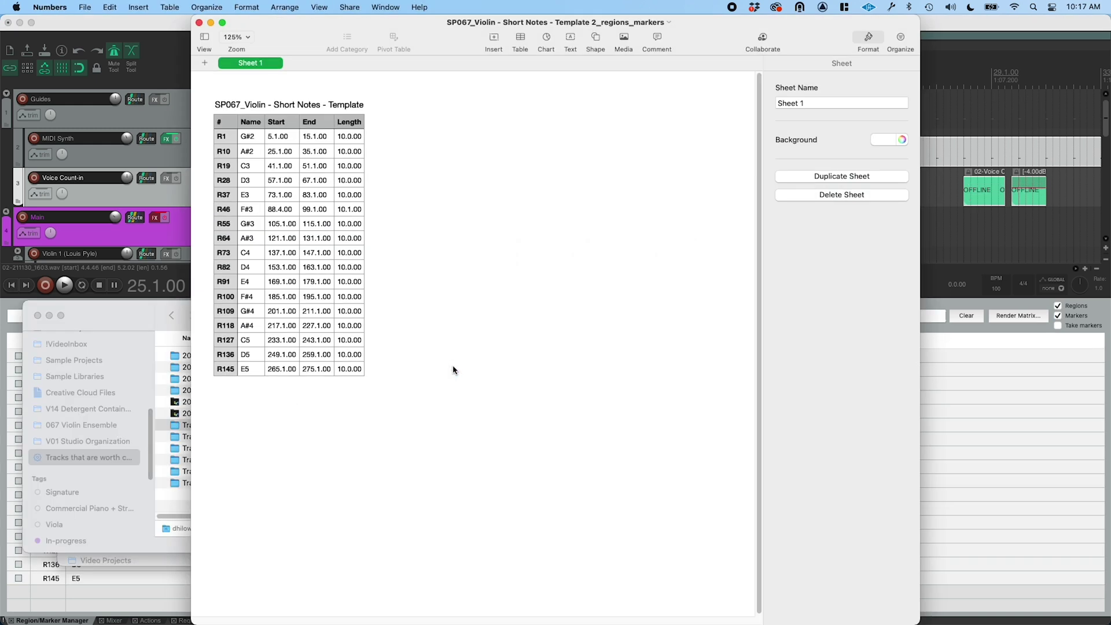
pyautogui.press('ctrl+super+f')
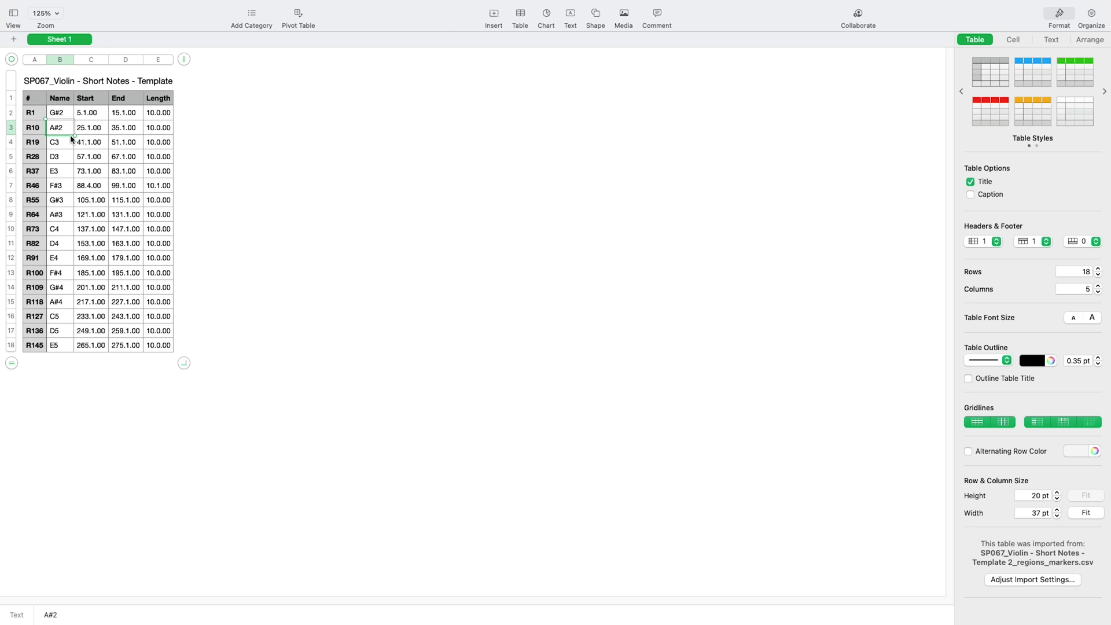
# - Insert eight empty rows between the R1 and R10 rows of the region table
pyautogui.moveTo(70, 139)
pyautogui.mouseDown()
pyautogui.moveTo(64, 214)
pyautogui.moveTo(67, 157)
pyautogui.mouseUp()
pyautogui.hotkey('shift', 'Down')
pyautogui.hotkey('shift', 'Down')
pyautogui.hotkey('shift', 'Down')
pyautogui.hotkey('shift', 'Down')
pyautogui.hotkey('shift', 'Down')
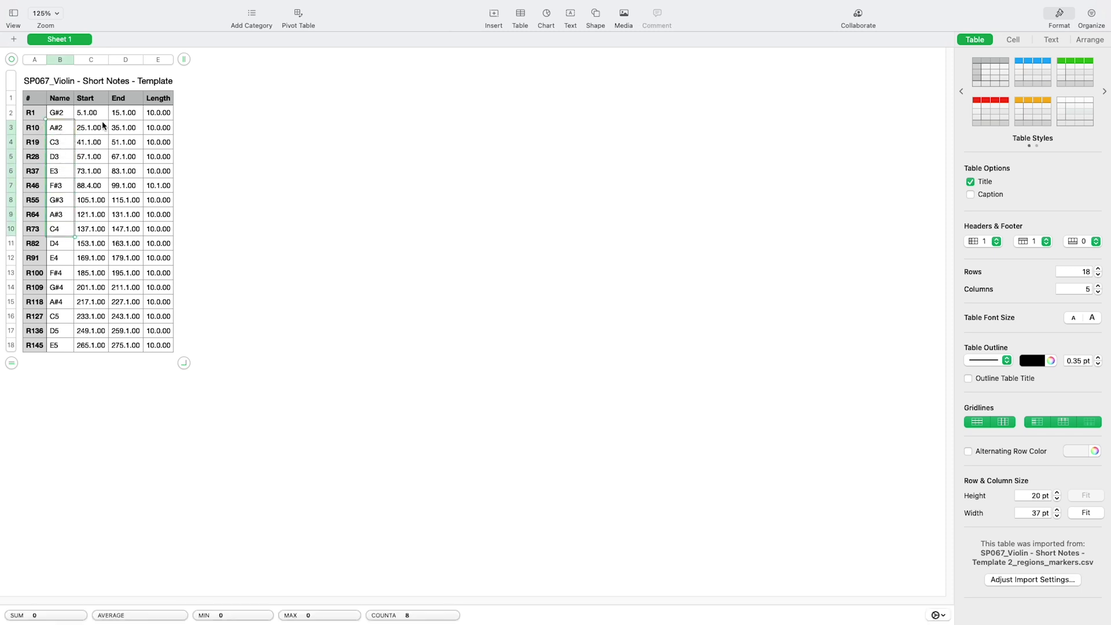
pyautogui.click(169, 7)
pyautogui.click(178, 25)
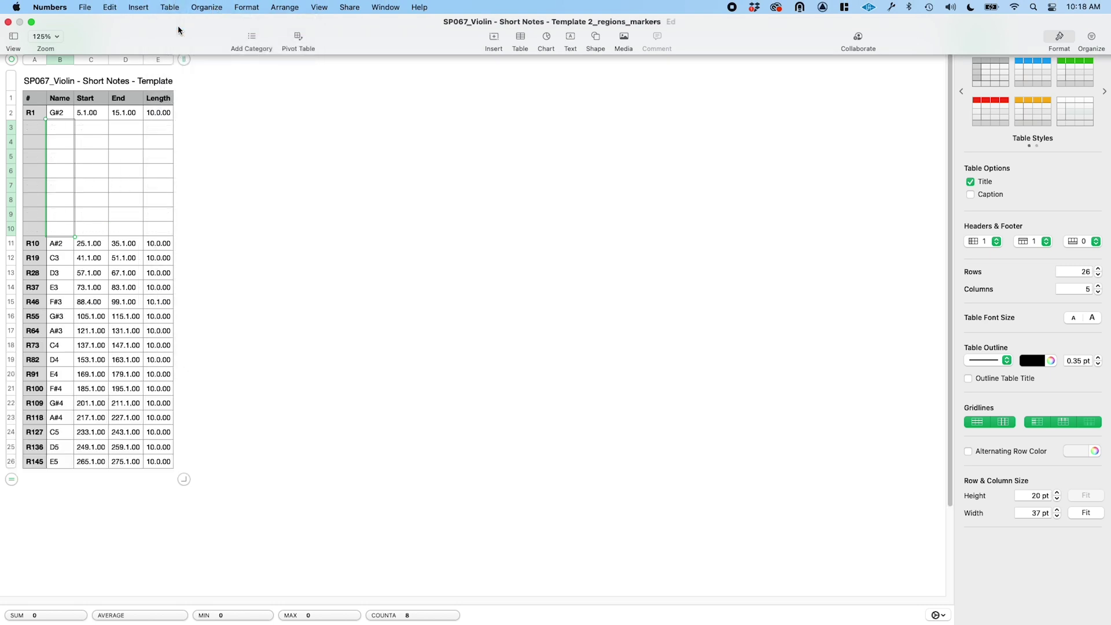
# - Add two columns after Length and enter a LEFT formula in F2 that extracts the leading characters of R1's Start value
pyautogui.click(160, 112)
pyautogui.moveTo(184, 60); pyautogui.dragTo(223, 61)
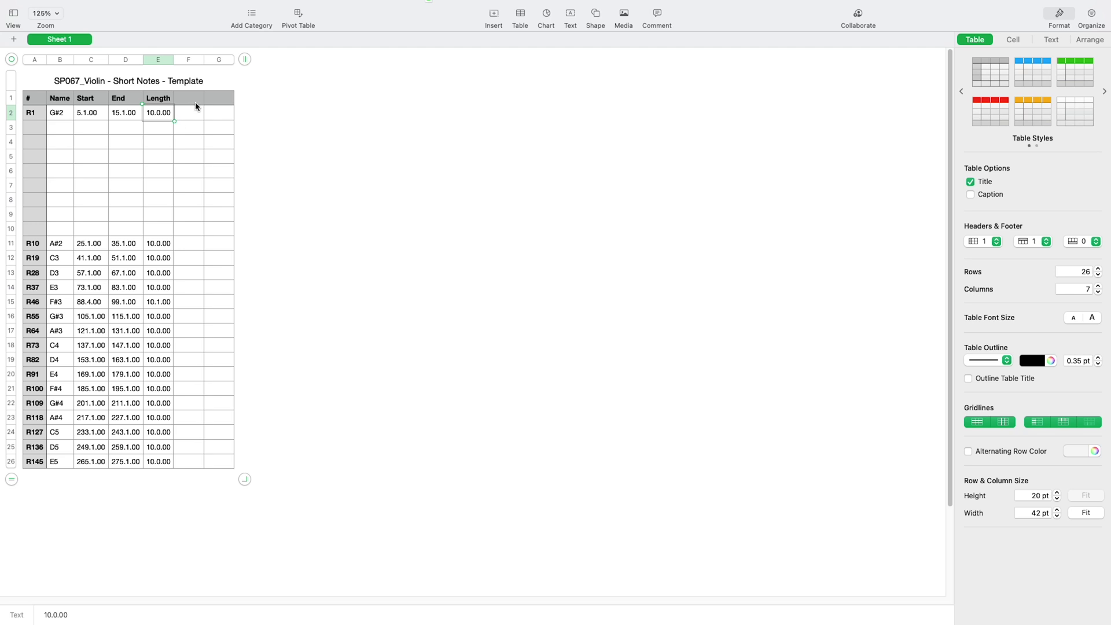
pyautogui.click(193, 118)
pyautogui.write('=LEFT(')
pyautogui.click(87, 113)
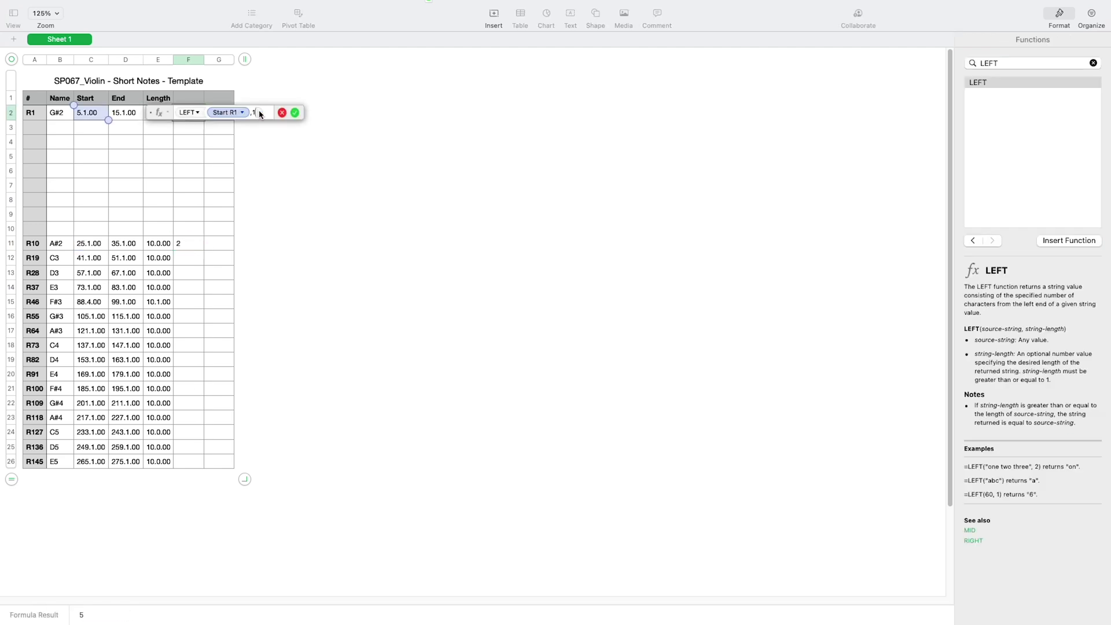
pyautogui.write(',FIND(')
pyautogui.click(88, 112)
pyautogui.click(363, 112)
pyautogui.write('",")')
pyautogui.press('Return')
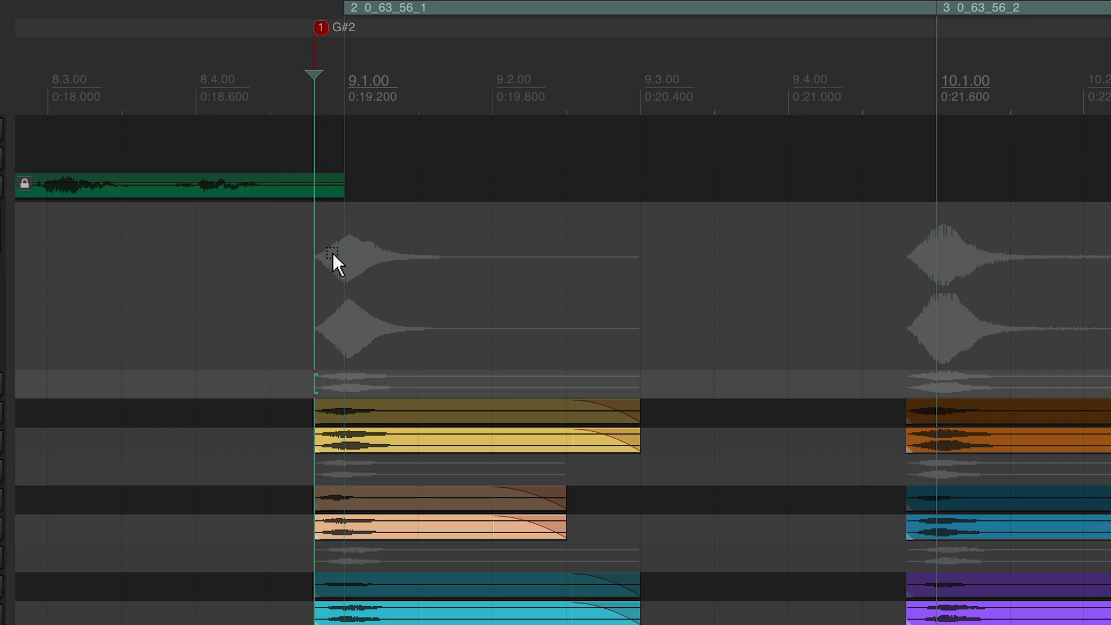
# - Switch to REAPER and fit region 0_63_56_1 to its recorded note, from the waveform's onset to 9.3.00
pyautogui.press('super+Tab')
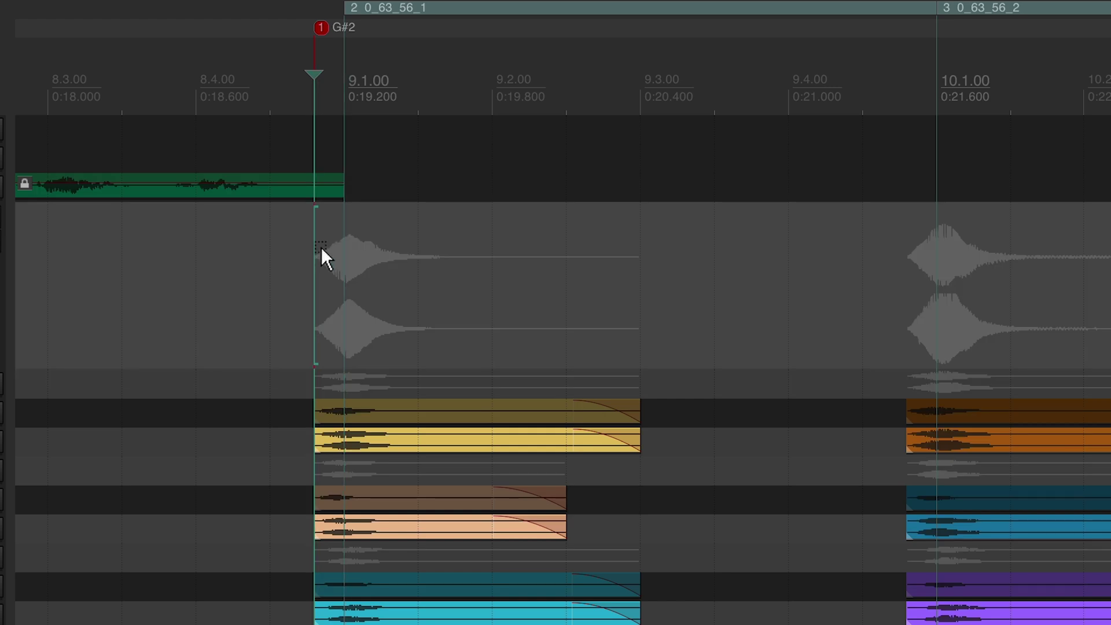
pyautogui.hscroll(3, 321, 248)
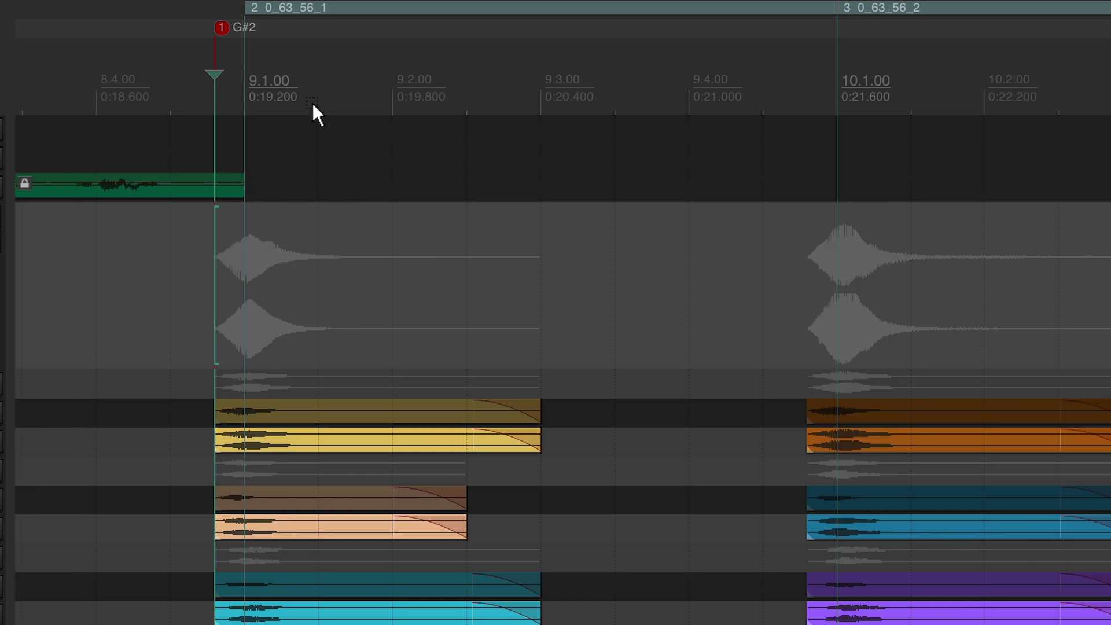
pyautogui.moveTo(244, 8); pyautogui.dragTo(221, 7)
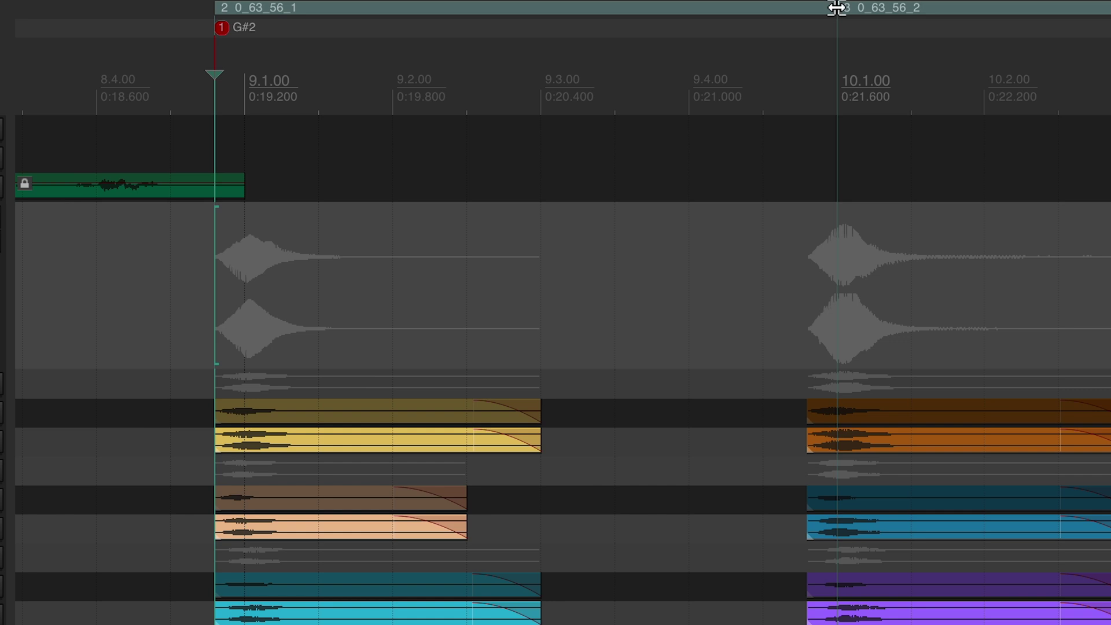
pyautogui.moveTo(832, 8); pyautogui.dragTo(543, 7)
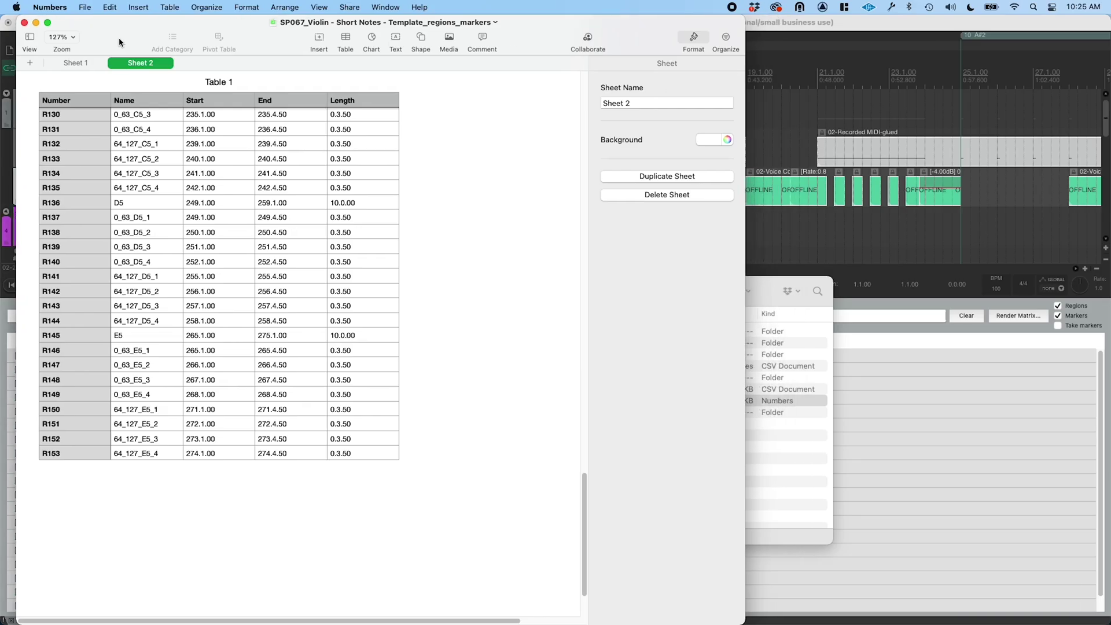
# - Open Sheet 1 and look through its region rows with their start, end, velocity range and note columns
pyautogui.click(80, 65)
pyautogui.scroll(5, 300, 318)
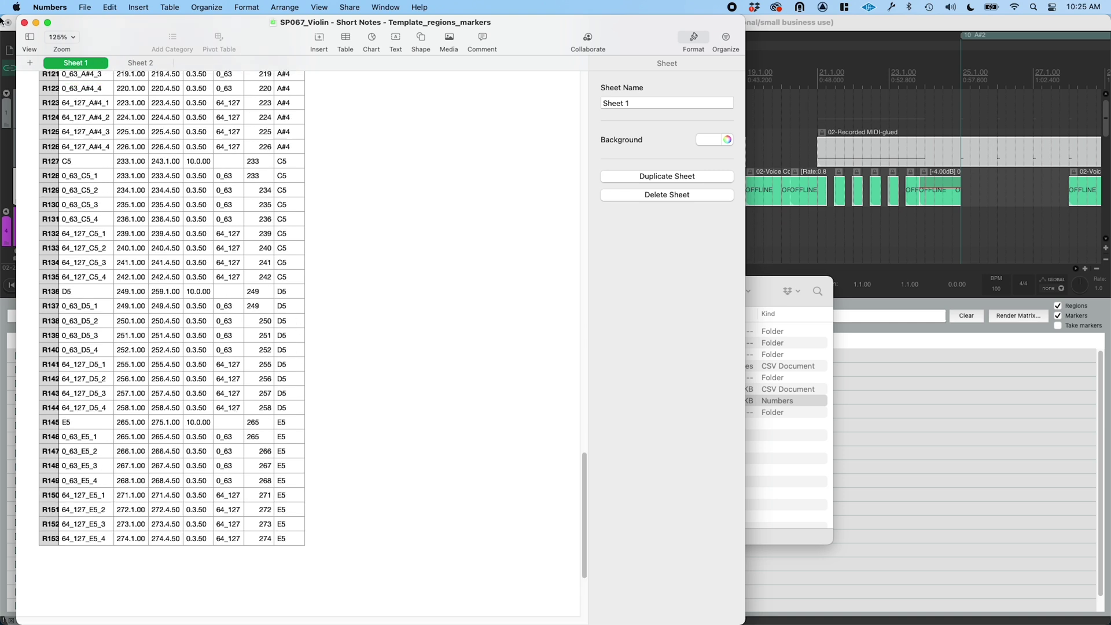
pyautogui.moveTo(47, 22)
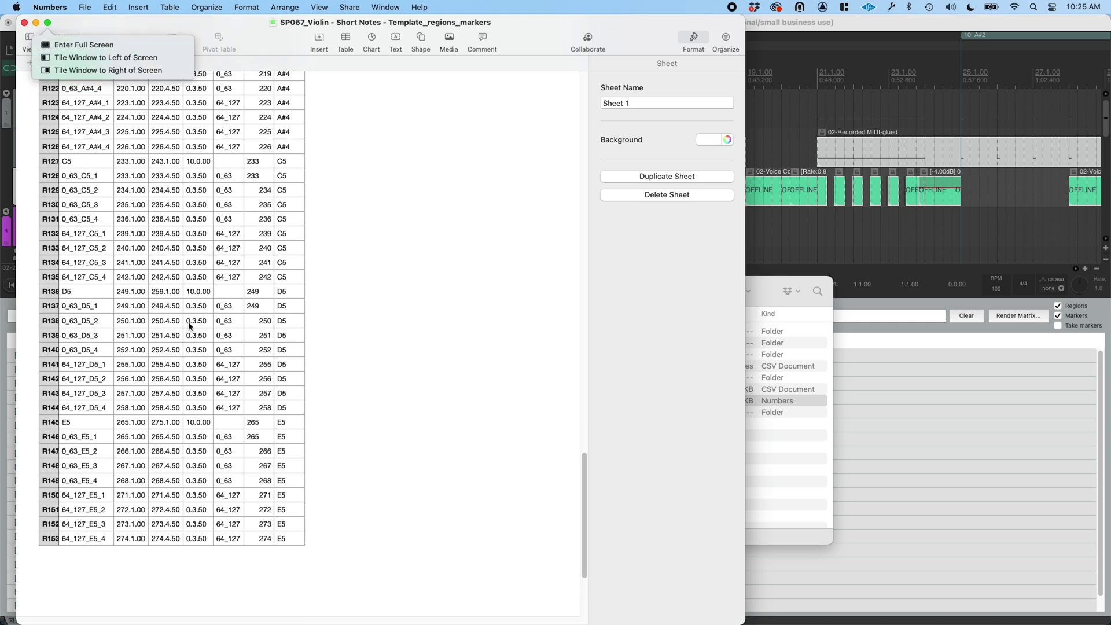
pyautogui.click(463, 292)
pyautogui.scroll(3, 490, 296)
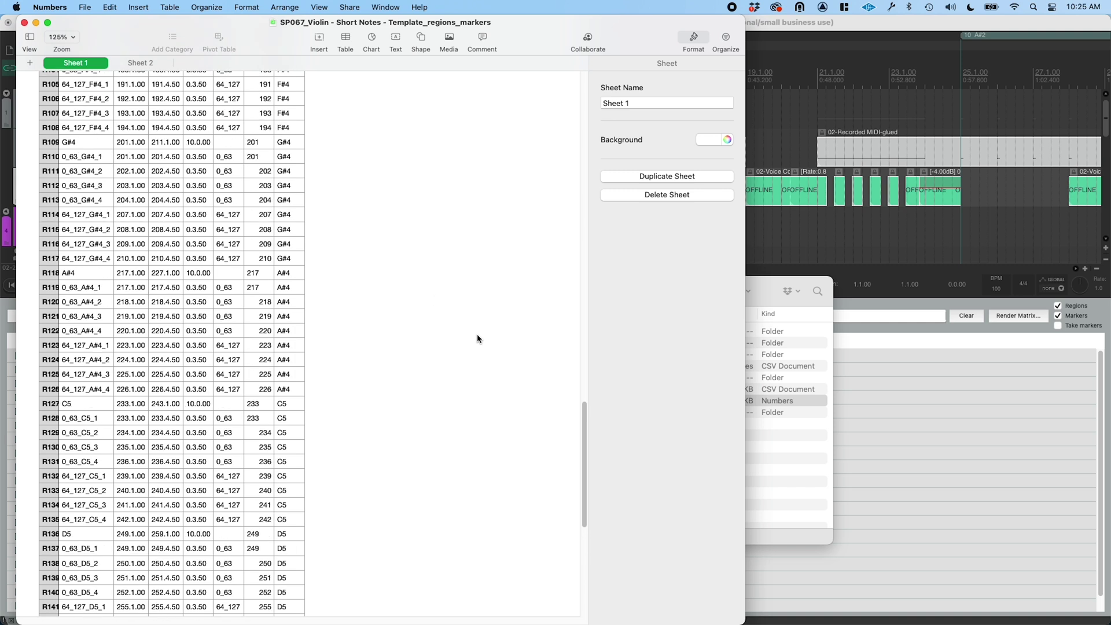
pyautogui.moveTo(586, 446); pyautogui.dragTo(554, 33)
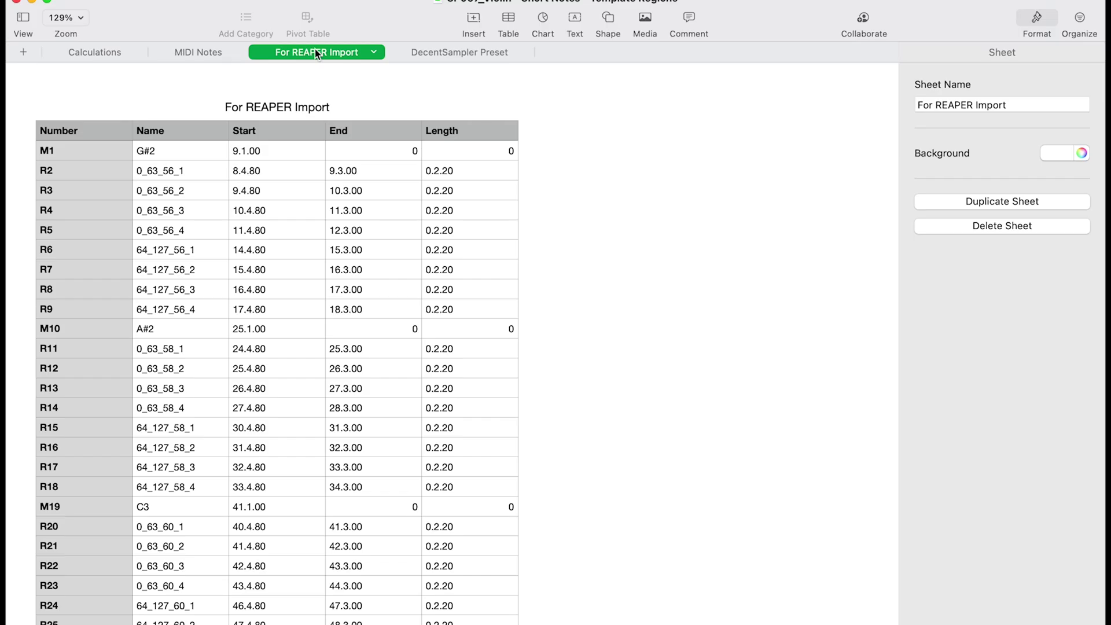
# - Export the For REAPER Import spreadsheet as CSV and import the regions and markers into REAPER, replacing the existing ones
pyautogui.click(113, 0)
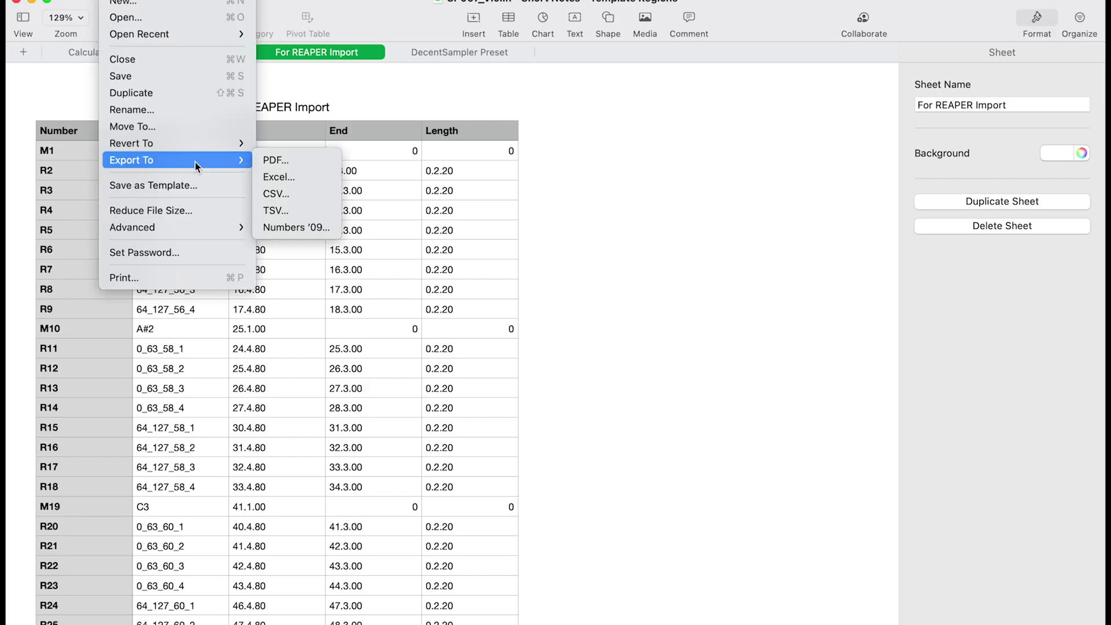
pyautogui.click(290, 196)
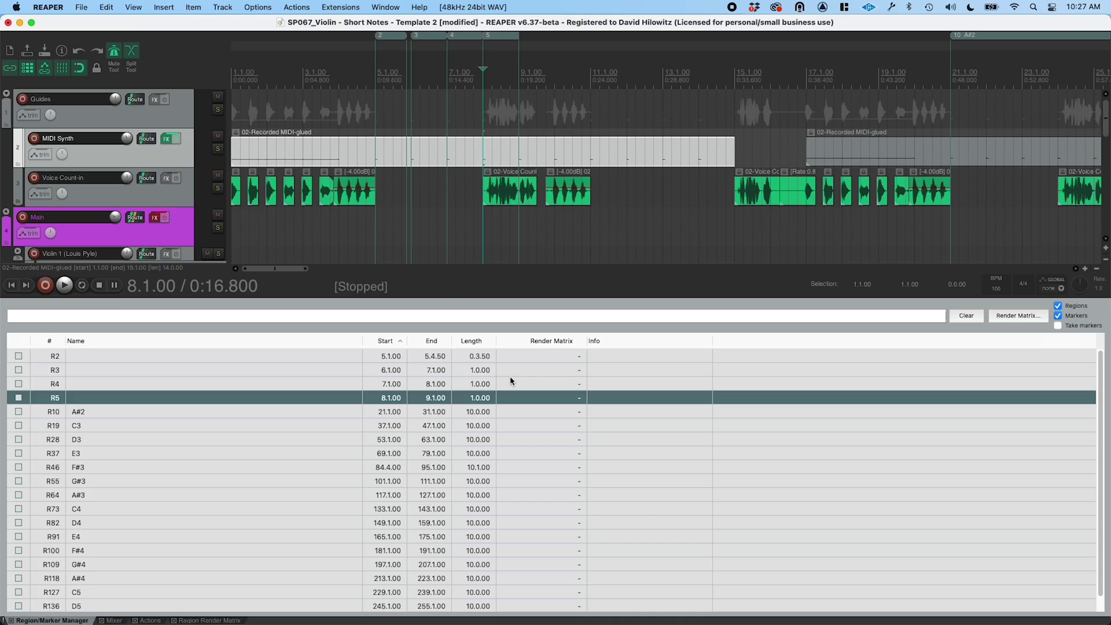
pyautogui.rightClick(511, 384)
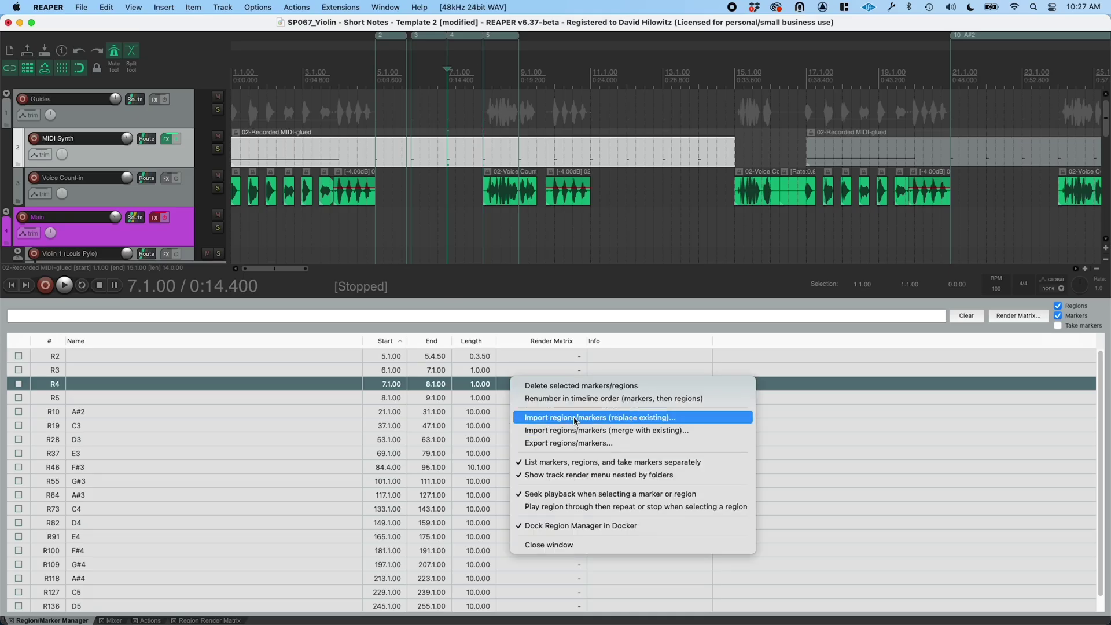
pyautogui.click(647, 424)
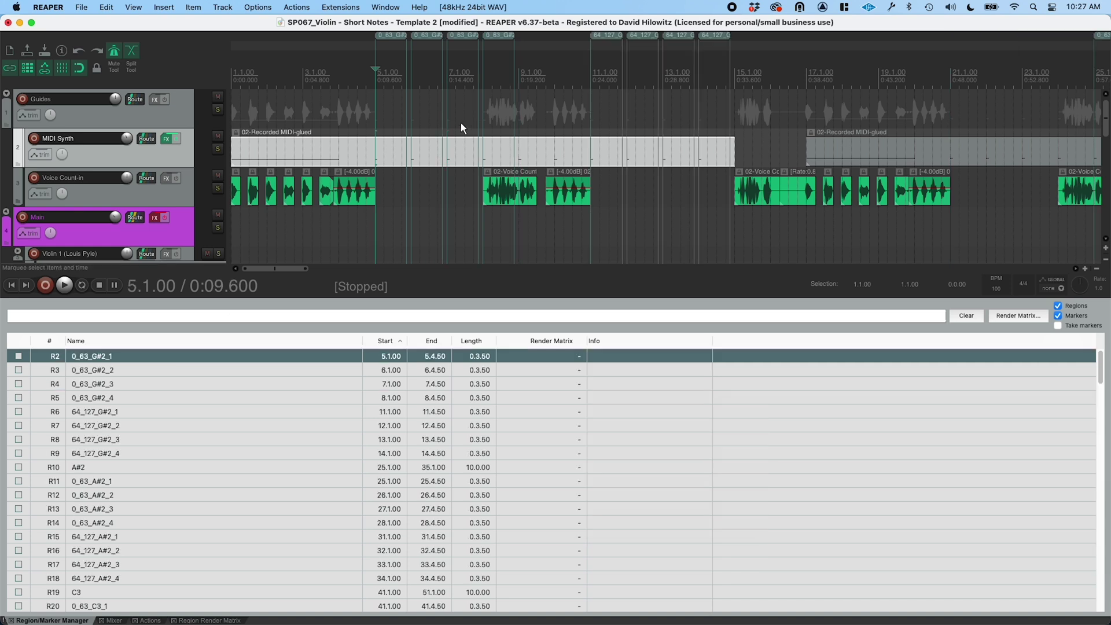
pyautogui.scroll(5, 431, 70)
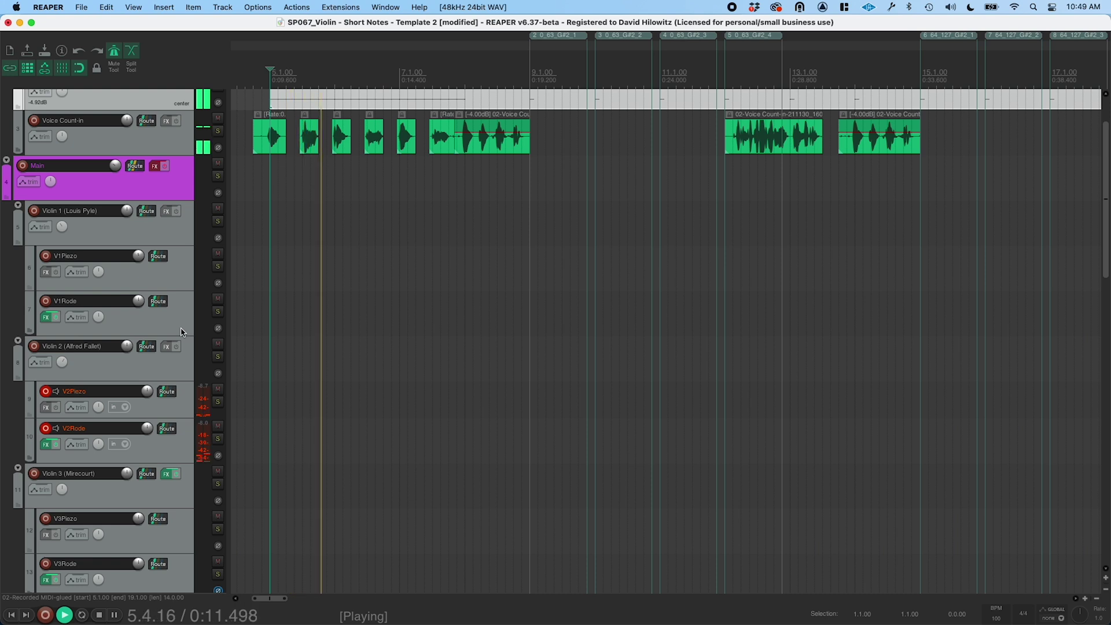
# - Adjust the MIDI Synth guide track's volume during playback, setting it to -1.32 dB
pyautogui.scroll(3, 111, 189)
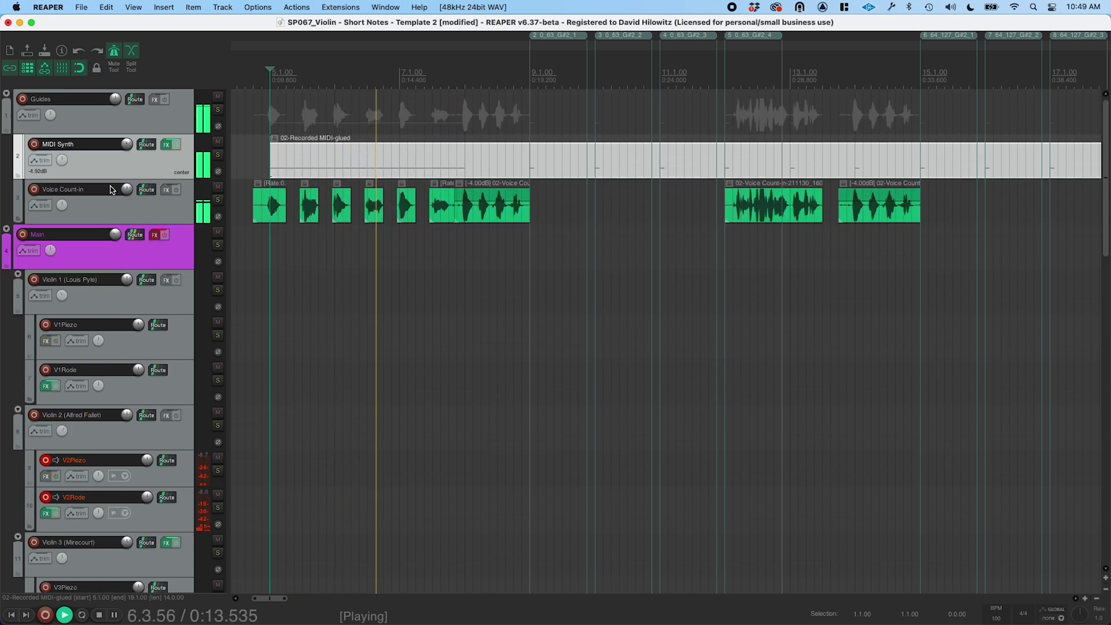
pyautogui.doubleClick(126, 145)
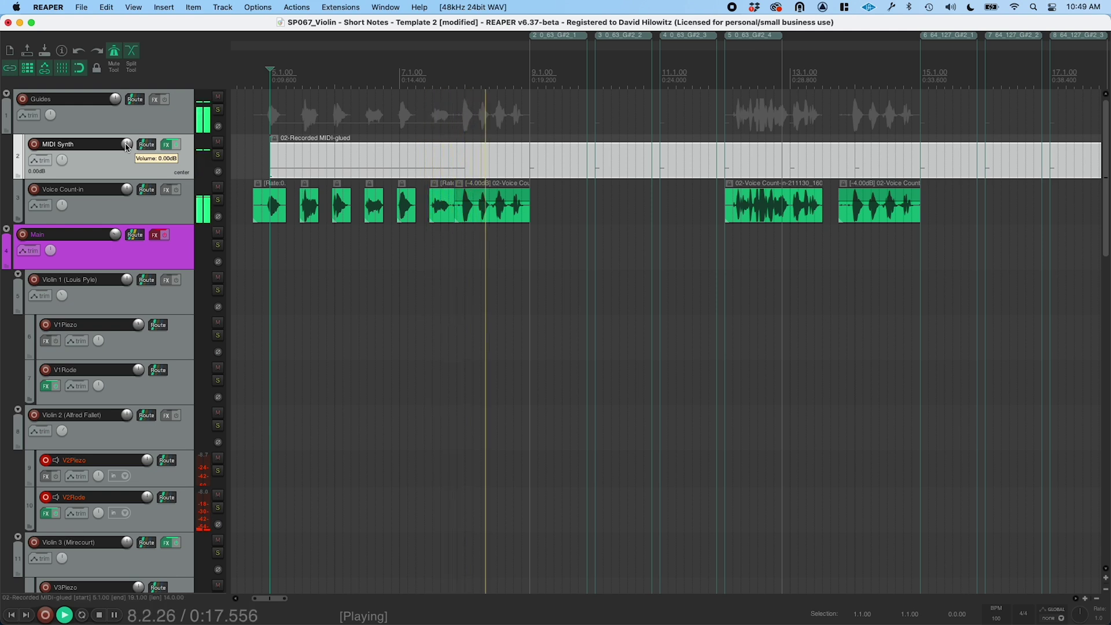
pyautogui.press('space')
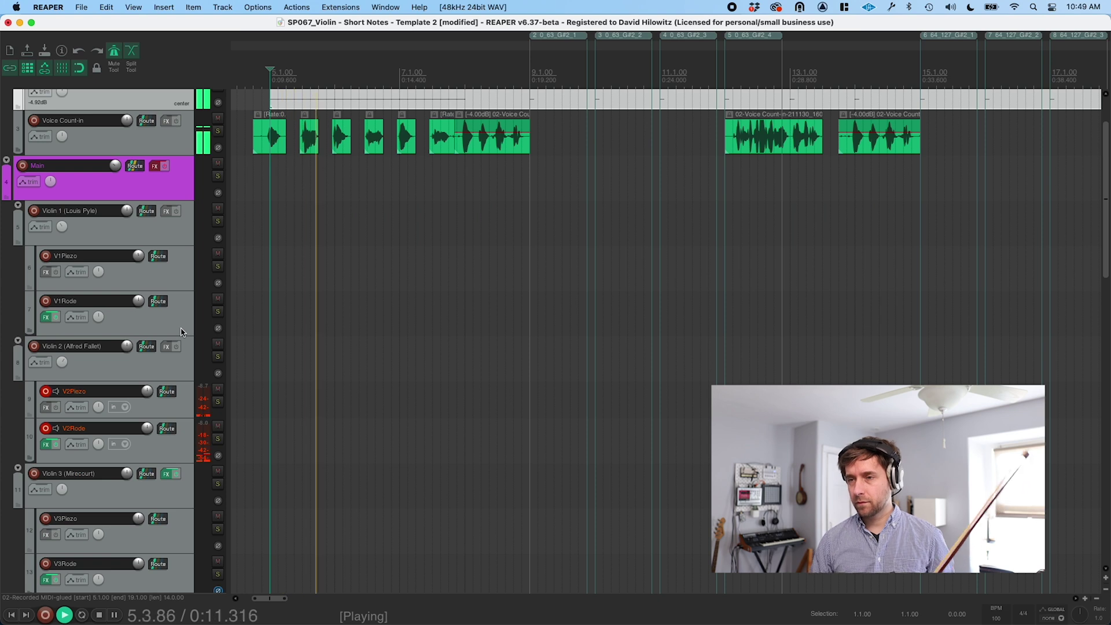
pyautogui.scroll(1, 112, 182)
pyautogui.scroll(2, 112, 182)
pyautogui.doubleClick(126, 144)
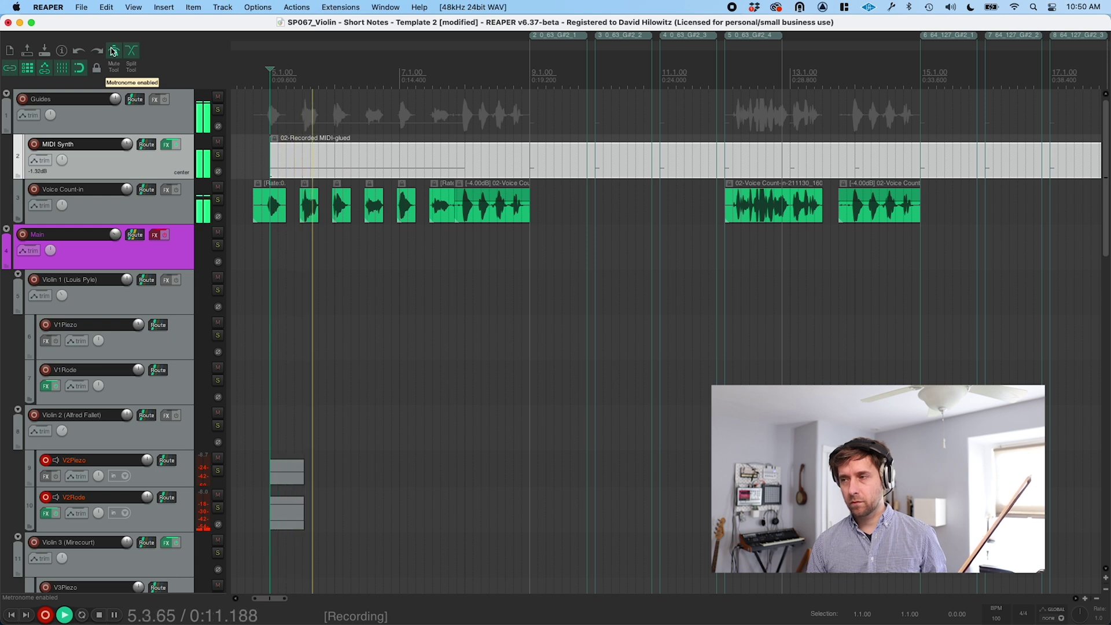
# - Set the Voice Count-in guide track's volume to -8.47 dB and stop the recording
pyautogui.click(145, 216)
pyautogui.scroll(2, 145, 216)
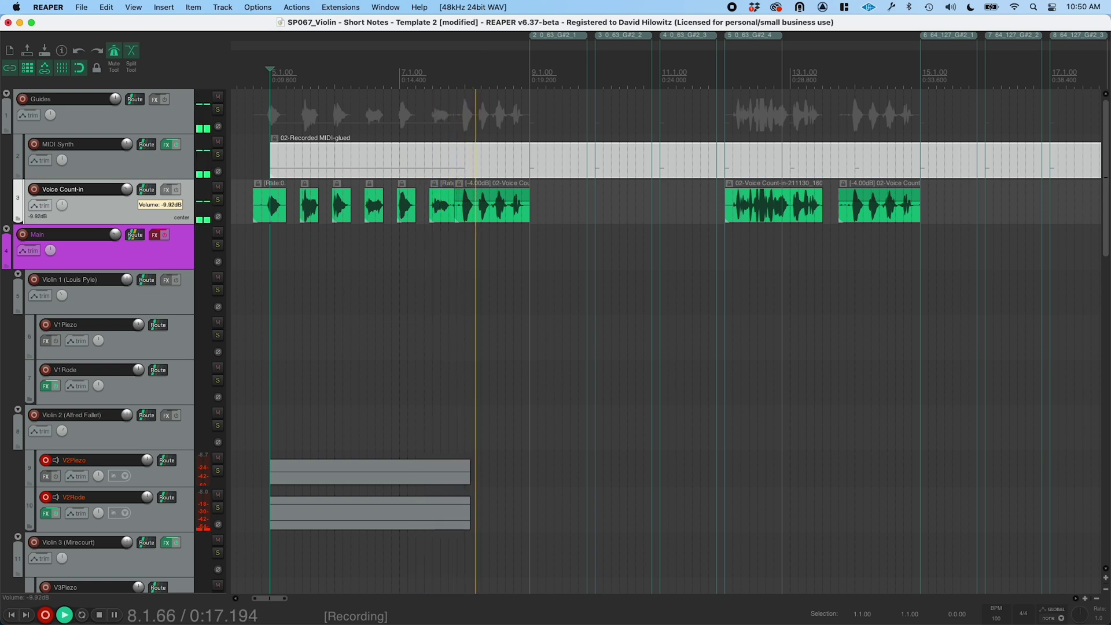
pyautogui.scroll(1, 129, 194)
pyautogui.press('space')
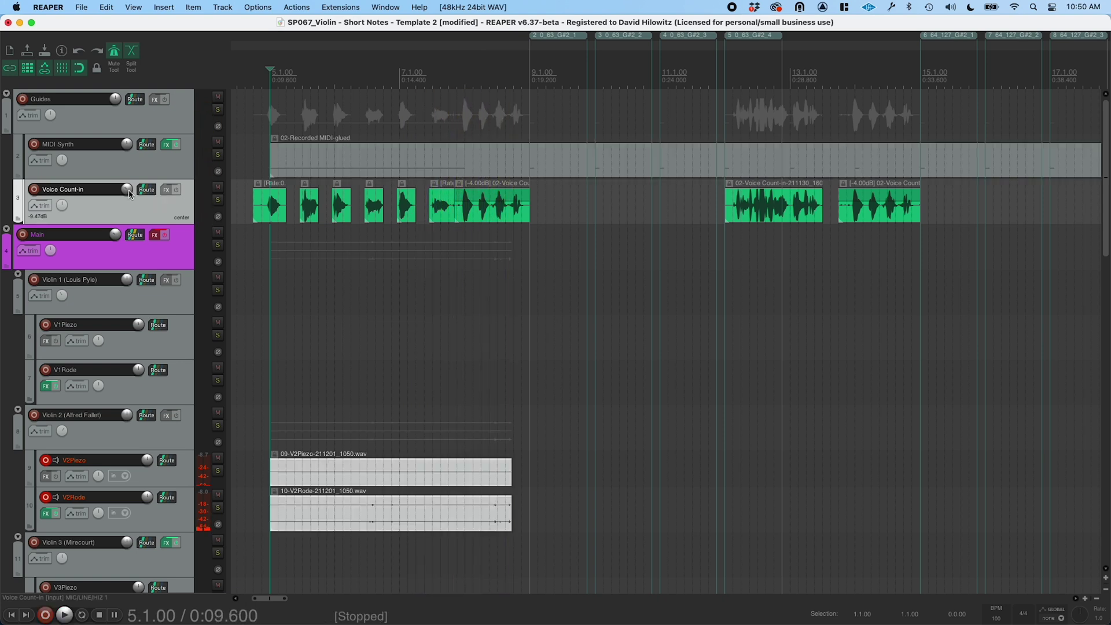
# - Decline deleting the Voice Count-in track and marquee-select the test takes on V2Piezo and V2Rode
pyautogui.press('Delete')
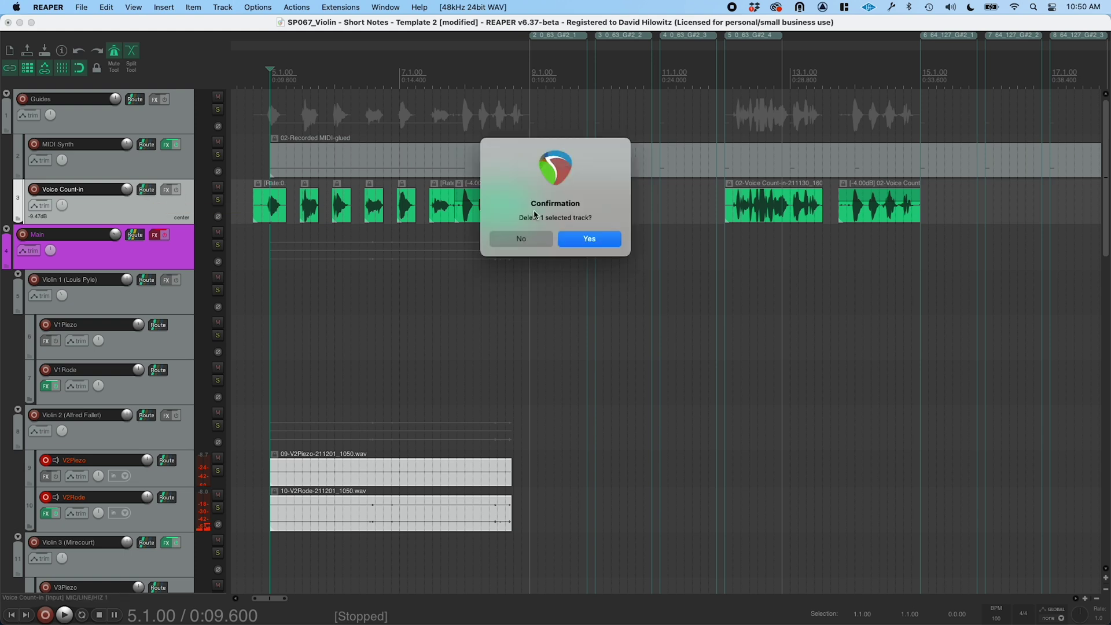
pyautogui.click(536, 242)
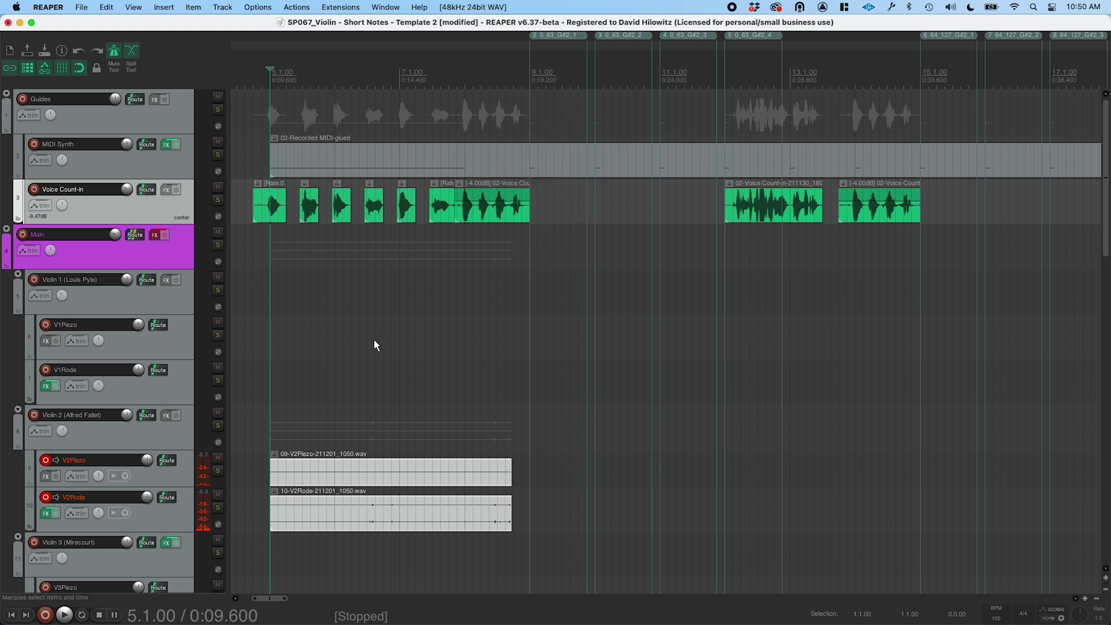
pyautogui.moveTo(374, 341); pyautogui.dragTo(432, 501)
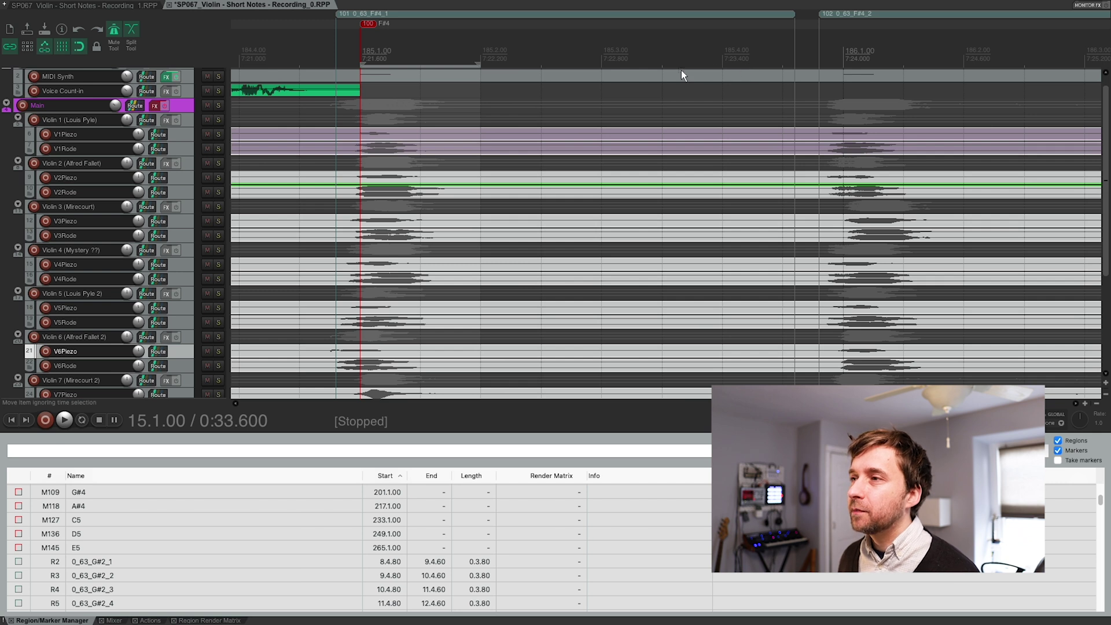
# - Select the script name X-Raym_Split selected items at regions.lua in the forum thread and switch to REAPER
pyautogui.scroll(-2, 515, 26)
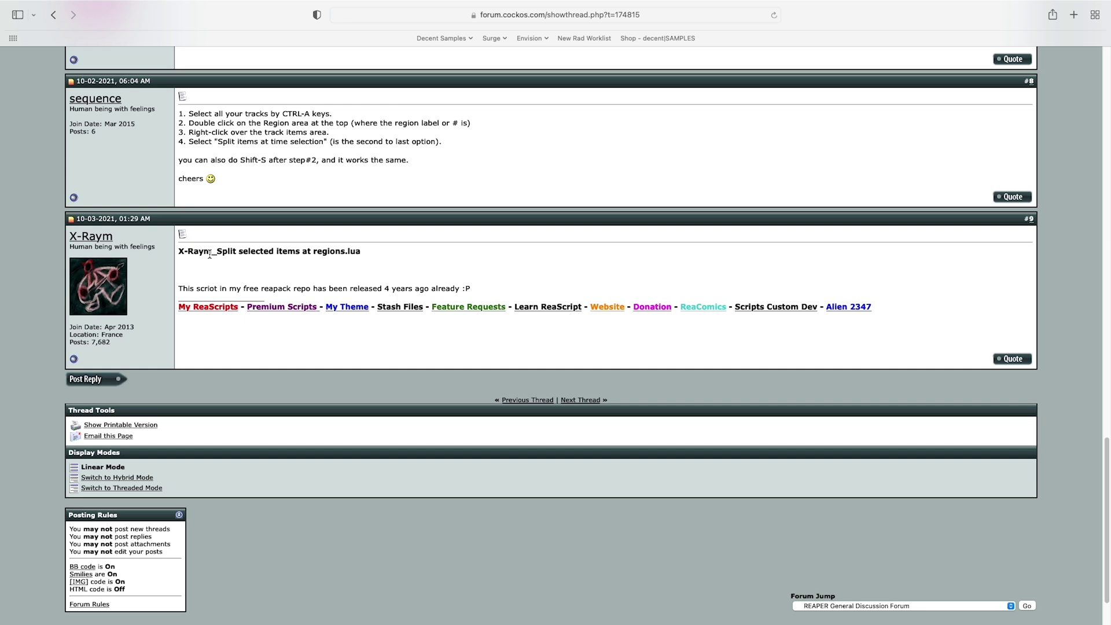
pyautogui.moveTo(179, 255); pyautogui.dragTo(374, 253)
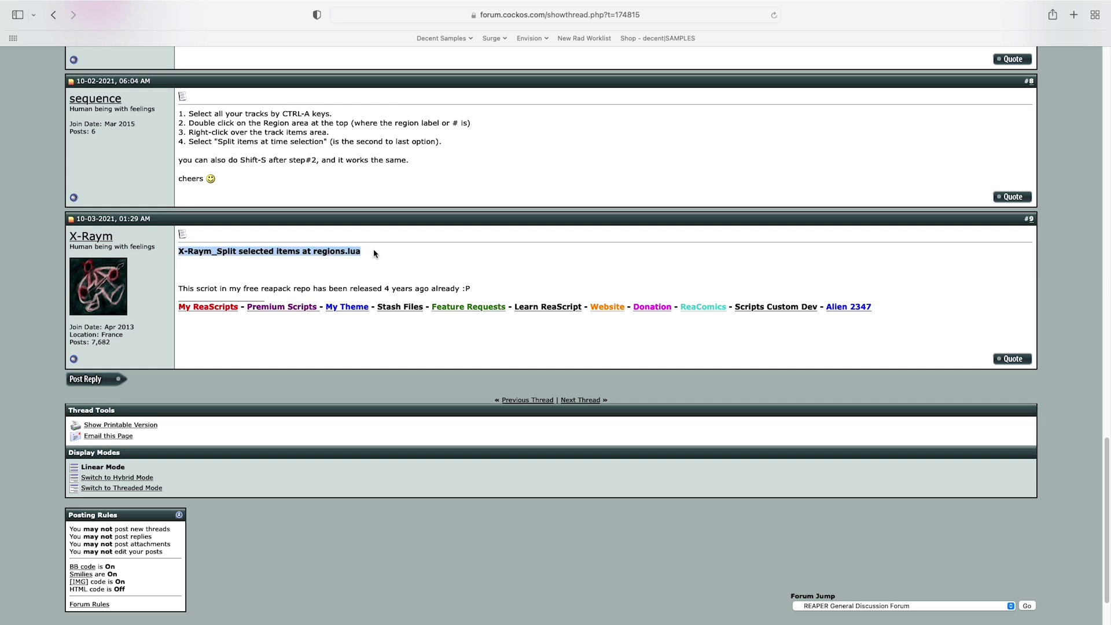
pyautogui.press('super+Tab')
# - Find "Split selected items at regions" among the ReaPack packages and install X-Raym's version 1.1.1
pyautogui.click(341, 7)
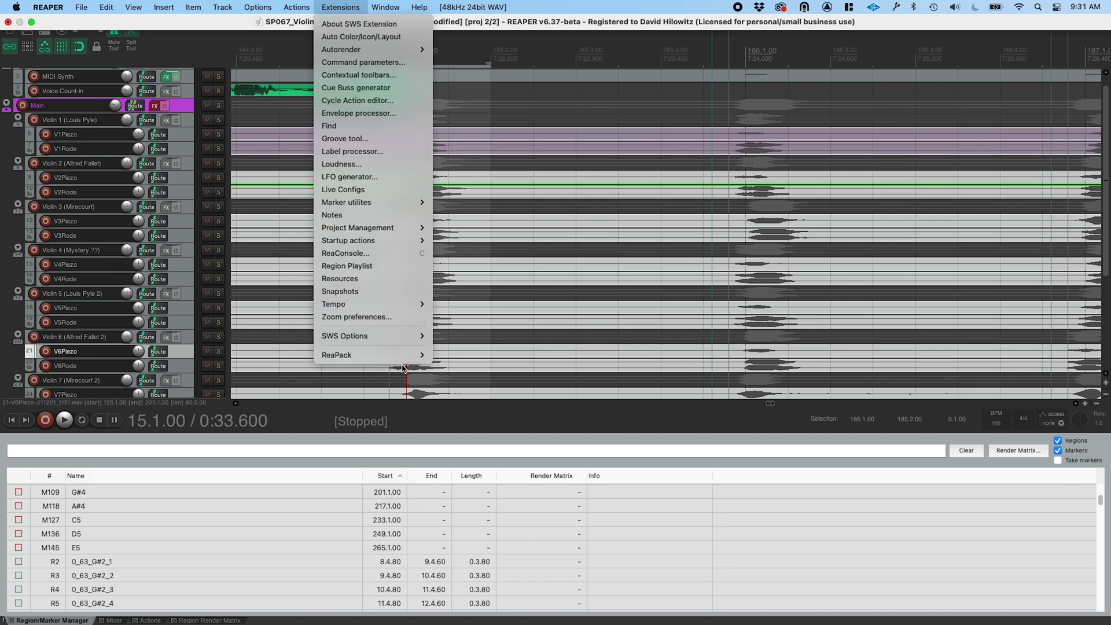
pyautogui.moveTo(405, 354)
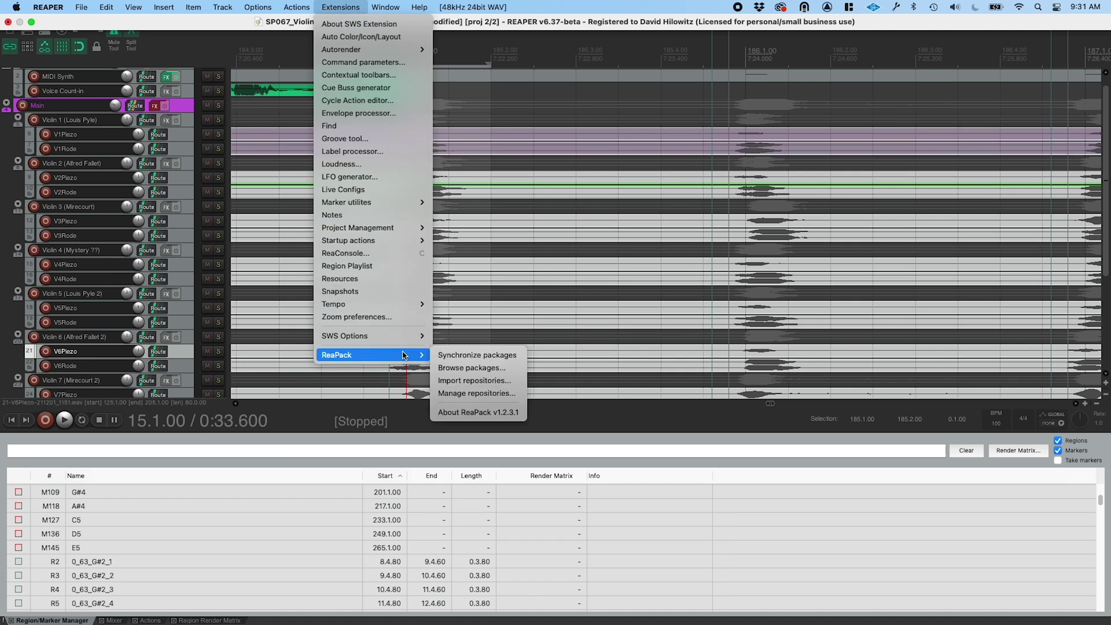
pyautogui.click(489, 369)
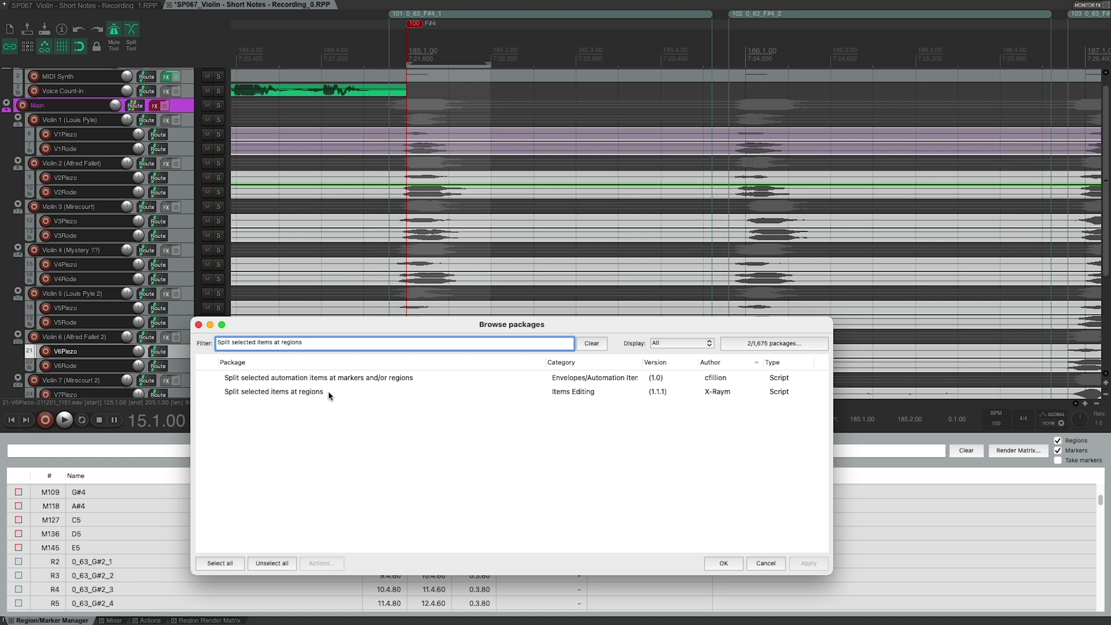
pyautogui.rightClick(513, 392)
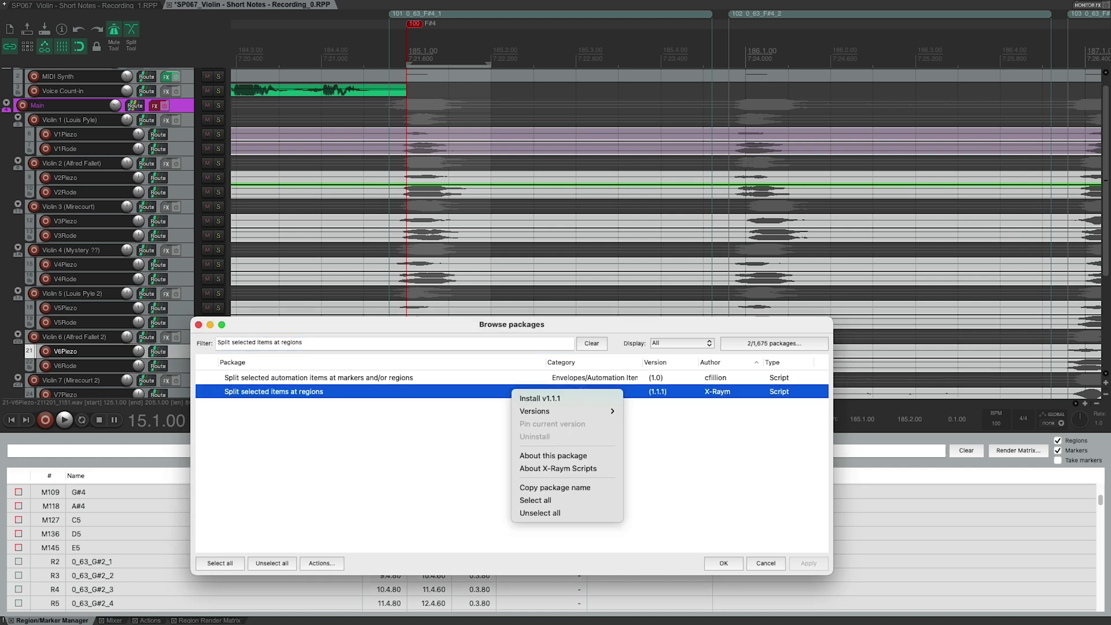
pyautogui.click(533, 398)
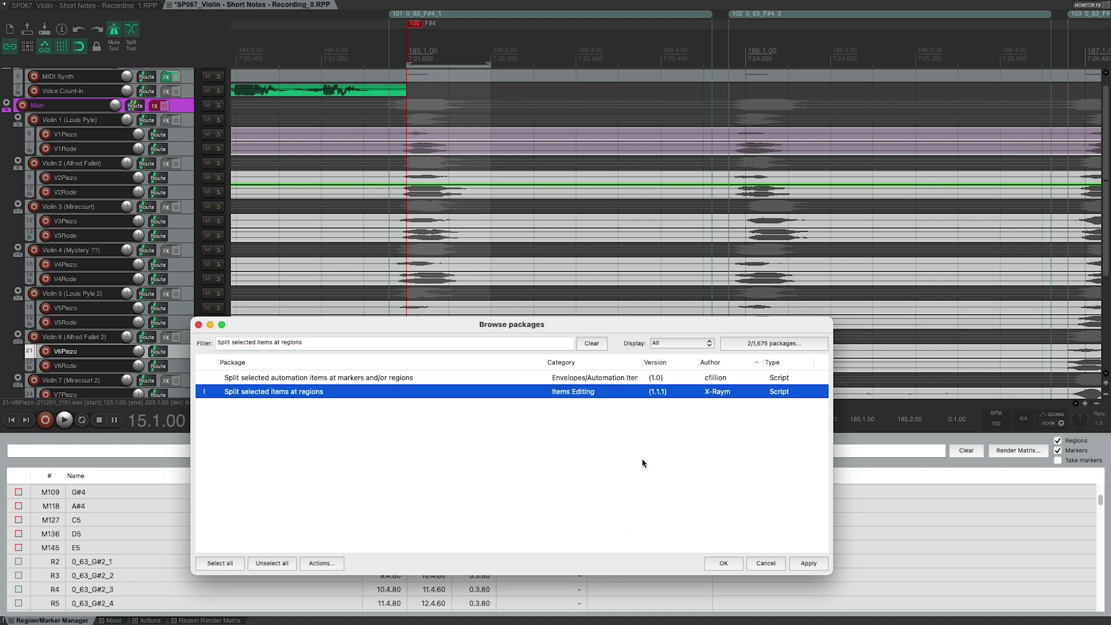
pyautogui.click(813, 567)
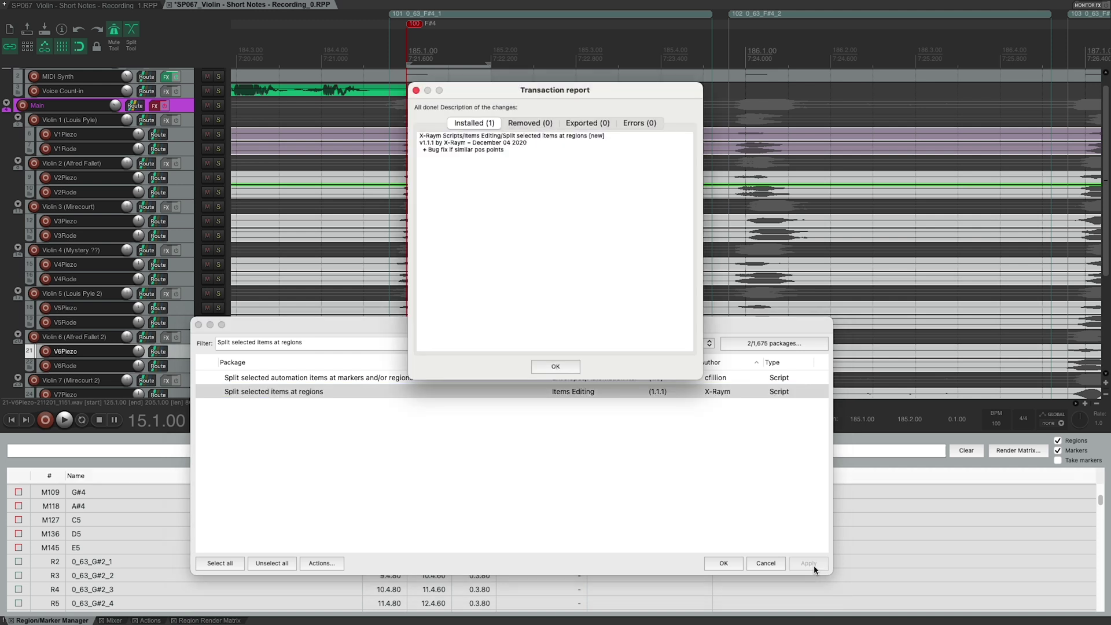
pyautogui.click(555, 367)
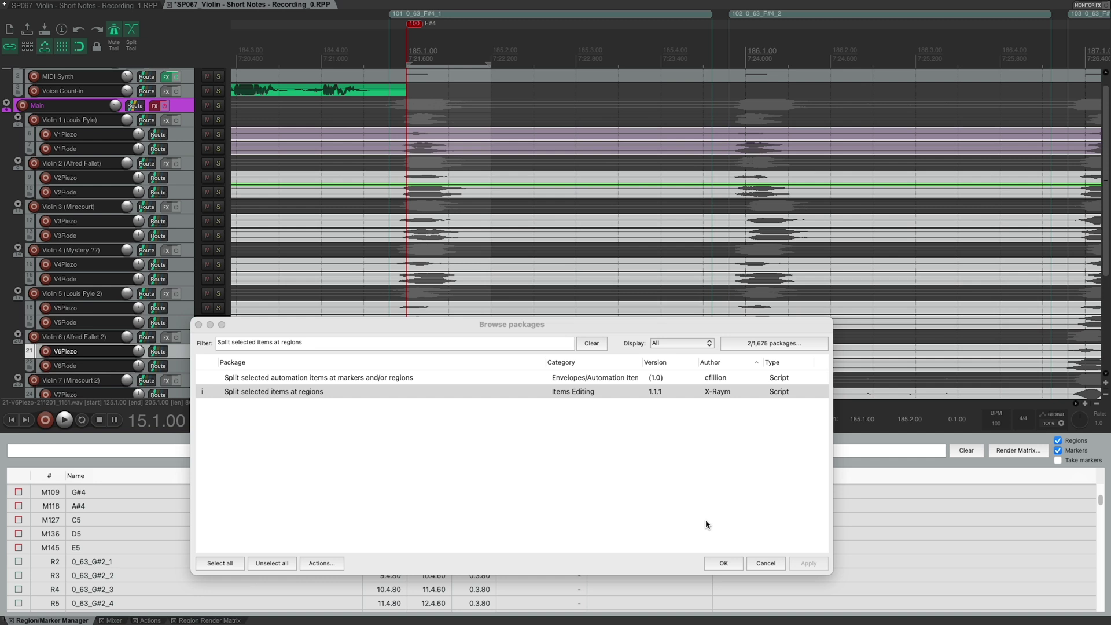
pyautogui.click(734, 559)
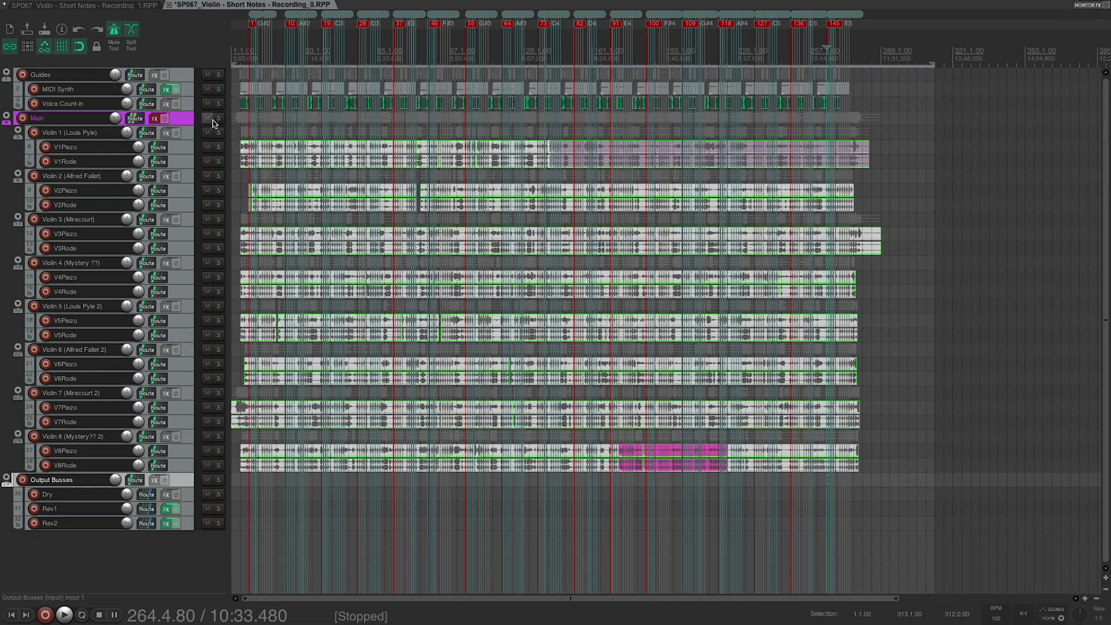
# - Run the script X-Raym_Split selected items at regions.lua on the recorded items of all violin tracks
pyautogui.press('?')
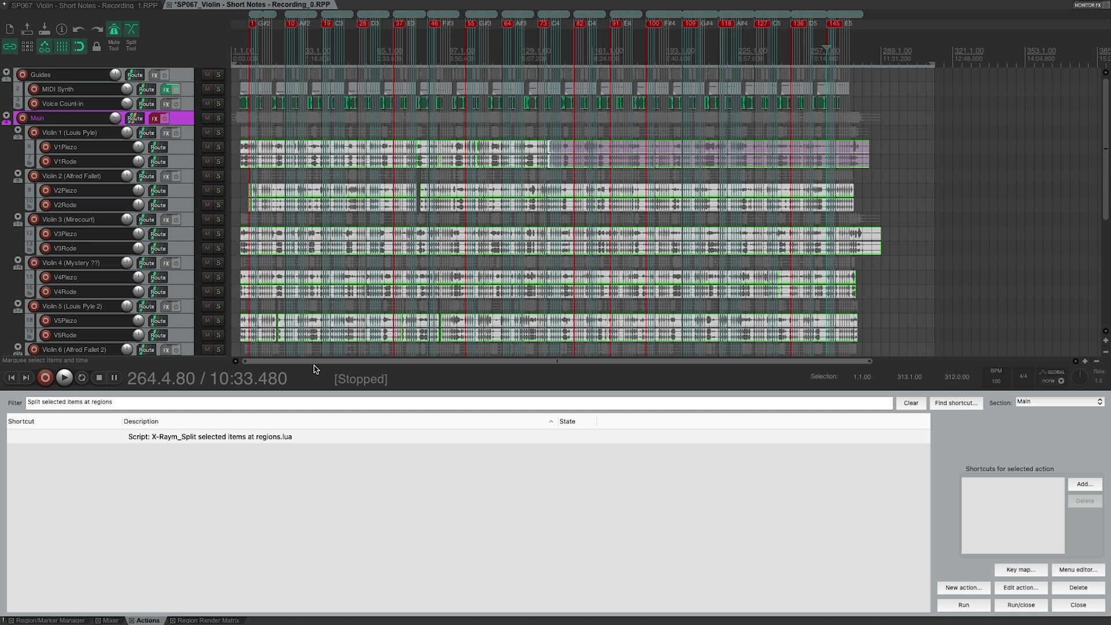
pyautogui.click(298, 438)
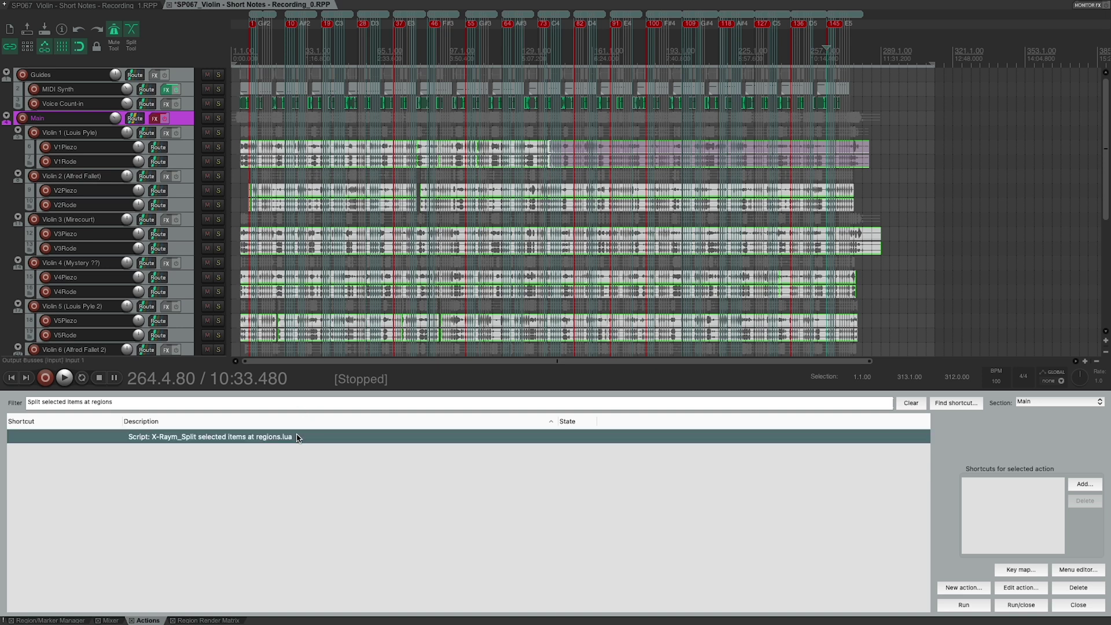
pyautogui.press('Escape')
pyautogui.moveTo(936, 482); pyautogui.dragTo(214, 117)
pyautogui.hotkey('shift', '/')
pyautogui.click(960, 606)
pyautogui.press('Escape')
# - Examine the split items on the V6Rode track one after another, starting with region 0_63_G#2_1
pyautogui.click(244, 54)
pyautogui.scroll(15, 268, 186)
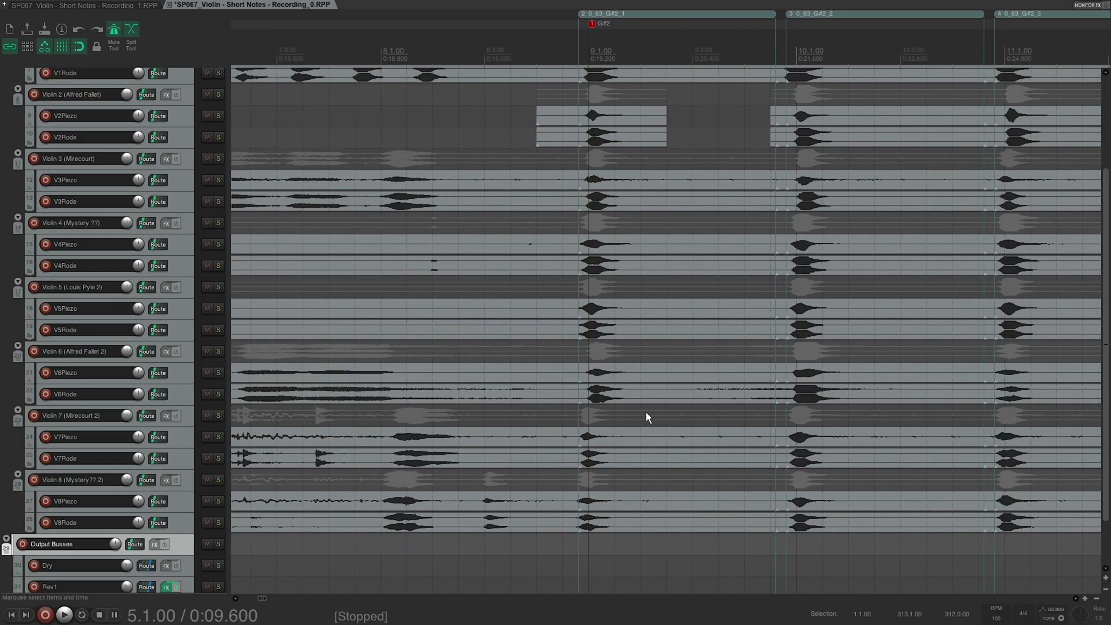
pyautogui.click(669, 392)
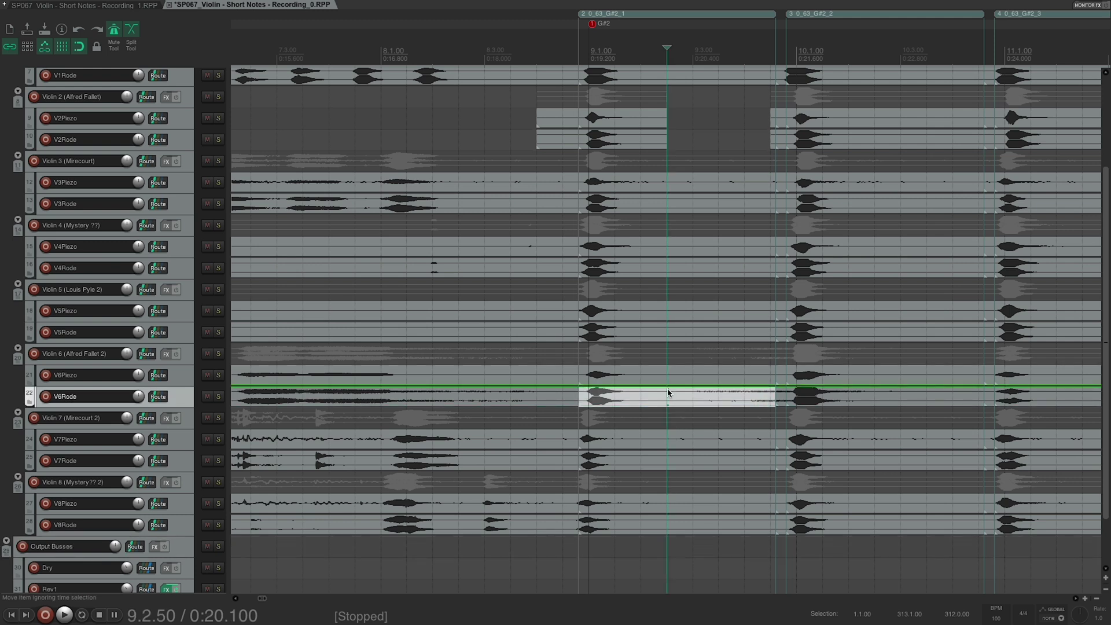
pyautogui.hotkey('ctrl', 'alt', 'Right')
pyautogui.hotkey('ctrl', 'alt', 'Right')
pyautogui.hotkey('ctrl', 'alt', 'Right')
pyautogui.hotkey('ctrl', 'alt', 'Right')
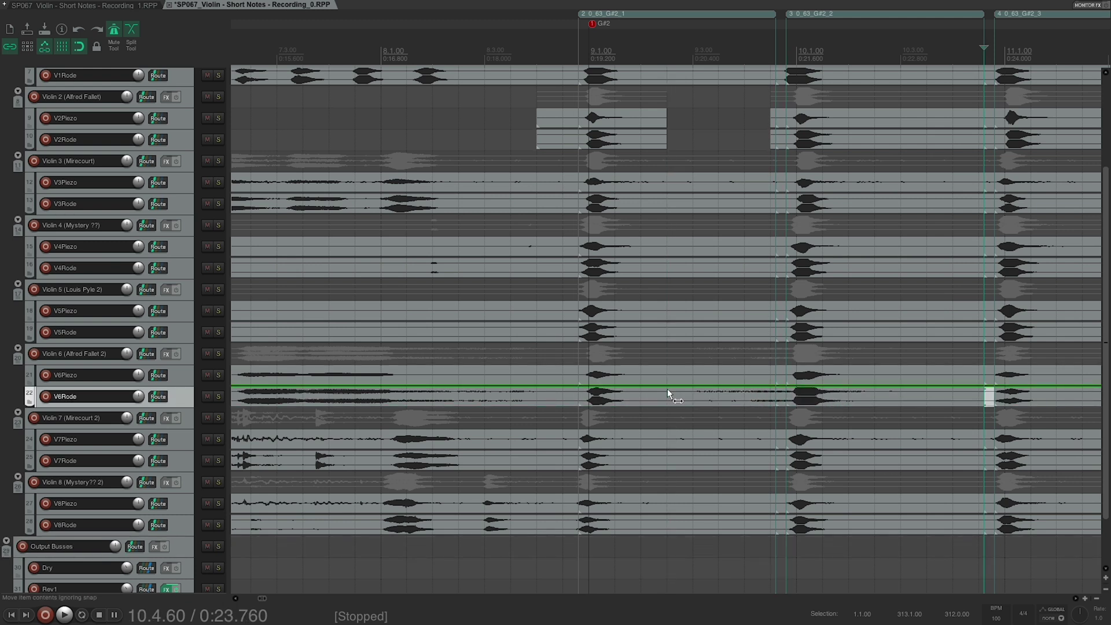
pyautogui.hotkey('ctrl', 'alt', 'Right')
pyautogui.hotkey('ctrl', 'alt', 'Right')
pyautogui.hotkey('ctrl', 'alt', 'Right')
pyautogui.hotkey('ctrl', 'alt', 'Right')
pyautogui.hotkey('ctrl', 'alt', 'Right')
pyautogui.hotkey('ctrl', 'alt', 'Right')
pyautogui.hotkey('ctrl', 'alt', 'Right')
pyautogui.hotkey('ctrl', 'alt', 'Right')
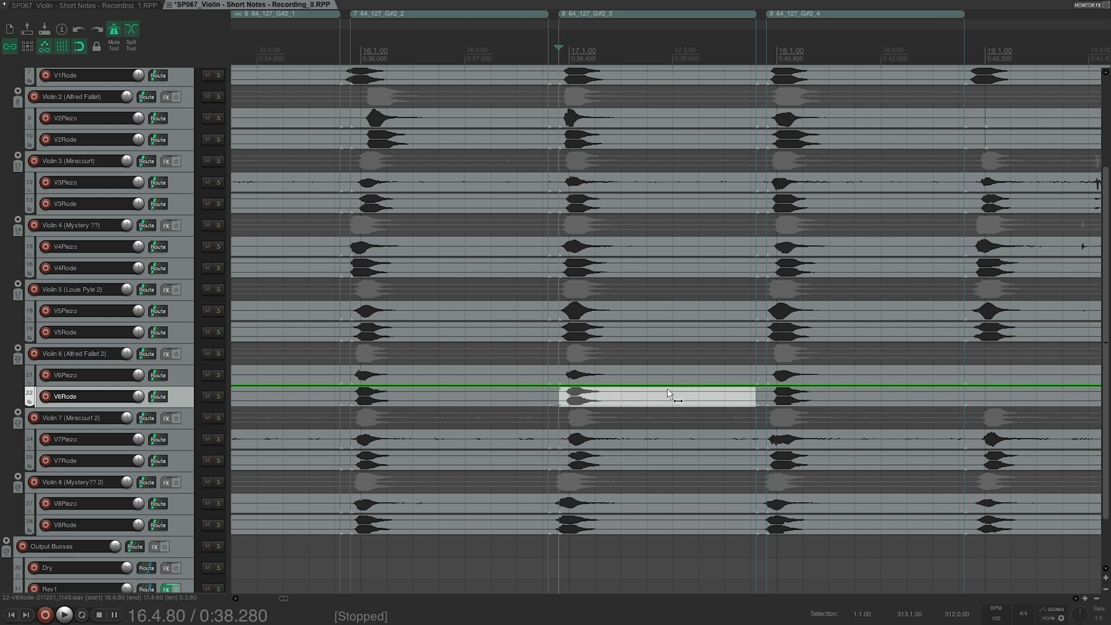
pyautogui.hotkey('ctrl', 'alt', 'Right')
pyautogui.hotkey('ctrl', 'alt', 'Right')
pyautogui.hotkey('ctrl', 'alt', 'Right')
pyautogui.hotkey('ctrl', 'alt', 'Right')
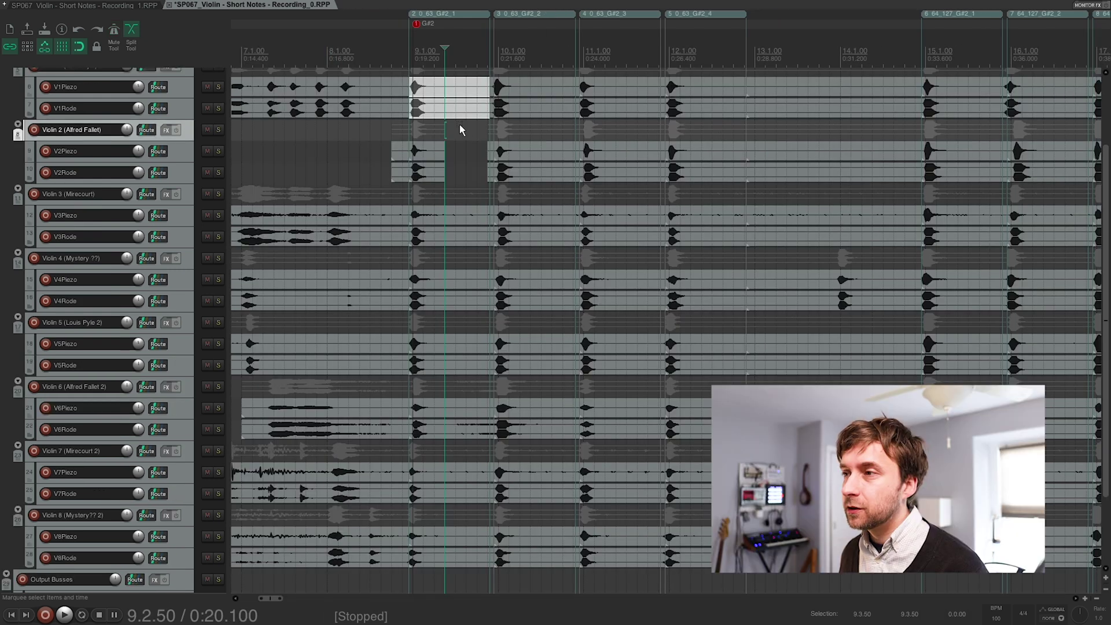
# - Compare the Violin 1 note onsets in regions 0_63_G#2_1 and 0_63_G#2_2, marquee-selecting each region's items in turn
pyautogui.click(464, 124)
pyautogui.moveTo(464, 128); pyautogui.dragTo(449, 90)
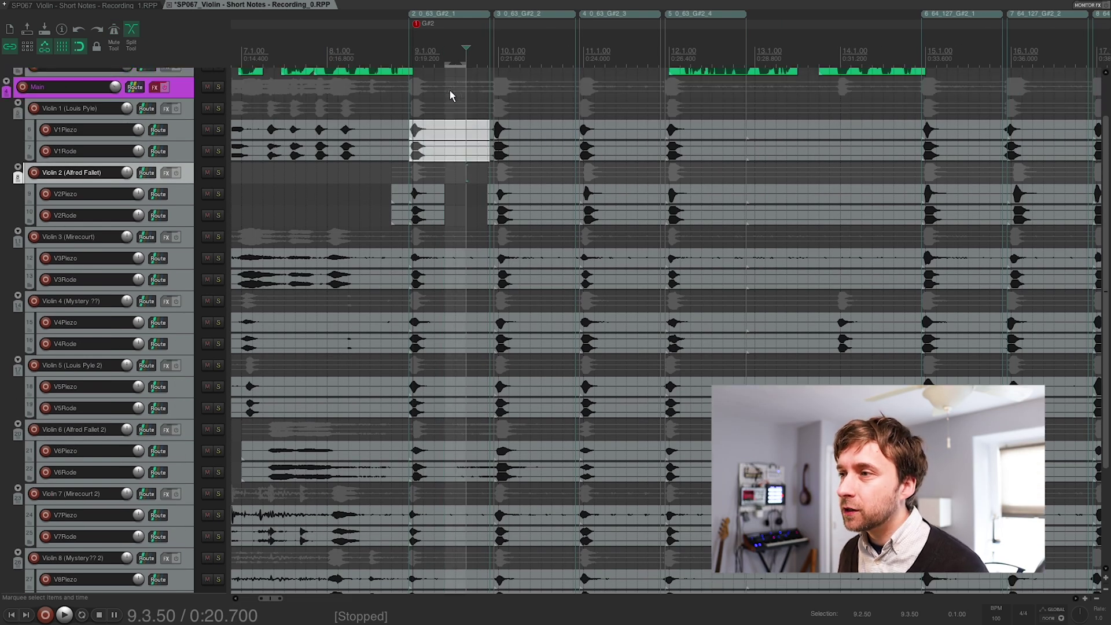
pyautogui.moveTo(537, 169); pyautogui.dragTo(533, 117)
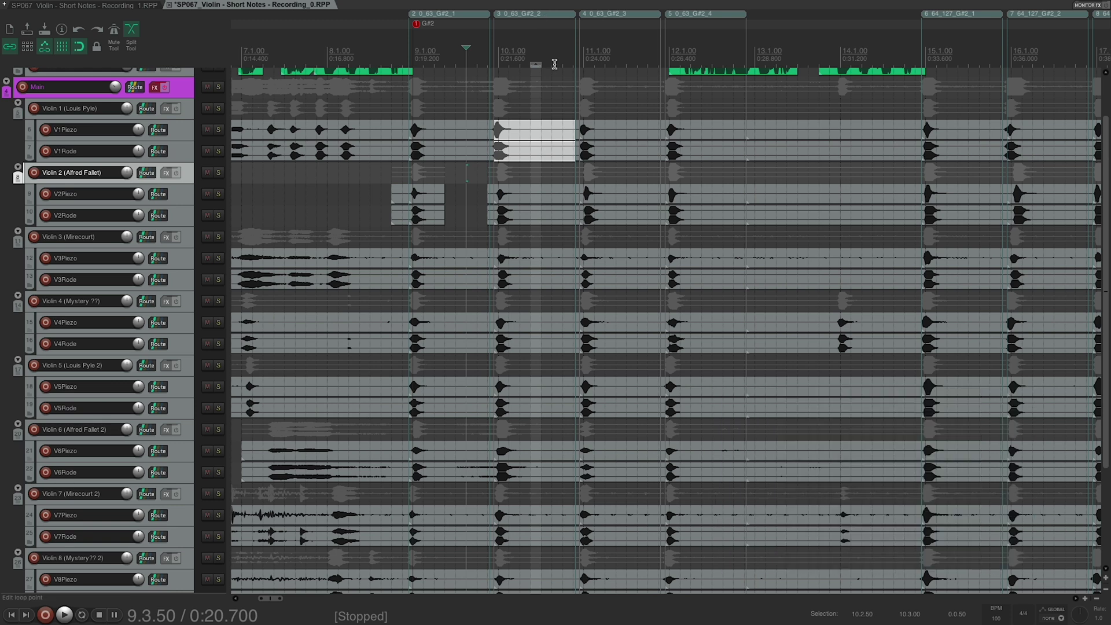
pyautogui.scroll(5, 516, 97)
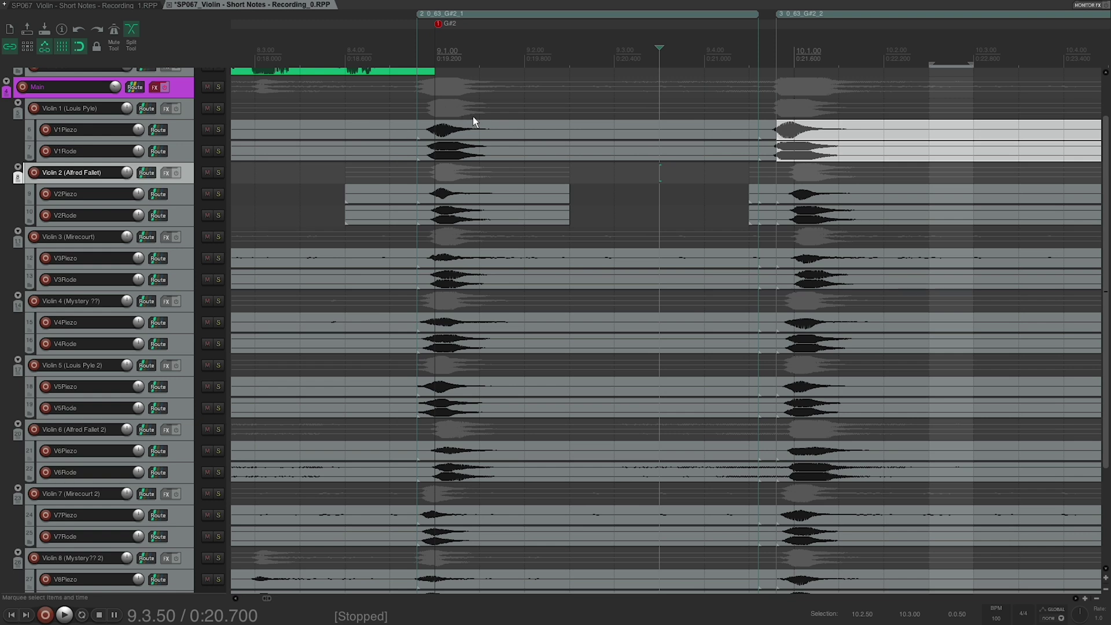
pyautogui.hscroll(3, 496, 127)
pyautogui.scroll(-5, 521, 104)
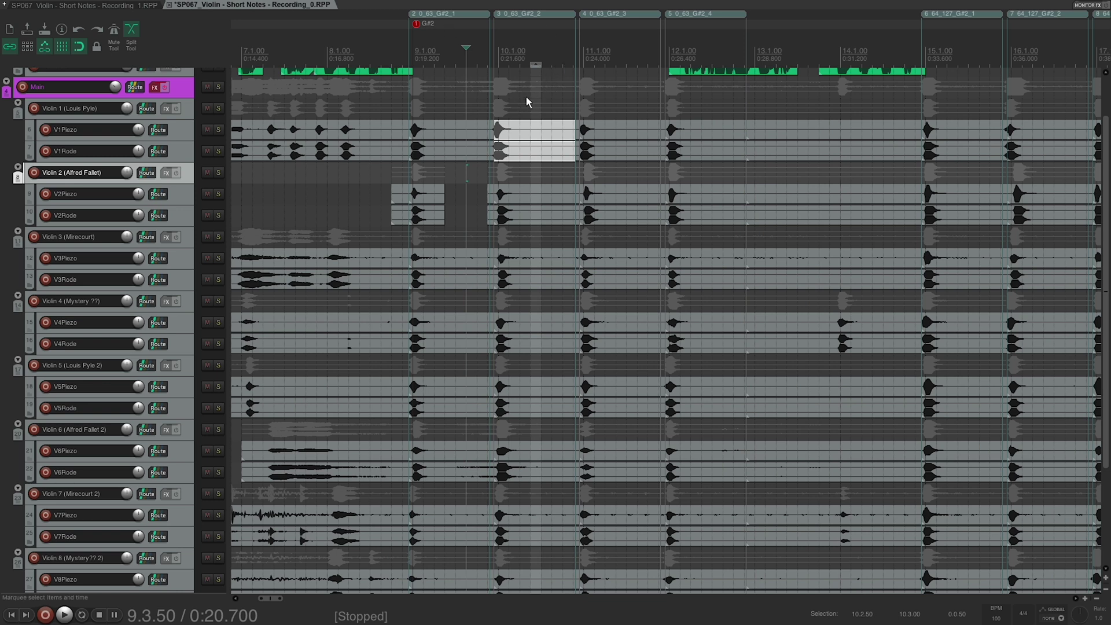
pyautogui.scroll(5, 409, 81)
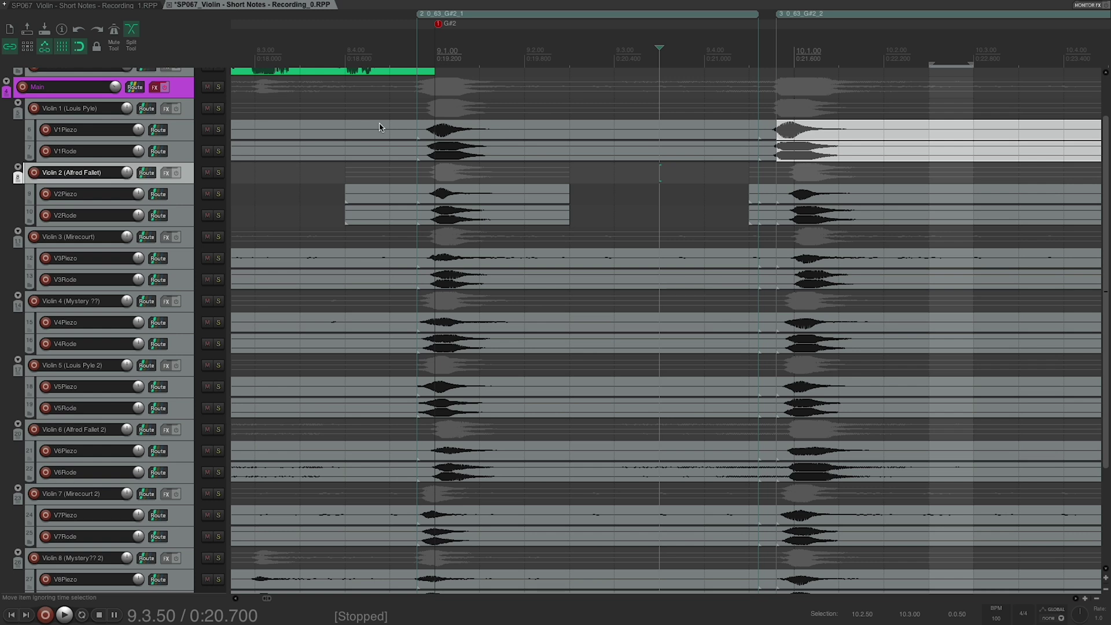
# - Try to slip the audio inside the V1Piezo item of region 0_63_G#2_1 to a later position, and undo it
pyautogui.click(495, 126)
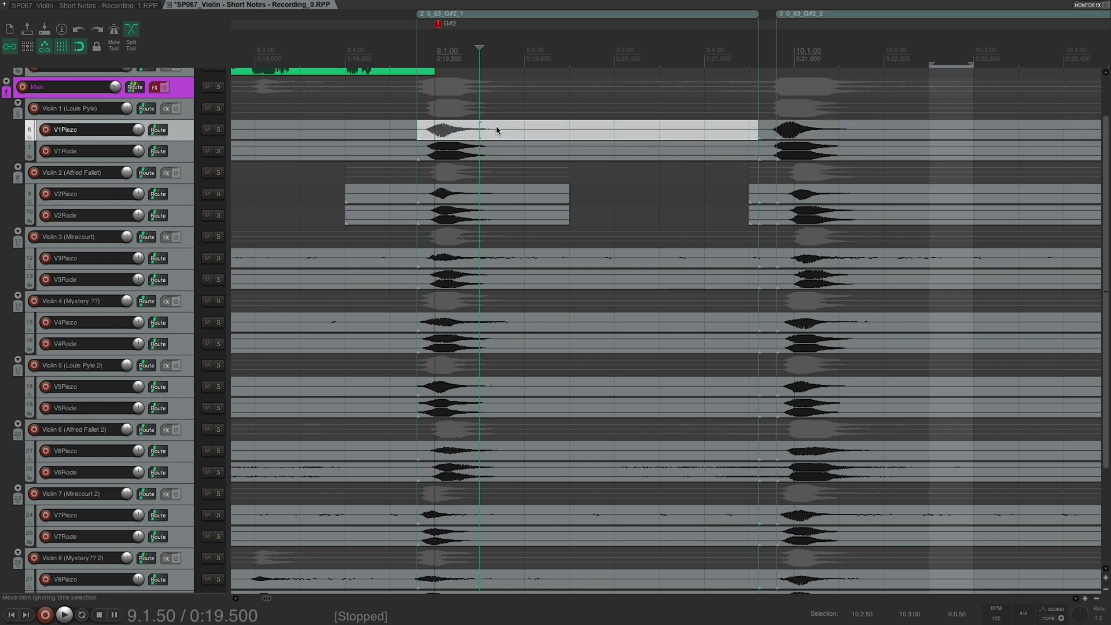
pyautogui.moveTo(547, 135); pyautogui.dragTo(544, 128)
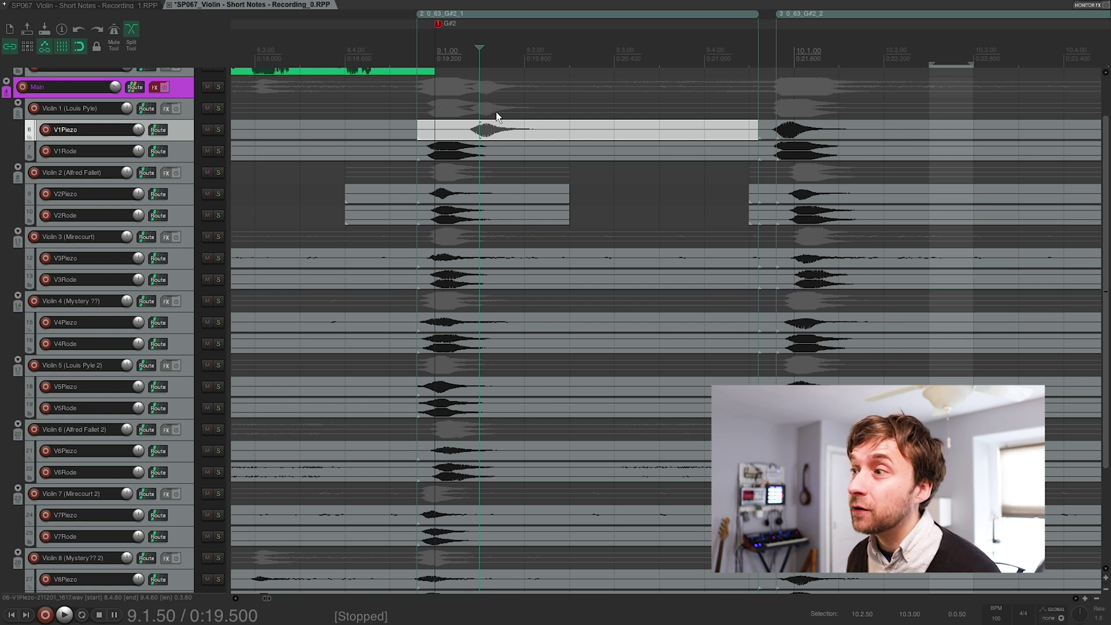
pyautogui.hotkey('ctrl', 'z')
# - Marquee-select the V1Piezo and V1Rode items in the four regions 0_63_G#2_1 to 0_63_G#2_4
pyautogui.scroll(-3, 495, 116)
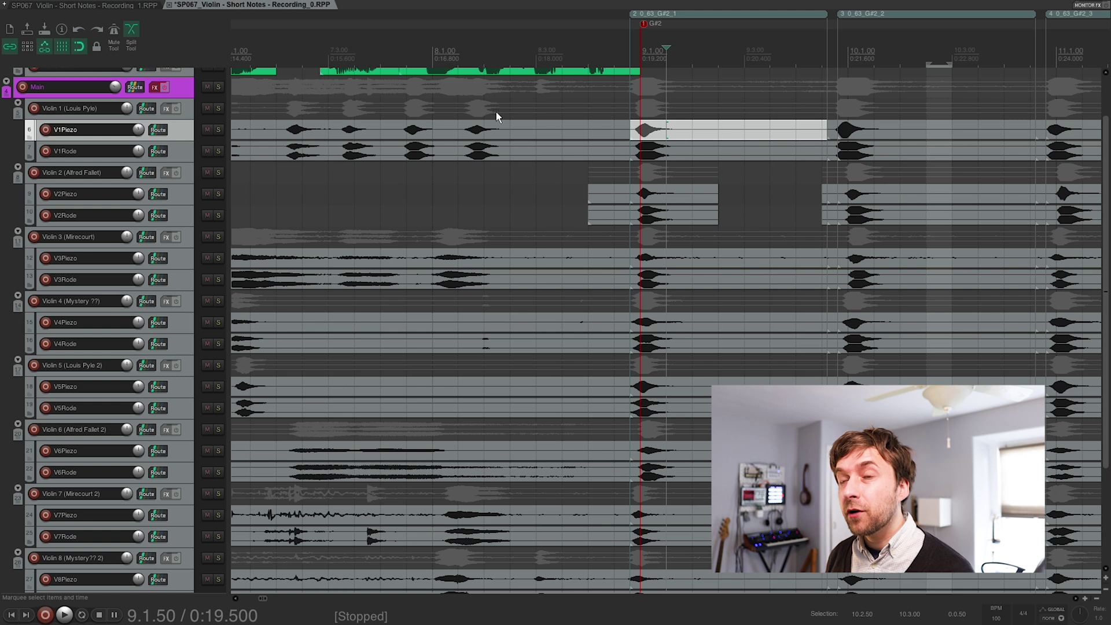
pyautogui.scroll(-2, 497, 116)
pyautogui.scroll(-2, 496, 116)
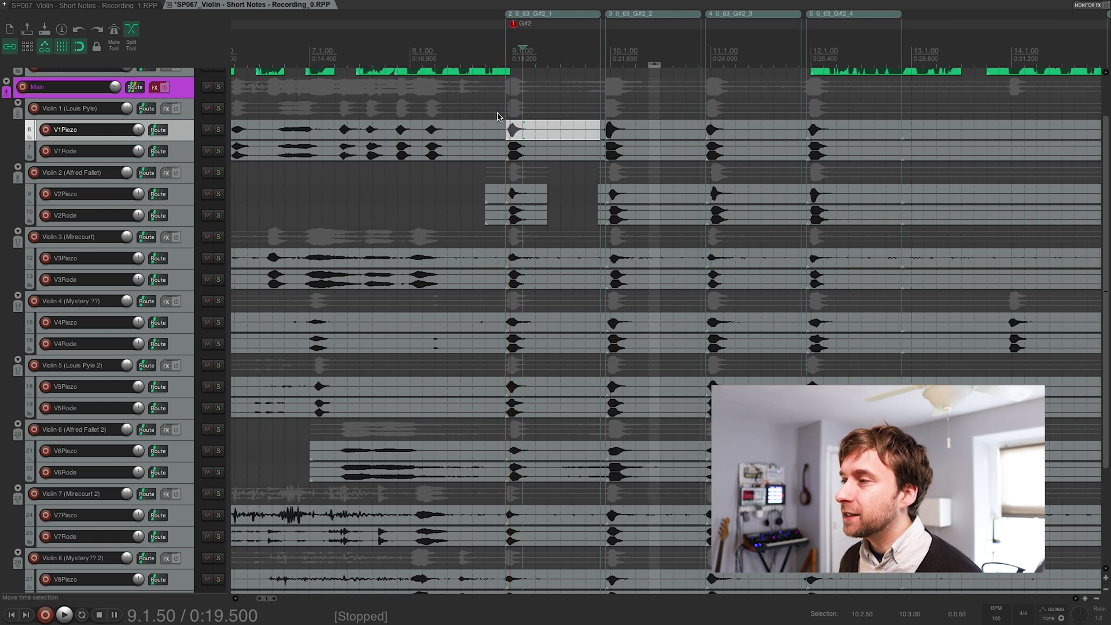
pyautogui.hscroll(2, 497, 116)
pyautogui.moveTo(462, 104); pyautogui.dragTo(747, 165)
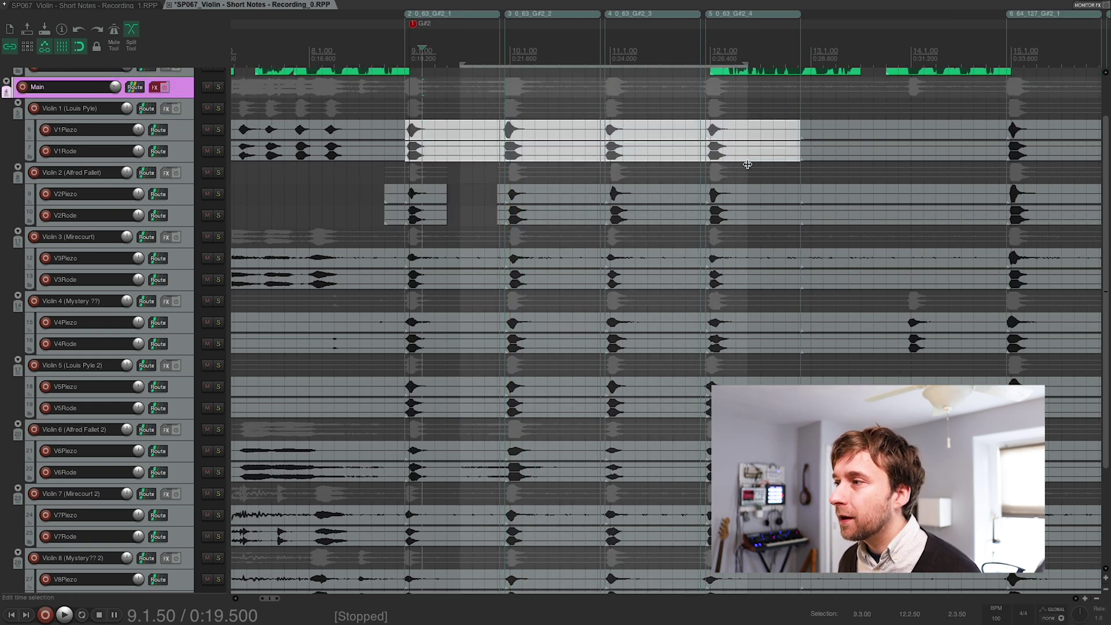
# - Slip the audio inside the selected Violin 1 items slightly earlier so the note onset in region 0_63_G#2_1 meets the region start
pyautogui.scroll(5, 398, 112)
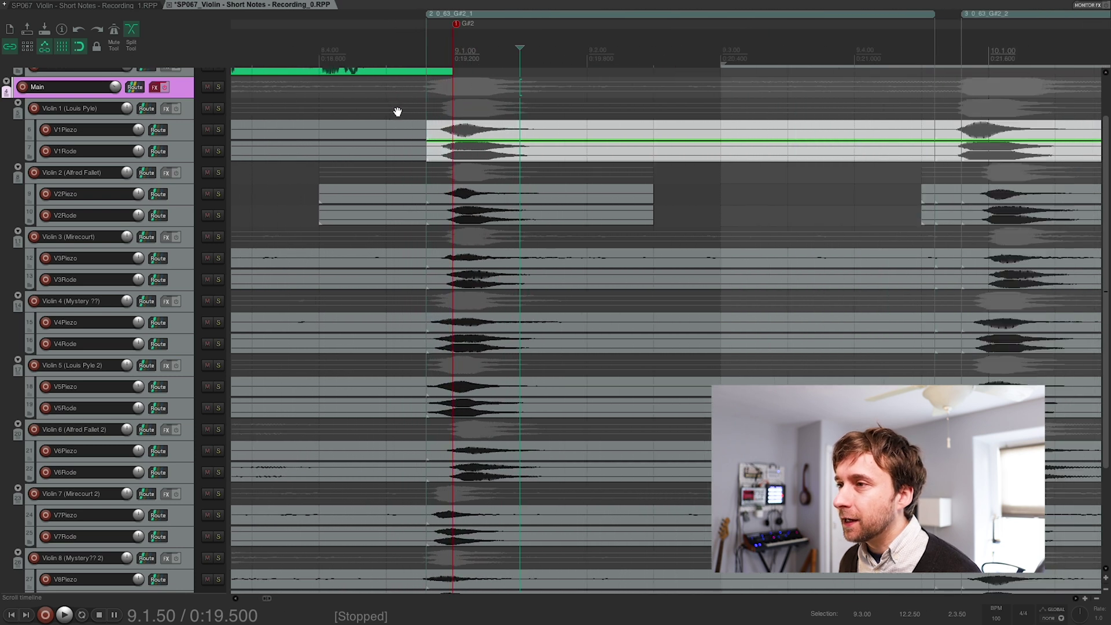
pyautogui.scroll(1, 398, 112)
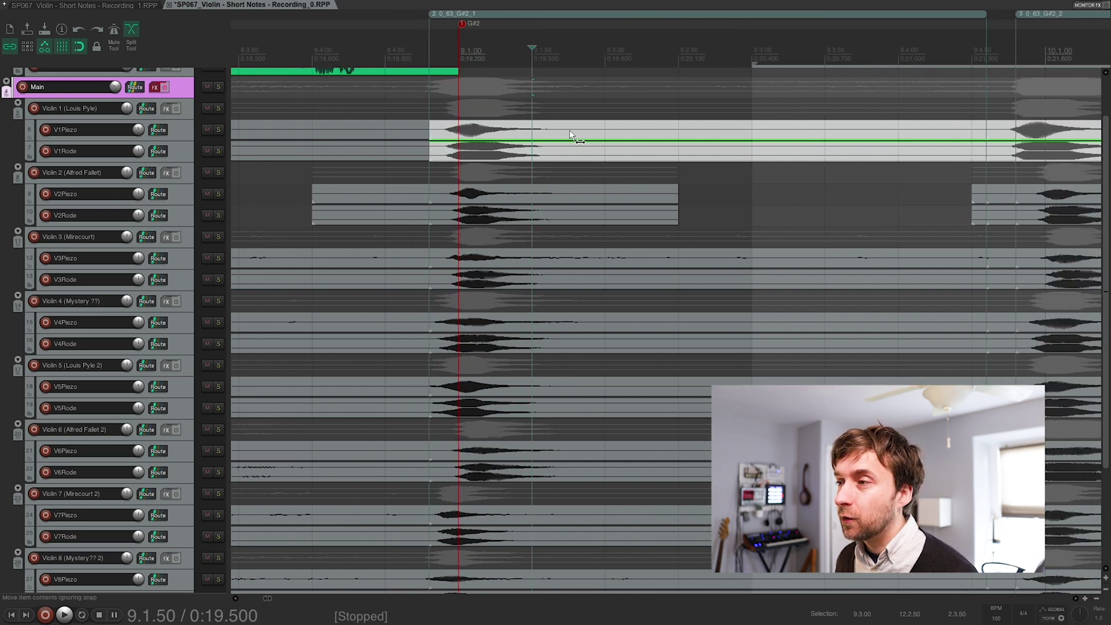
pyautogui.click(673, 168)
pyautogui.moveTo(696, 132); pyautogui.dragTo(680, 138)
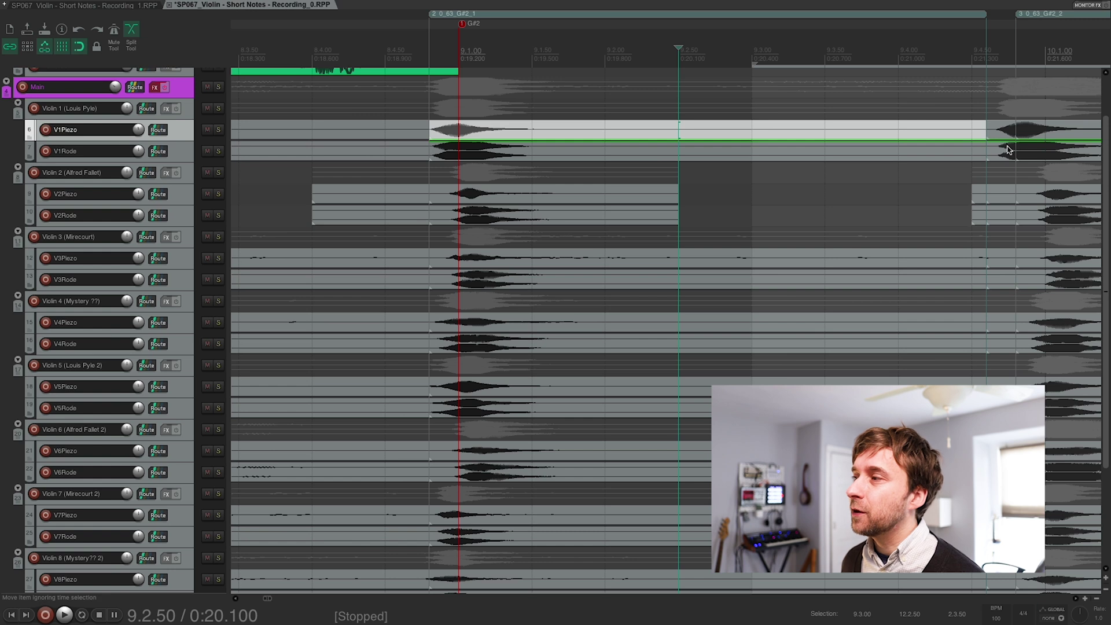
# - Marquee-select the V1Piezo and V1Rode items across the four G#2 regions and run the X-Raym script grouping selected items by selection order per track
pyautogui.scroll(-8, 950, 139)
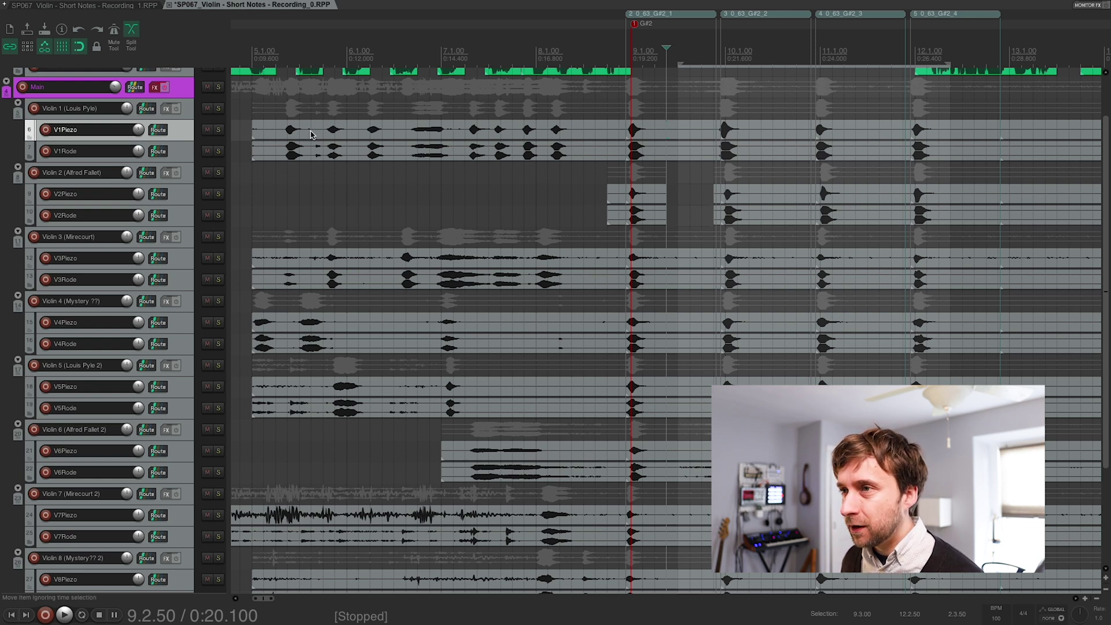
pyautogui.press('?')
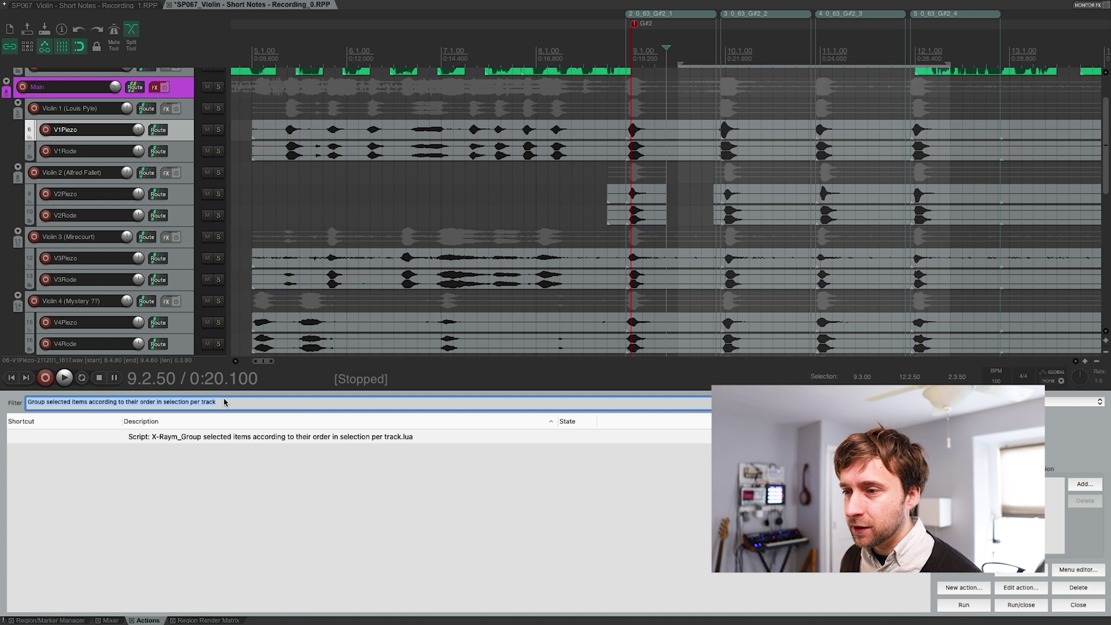
pyautogui.hscroll(5, 723, 152)
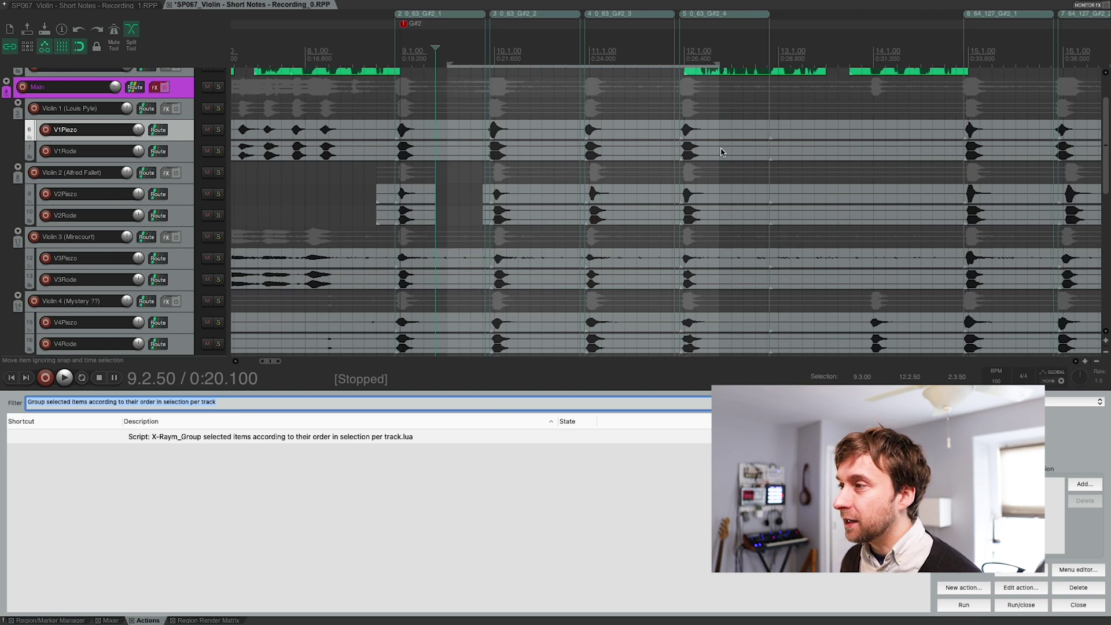
pyautogui.hscroll(-5, 722, 152)
pyautogui.moveTo(661, 102); pyautogui.dragTo(926, 167)
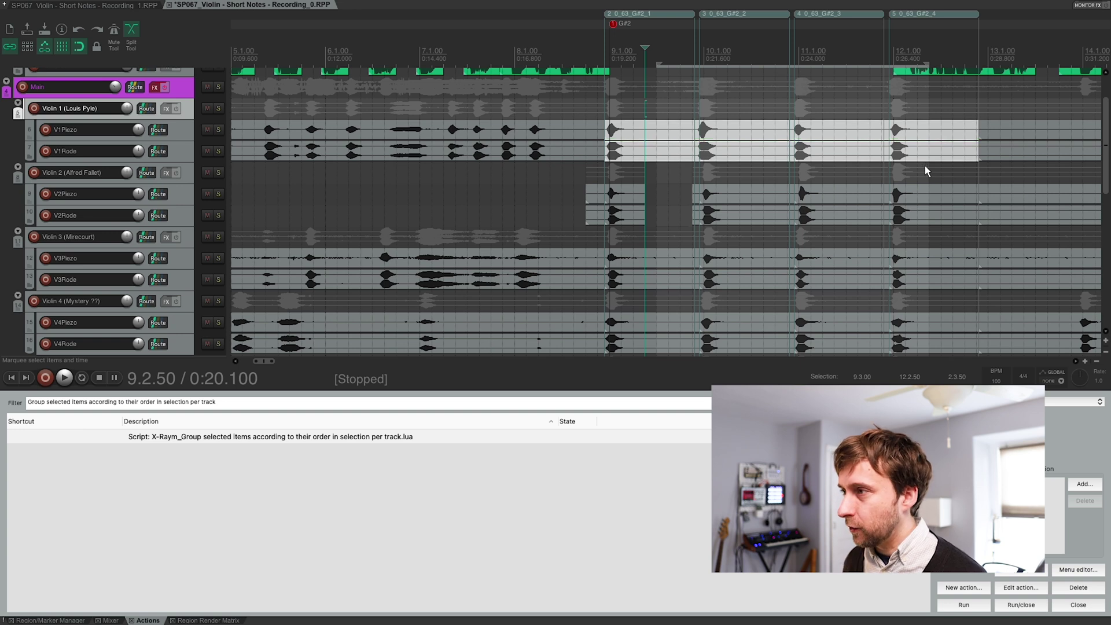
pyautogui.click(766, 108)
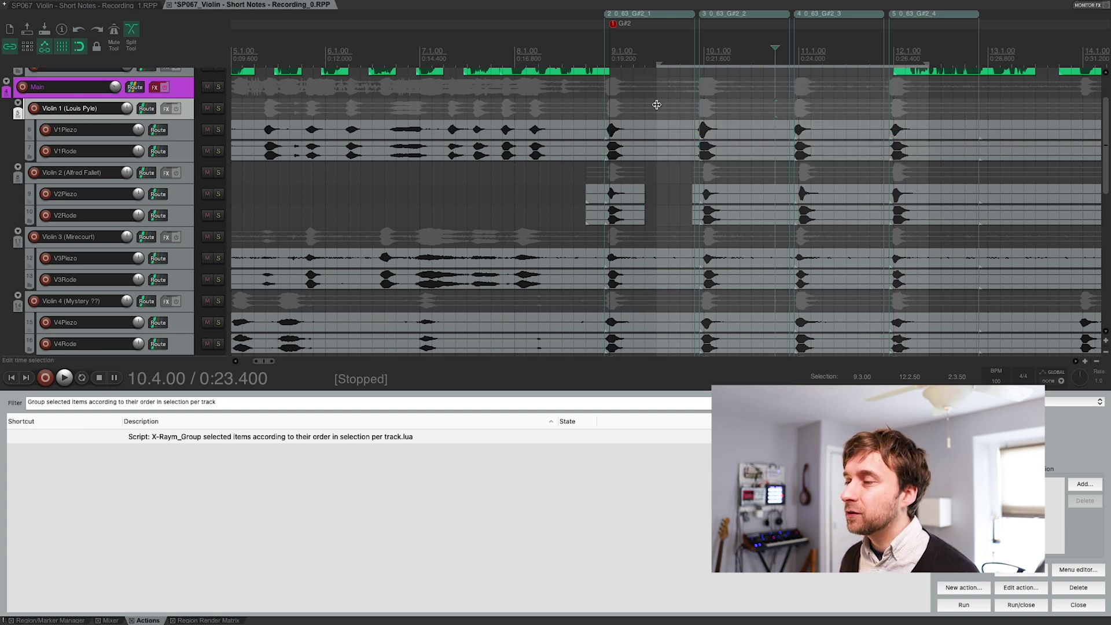
pyautogui.moveTo(650, 104); pyautogui.dragTo(932, 162)
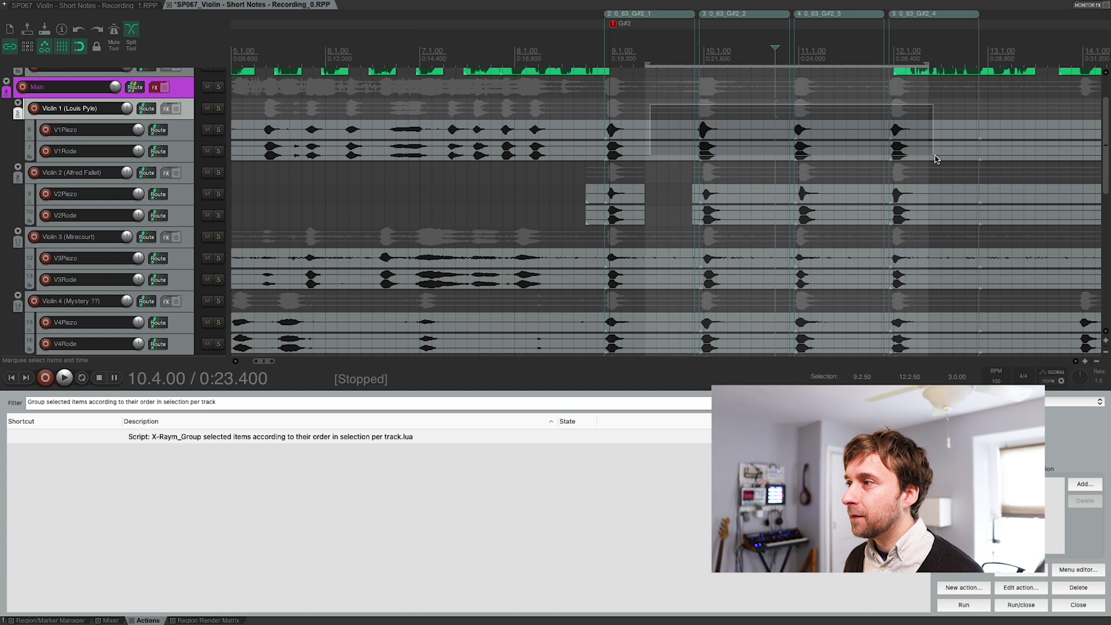
pyautogui.click(406, 438)
pyautogui.click(1022, 605)
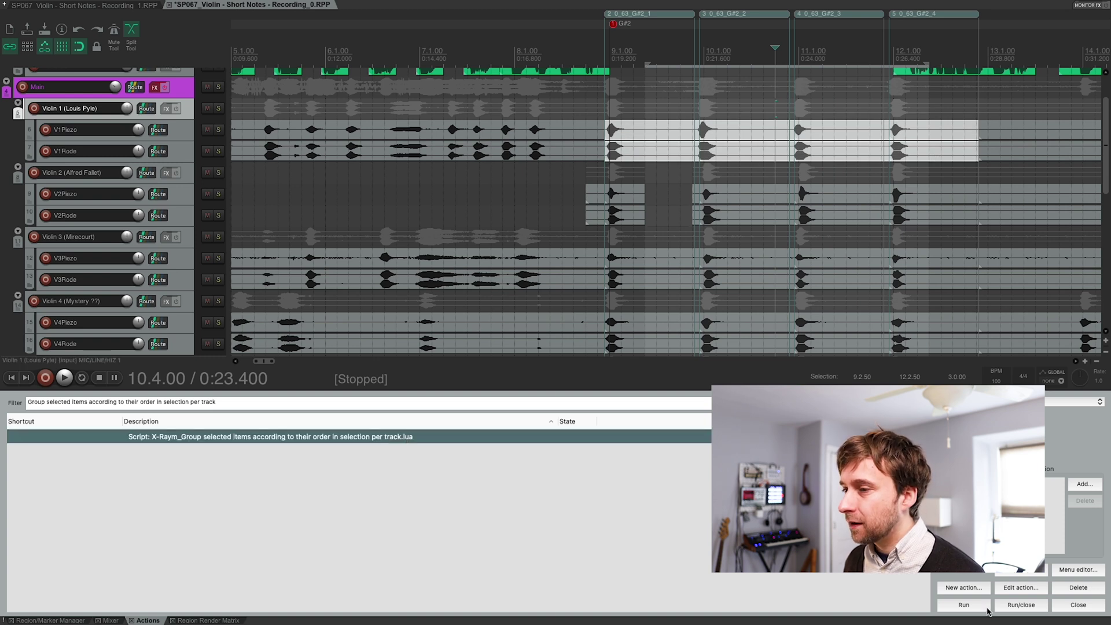
# - Check the Violin 1 groups by selecting items in regions 0_63_G#2_3 and 0_63_G#2_1, and undo the grouping
pyautogui.click(836, 170)
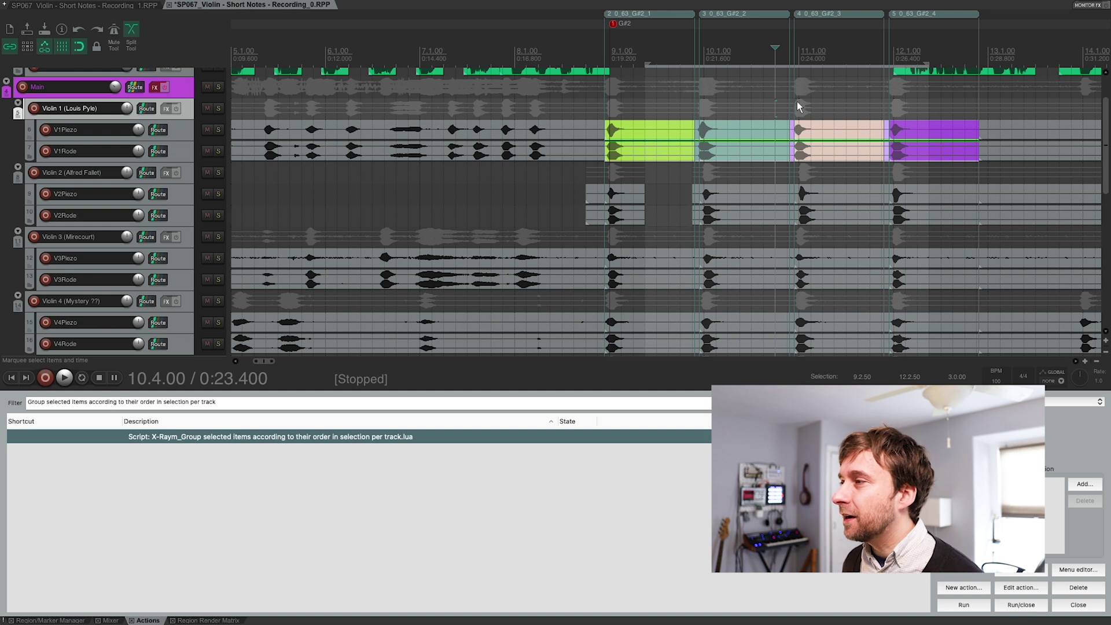
pyautogui.click(799, 128)
pyautogui.click(794, 133)
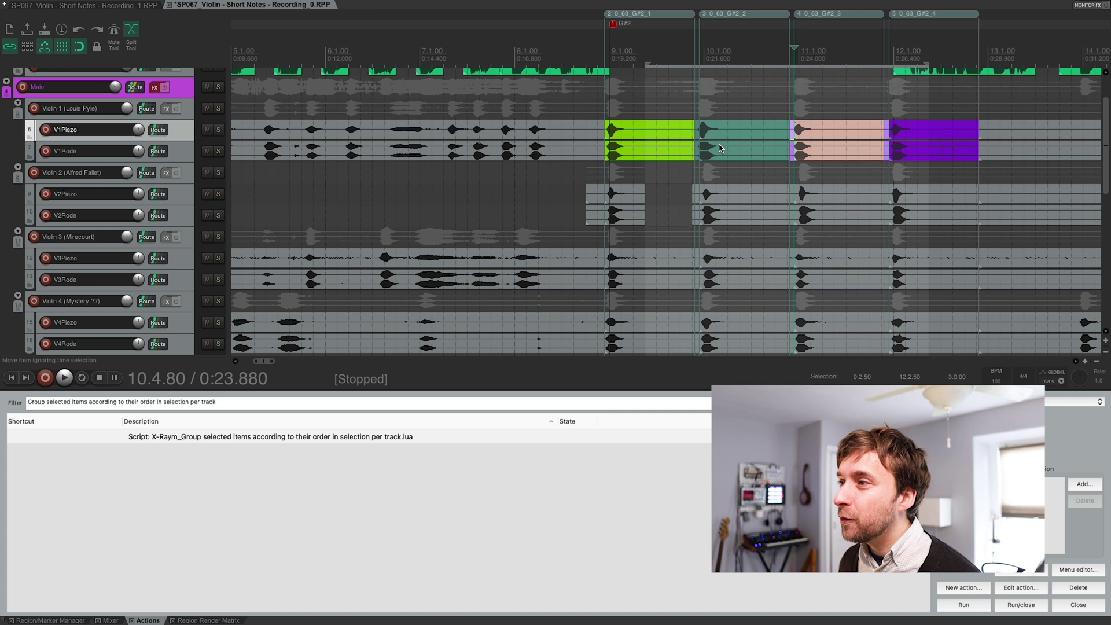
pyautogui.click(657, 134)
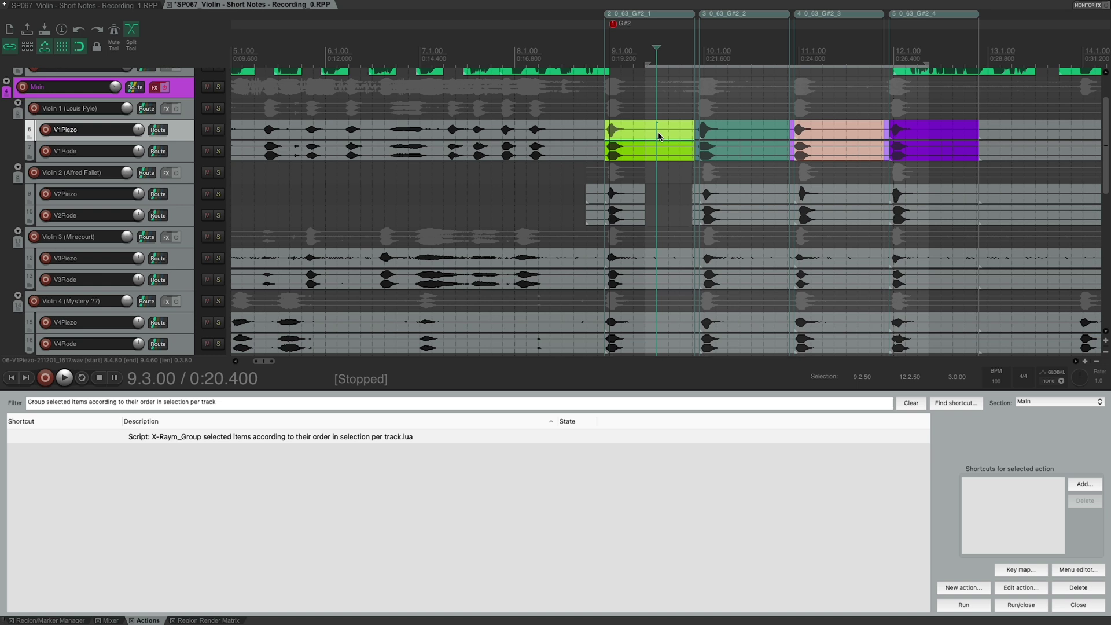
pyautogui.keyDown('super'); pyautogui.click(659, 135); pyautogui.keyUp('super')
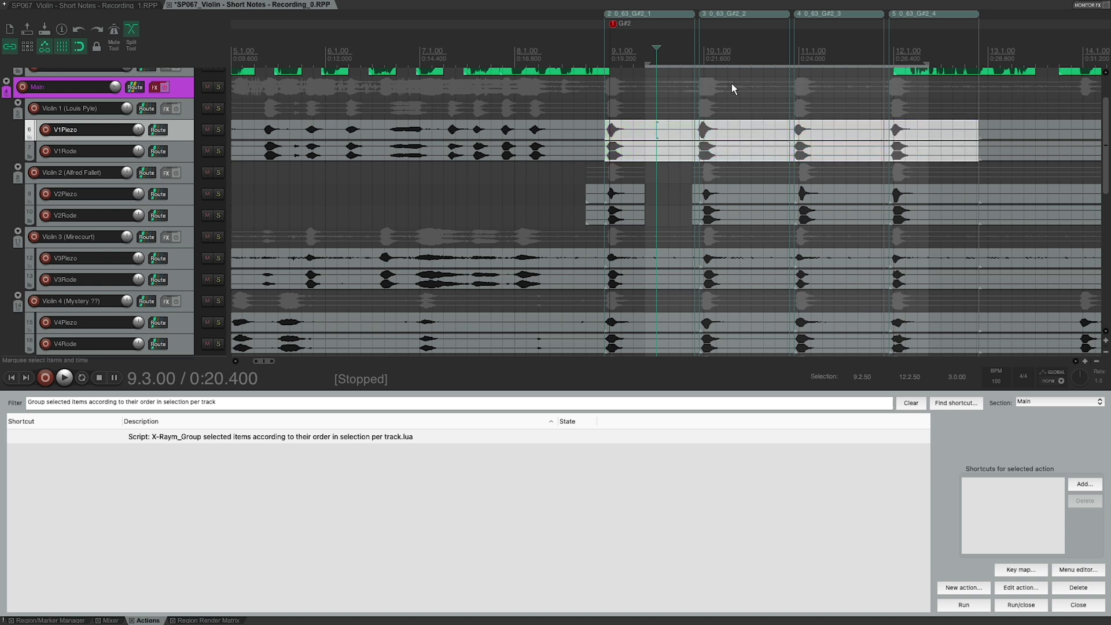
# - Try the X-Raym grouping script on the Violin 1 and Violin 2 items in region 0_63_G#2_2, and undo it
pyautogui.moveTo(732, 88); pyautogui.dragTo(764, 236)
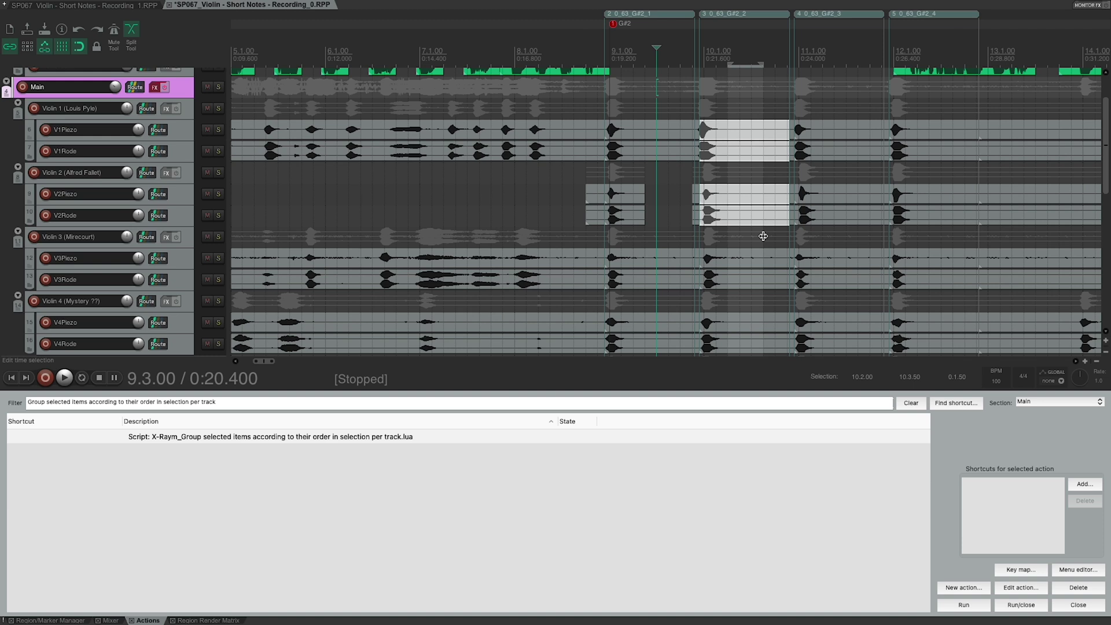
pyautogui.click(432, 443)
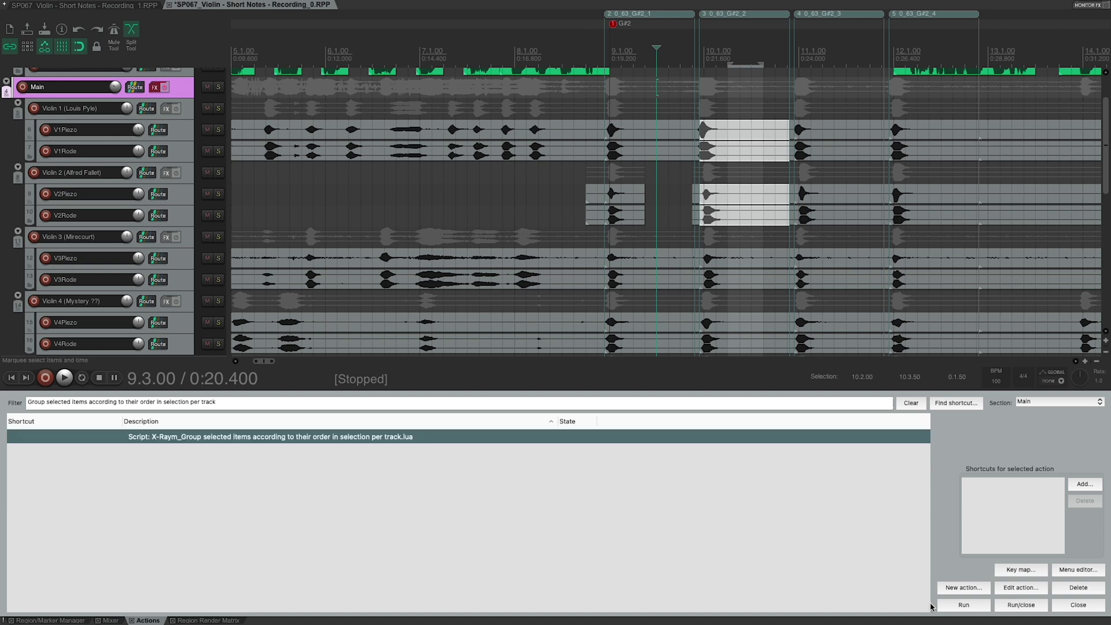
pyautogui.click(953, 606)
pyautogui.click(734, 175)
pyautogui.click(740, 202)
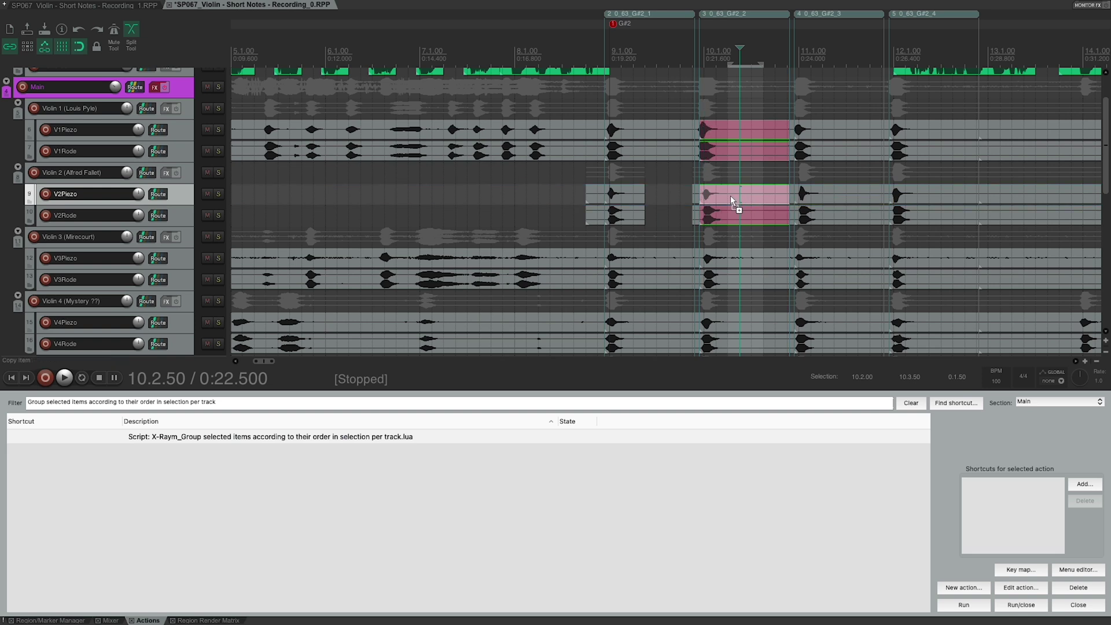
pyautogui.press('super+g')
pyautogui.press('u')
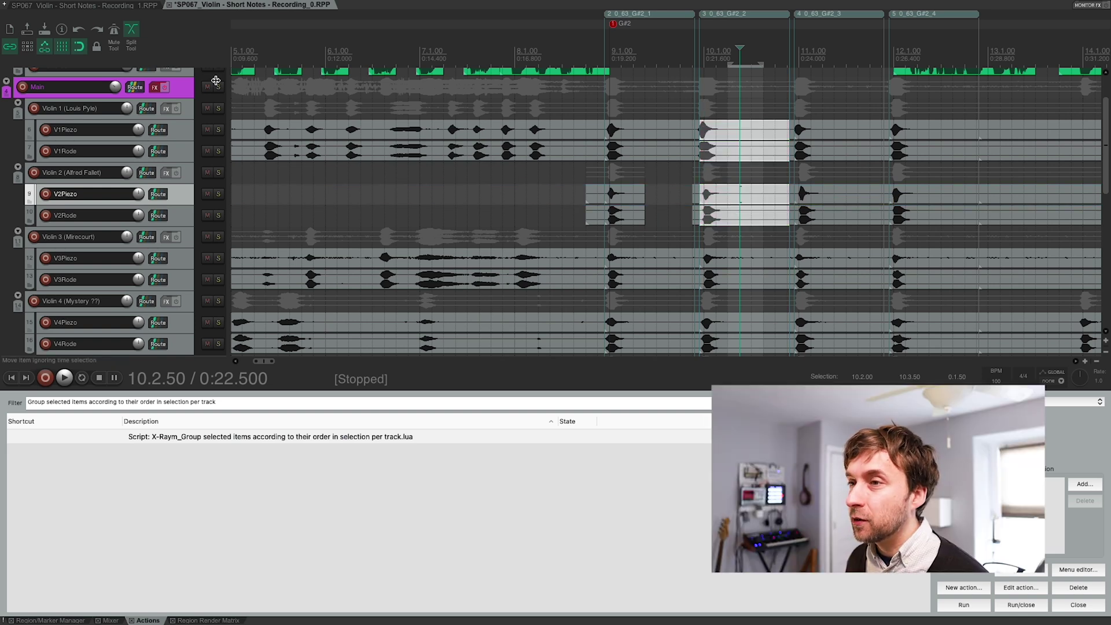
# - Select all items on the V1Piezo and V1Rode tracks and group them by selection order per track with the X-Raym script
pyautogui.click(428, 113)
pyautogui.click(182, 134)
pyautogui.keyDown('shift'); pyautogui.click(183, 158); pyautogui.keyUp('shift')
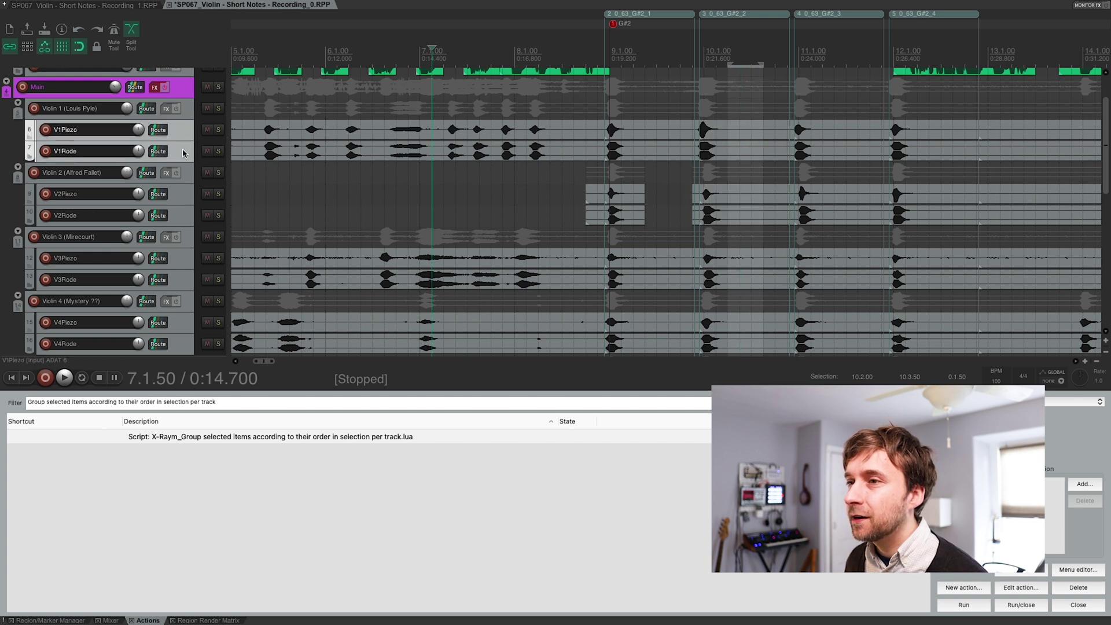
pyautogui.click(107, 7)
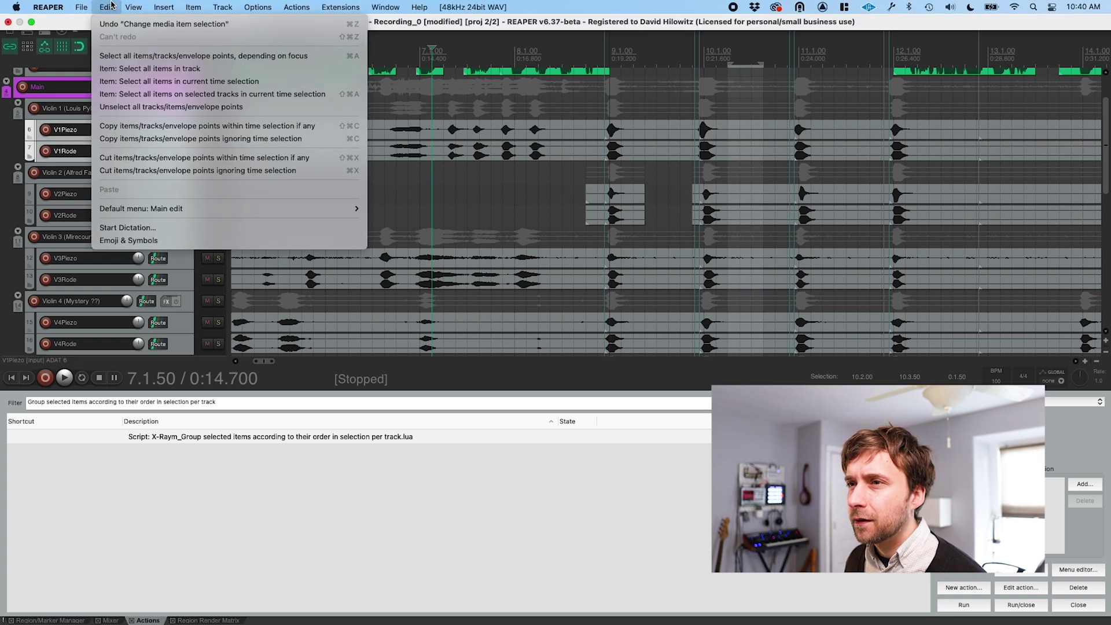
pyautogui.click(152, 68)
pyautogui.click(559, 437)
pyautogui.click(998, 605)
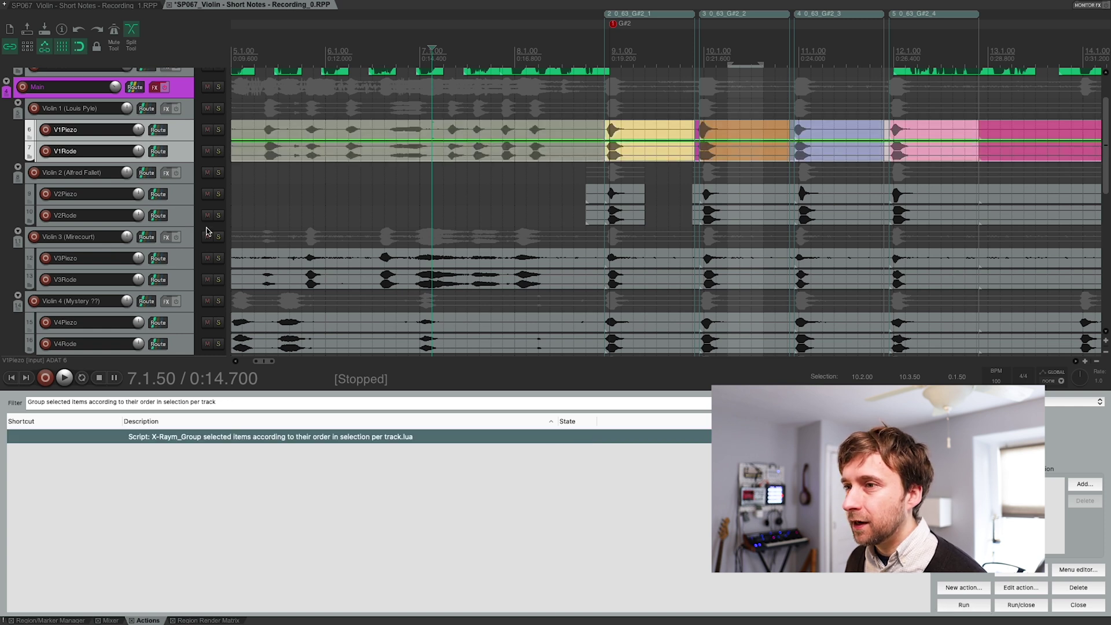
# - Repeat the per-track-order grouping for all items on the V2Piezo and V2Rode tracks and on the V3Piezo and V3Rode tracks
pyautogui.keyDown('ctrl'); pyautogui.click(173, 198); pyautogui.keyUp('ctrl')
pyautogui.keyDown('ctrl'); pyautogui.click(177, 214); pyautogui.keyUp('ctrl')
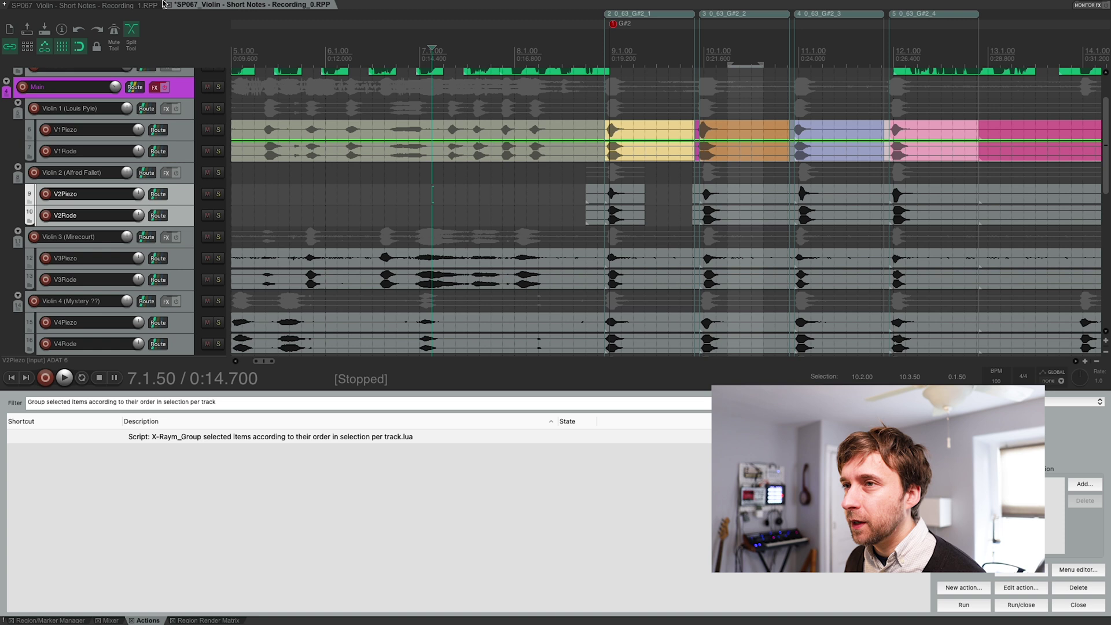
pyautogui.press('.')
pyautogui.click(186, 261)
pyautogui.keyDown('ctrl'); pyautogui.click(187, 282); pyautogui.keyUp('ctrl')
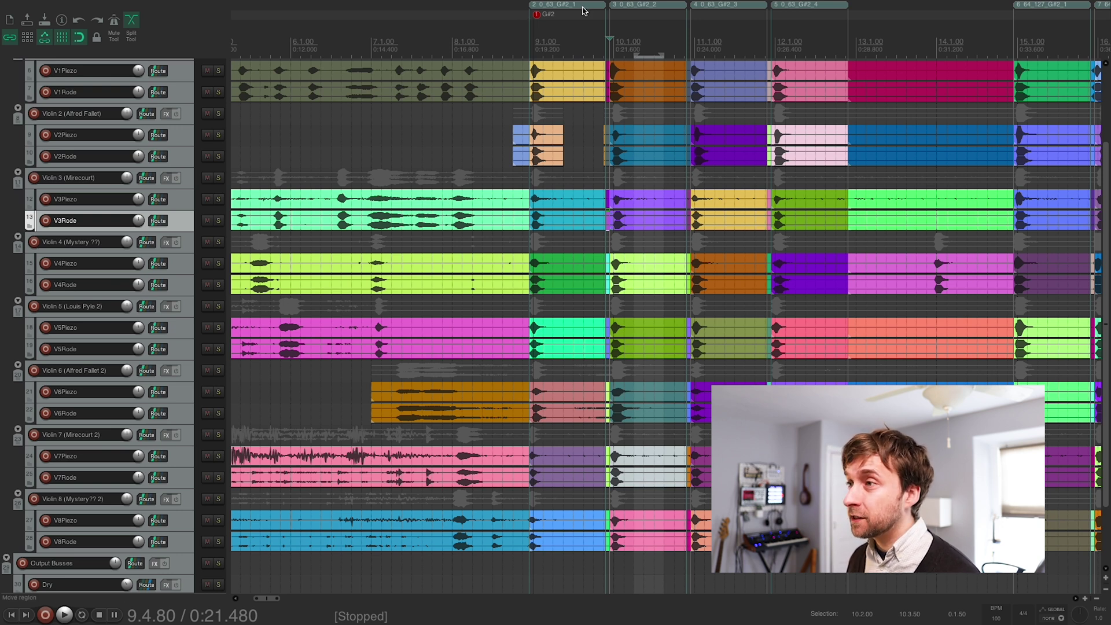
# - Slip the audio inside the grouped Violin 1 items of region 0_63_G#2_1 earlier so the note onset sits near the region start
pyautogui.scroll(5, 567, 14)
pyautogui.scroll(2, 533, 169)
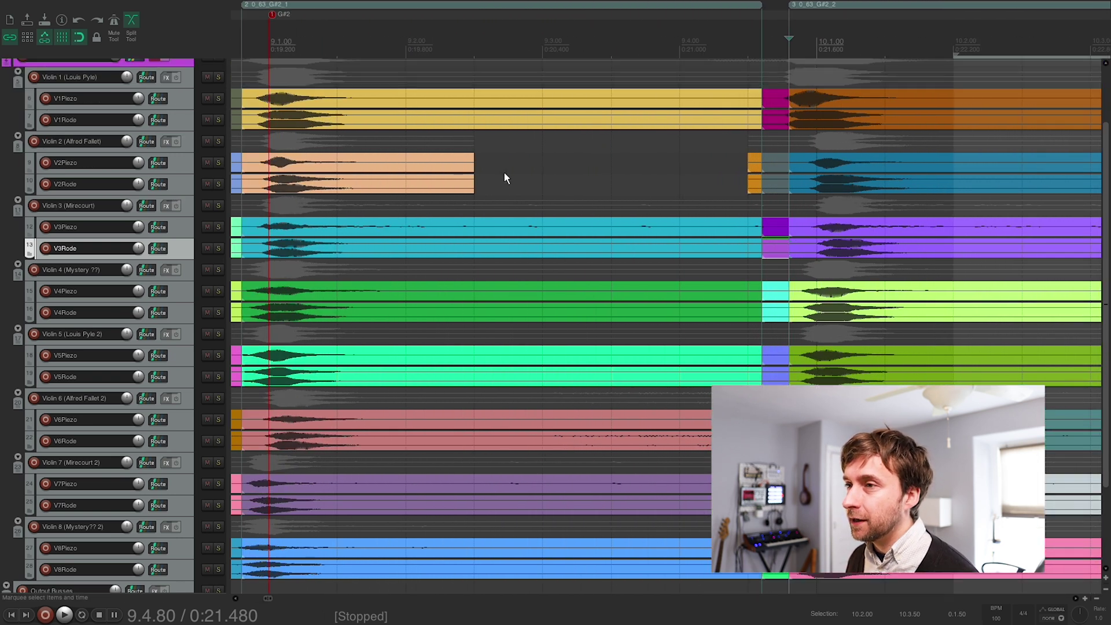
pyautogui.moveTo(263, 15); pyautogui.dragTo(427, 12)
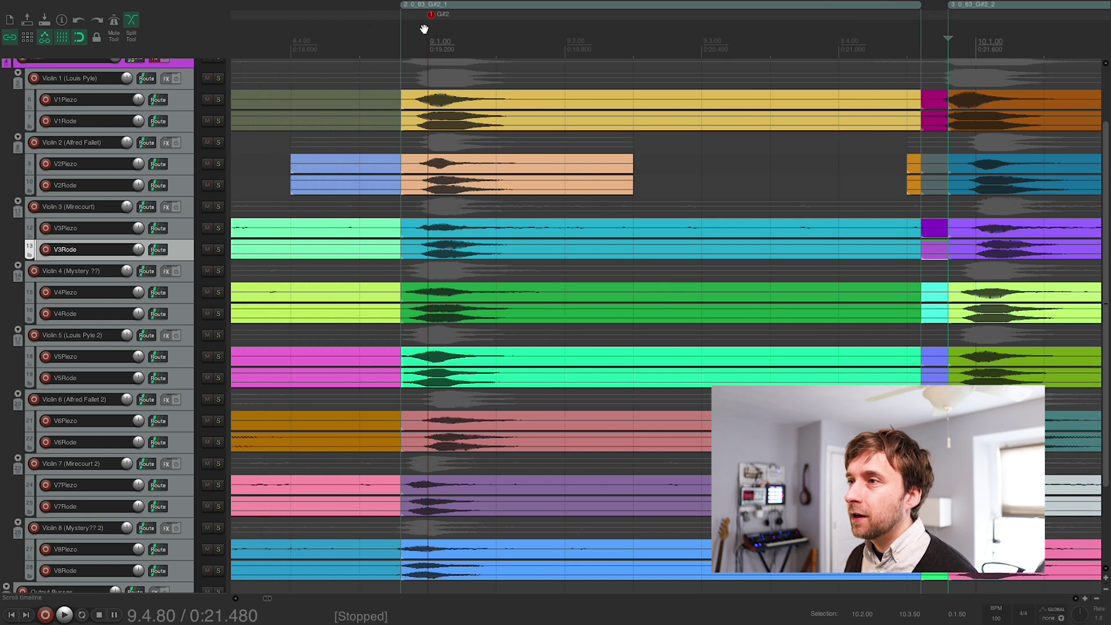
pyautogui.scroll(3, 401, 34)
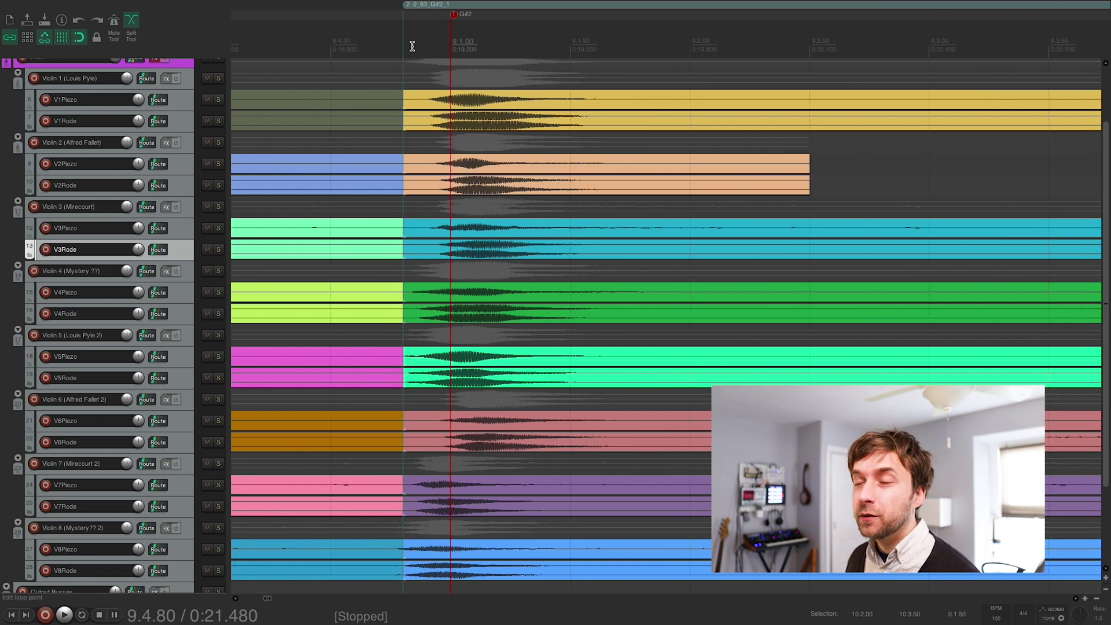
pyautogui.click(501, 99)
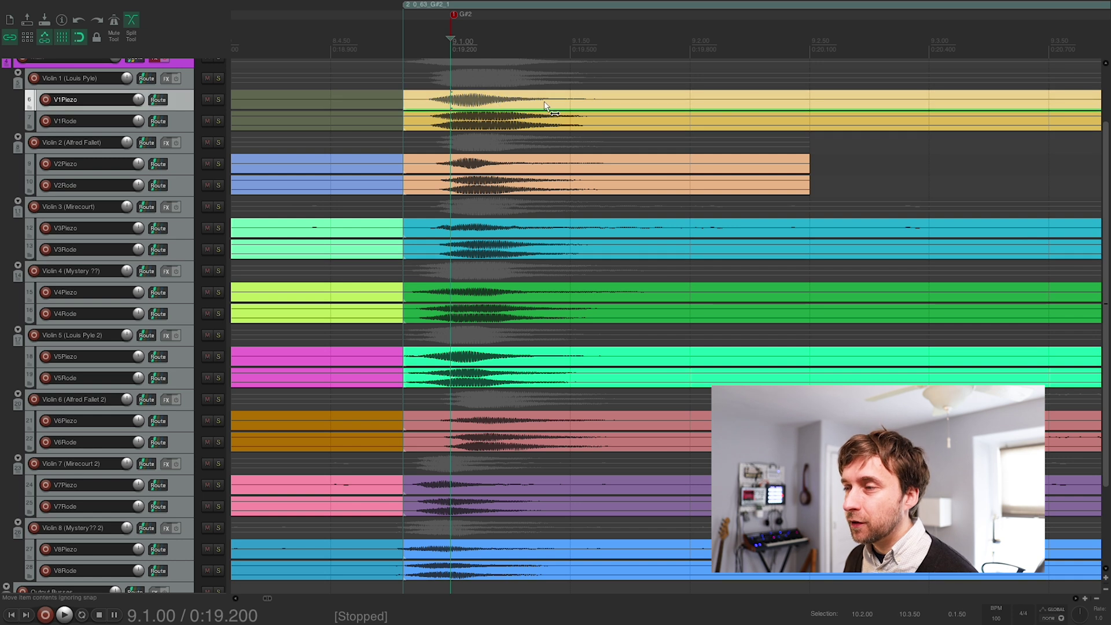
pyautogui.moveTo(527, 99); pyautogui.dragTo(503, 99)
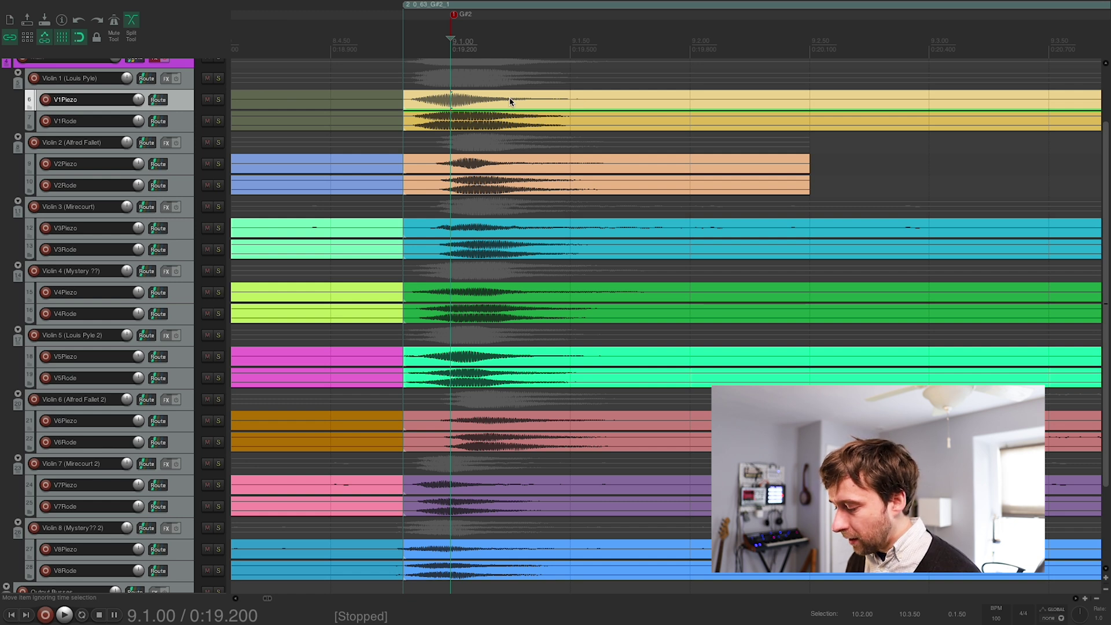
# - Advance through the V1Piezo items to region 64_127_A#2_1 and slip the grouped Violin 1 audio there slightly earlier
pyautogui.press('Tab')
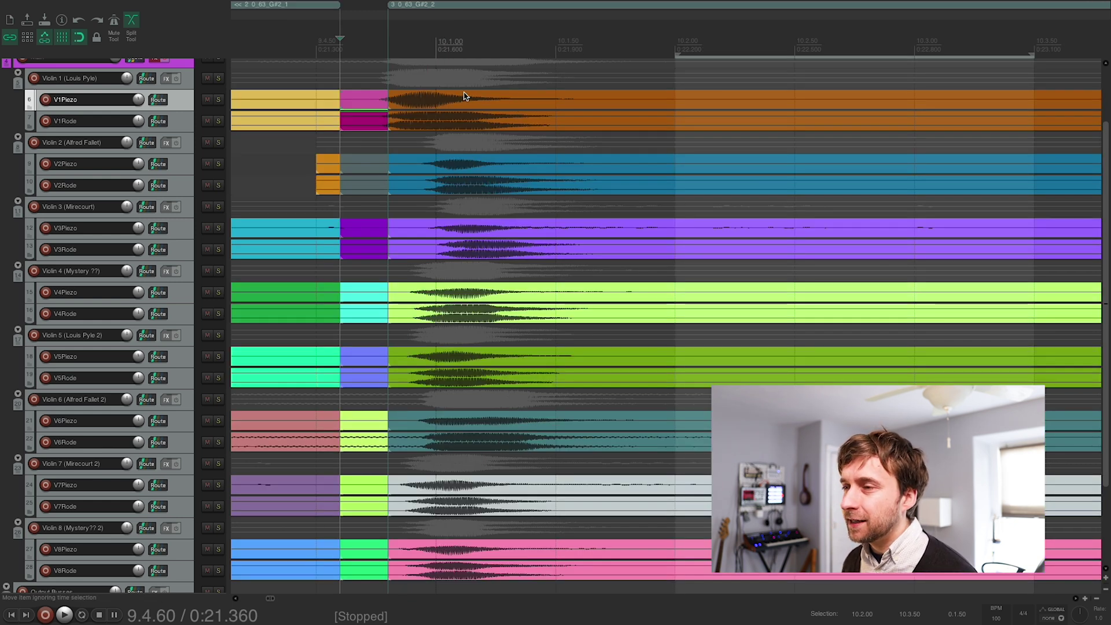
pyautogui.press('Tab')
pyautogui.press('Tab')
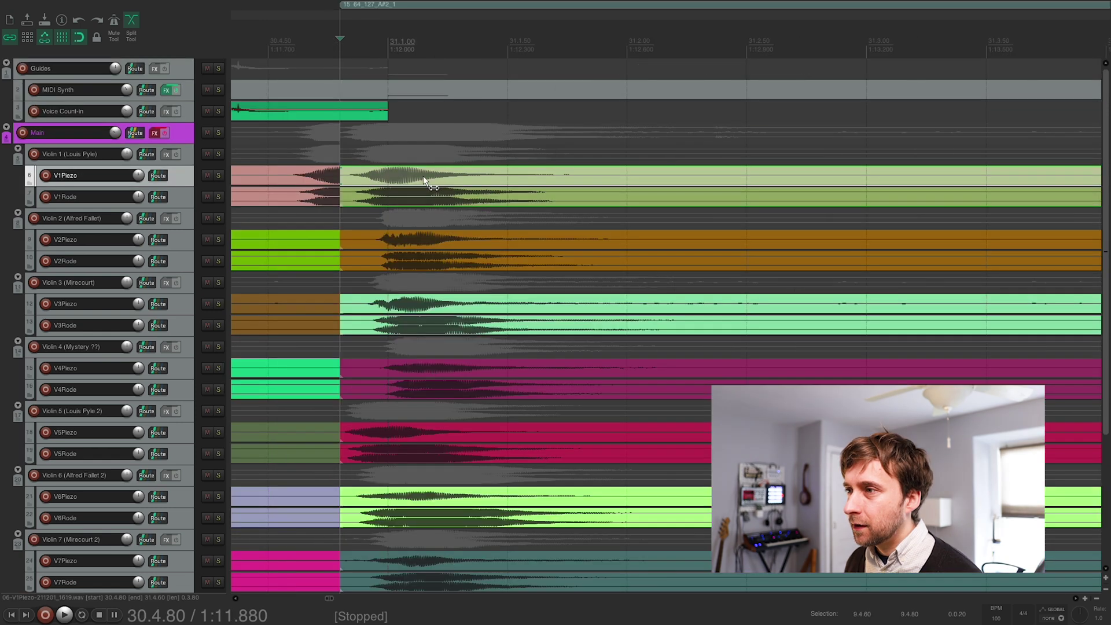
pyautogui.moveTo(426, 181); pyautogui.dragTo(411, 178)
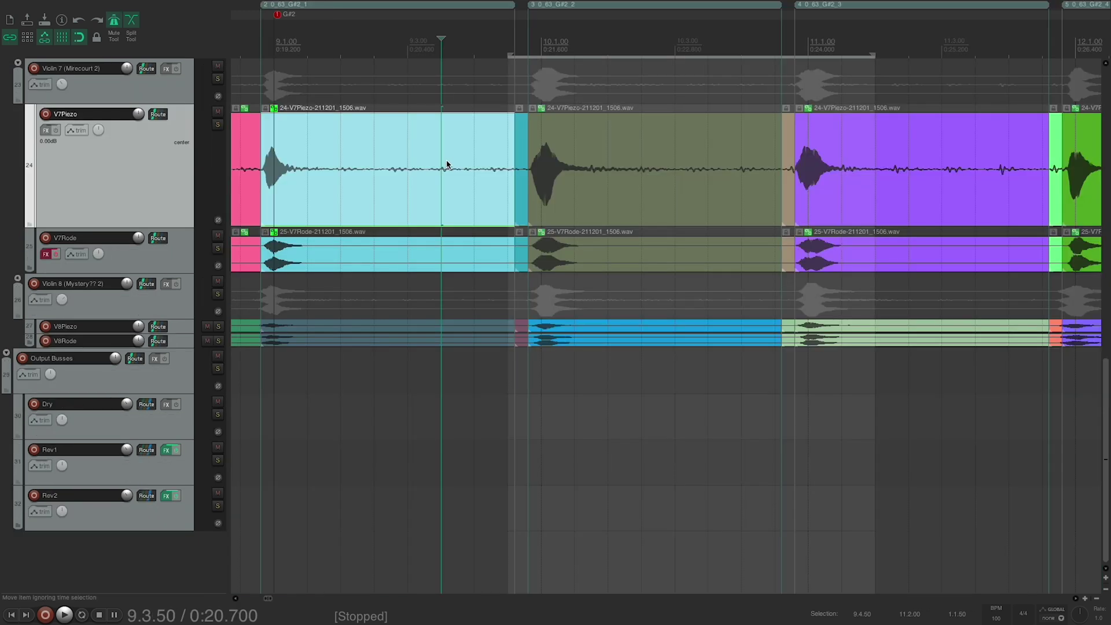
# - Select the leftover Violin 7 items between regions, and try trimming the ends of the items in regions 0_63_G#2_1 and 0_63_G#2_2 shorter
pyautogui.click(519, 169)
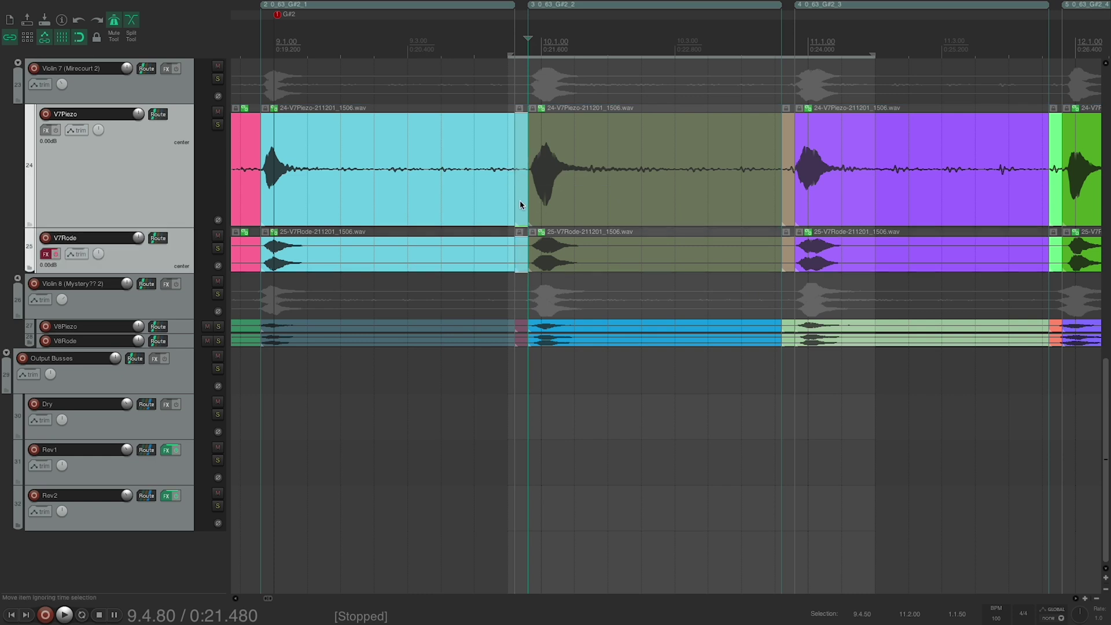
pyautogui.click(792, 186)
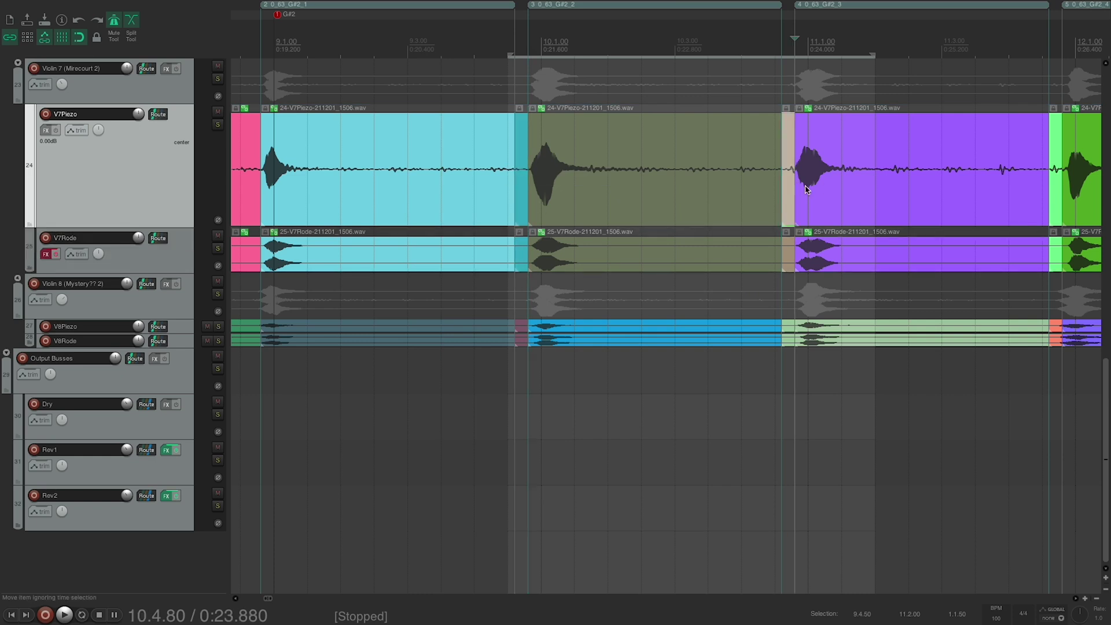
pyautogui.moveTo(429, 90); pyautogui.dragTo(669, 273)
pyautogui.moveTo(781, 249); pyautogui.dragTo(666, 252)
pyautogui.moveTo(510, 187); pyautogui.dragTo(521, 252)
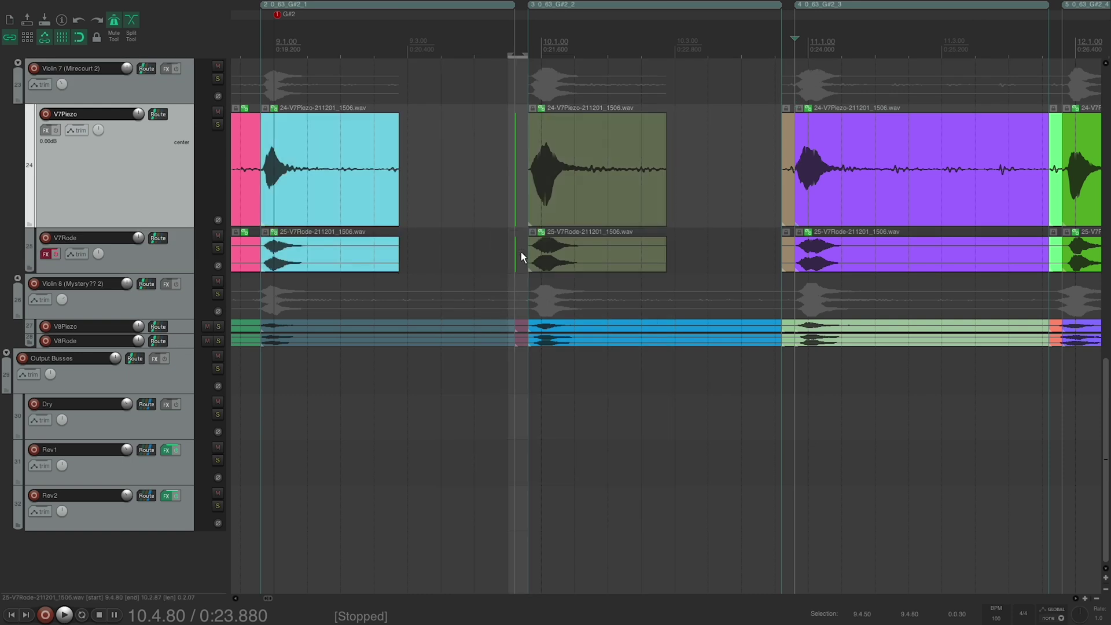
# - Run the dsh_Delete_quiet_clips.lua script on the selected V7Piezo and V7Rode items with a silence threshold of -45
pyautogui.press('?')
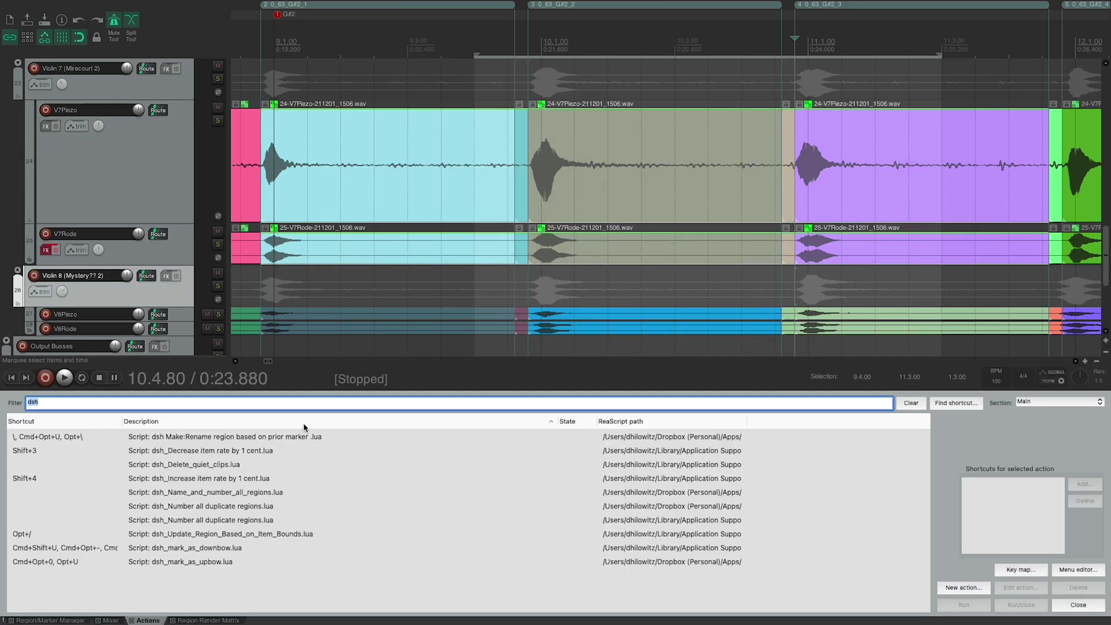
pyautogui.click(249, 464)
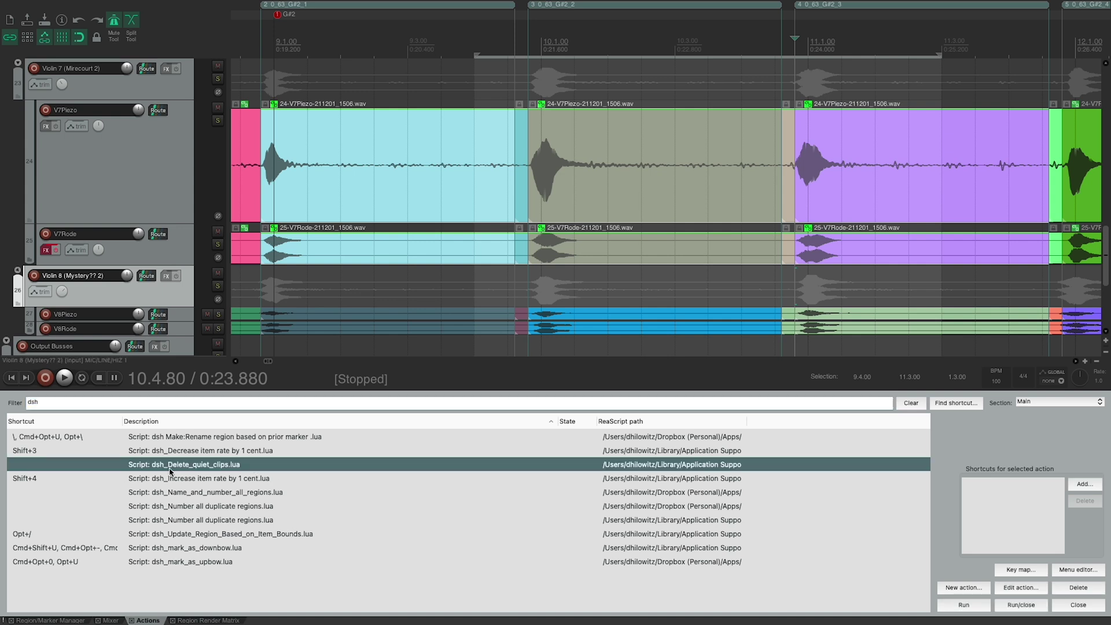
pyautogui.click(965, 609)
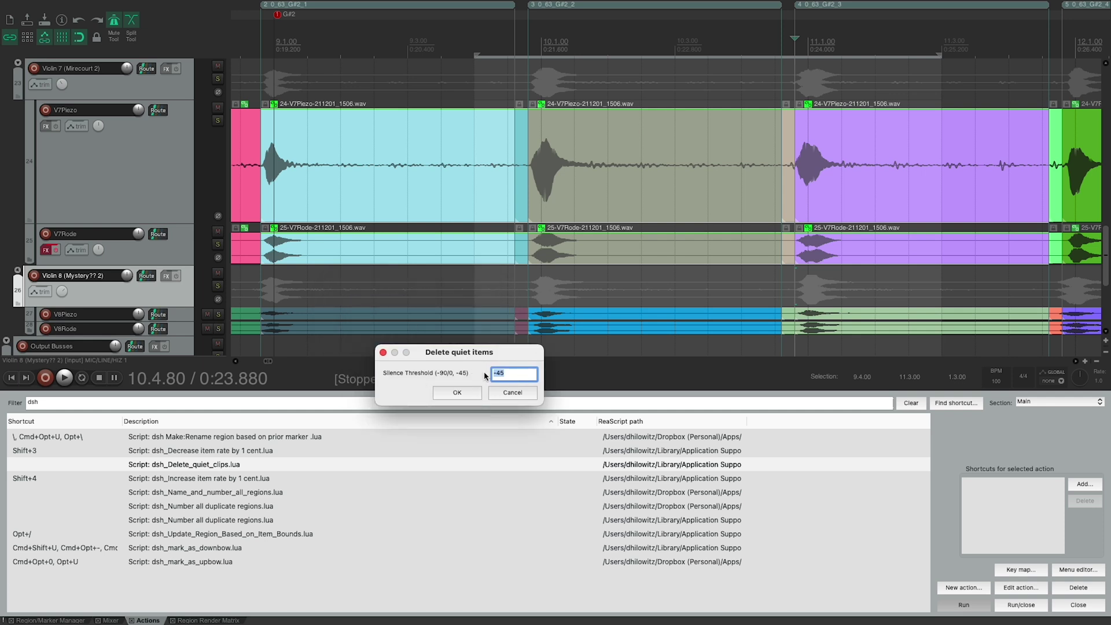
pyautogui.press('Return')
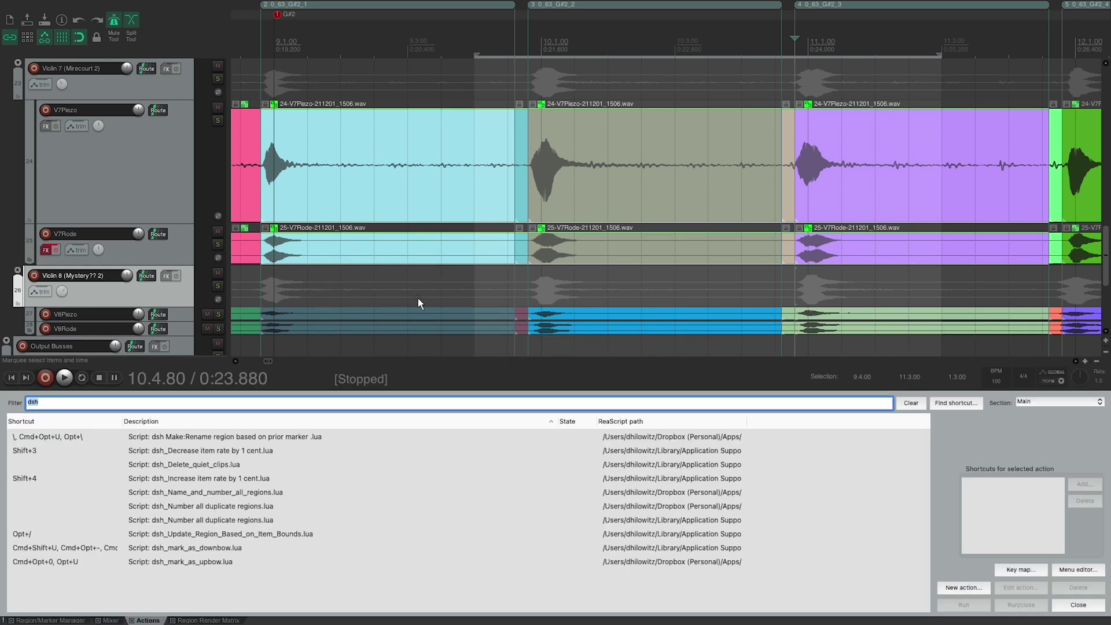
# - Run dsh_Delete_quiet_clips.lua again with its silence threshold left at -45, and select the violin items across the four 64_127_F#4 regions
pyautogui.click(259, 467)
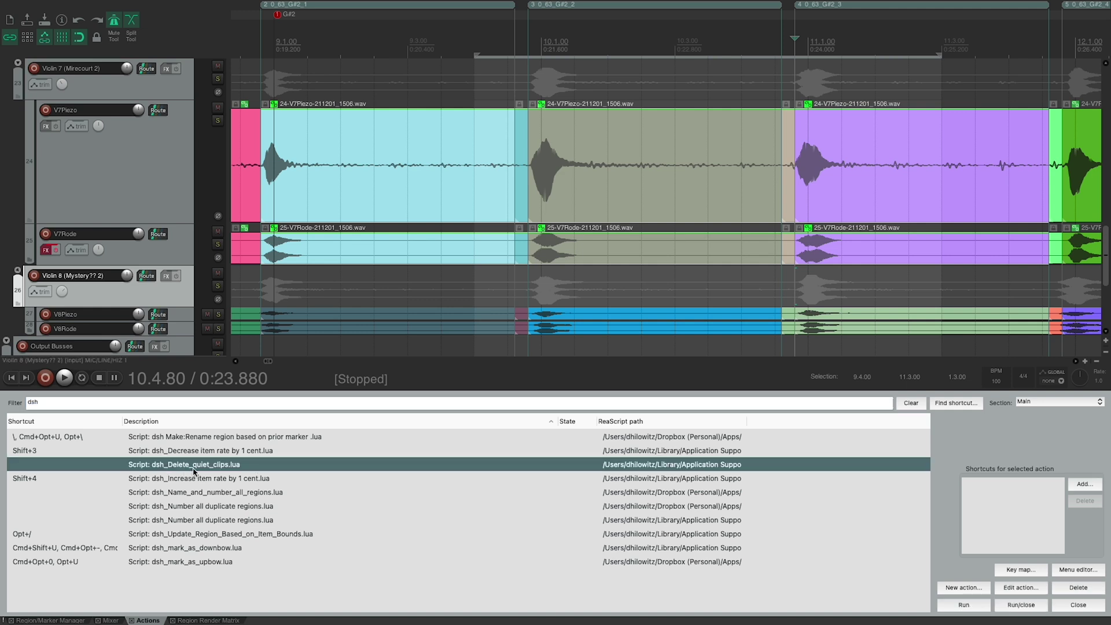
pyautogui.click(964, 605)
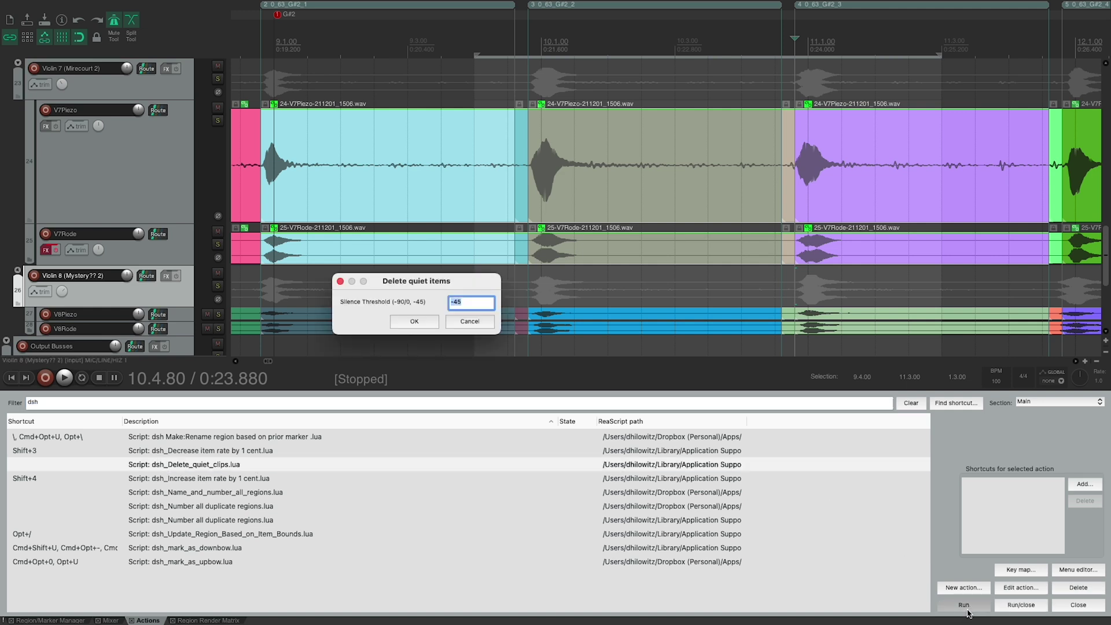
pyautogui.moveTo(428, 291); pyautogui.dragTo(471, 368)
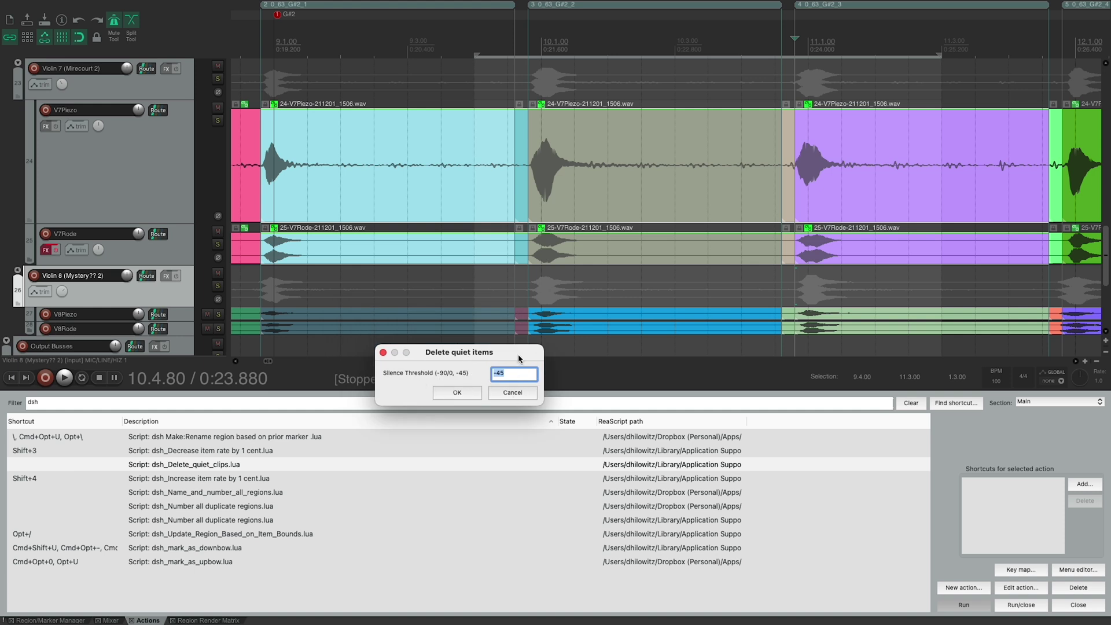
pyautogui.click(460, 393)
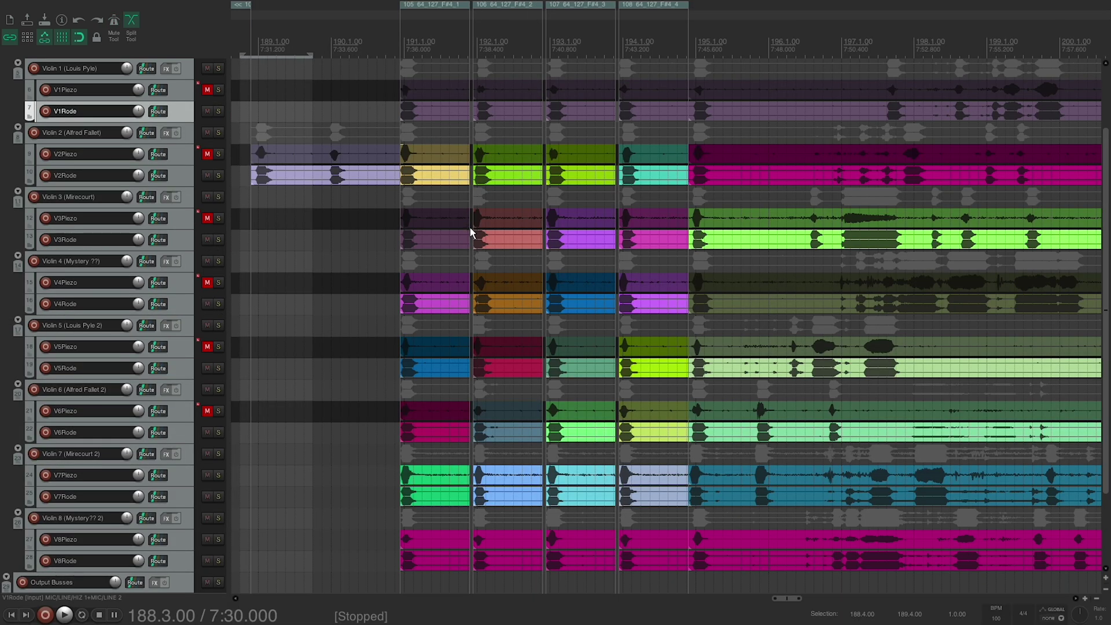
pyautogui.moveTo(440, 577); pyautogui.dragTo(646, 107)
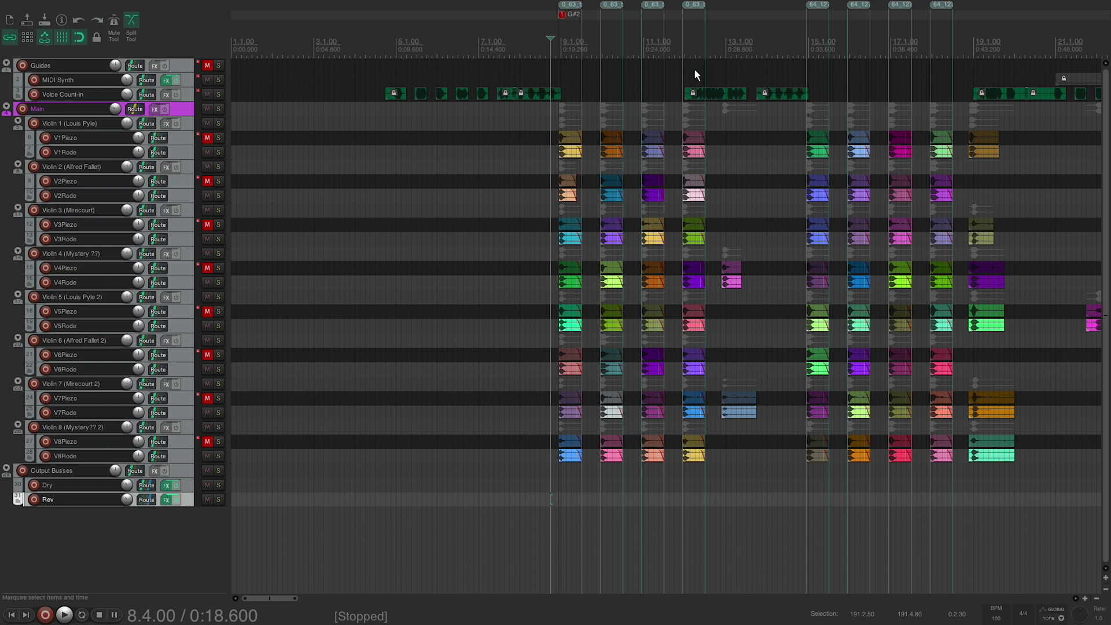
# - Step through the note regions from 0_63_56_1 to 0_63_58_2 to examine the trimmed, faded items and their onsets across all violins
pyautogui.scroll(4, 580, 94)
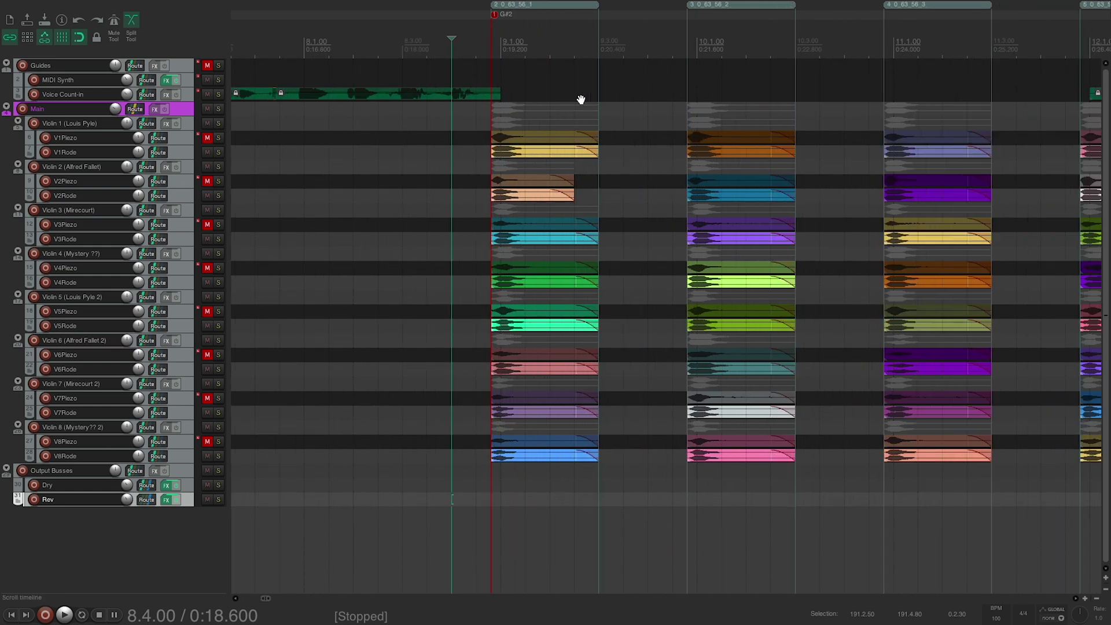
pyautogui.press('Right')
pyautogui.press('Right')
pyautogui.press('Right')
pyautogui.press('Right')
pyautogui.press('Right')
pyautogui.press('Right')
pyautogui.press('Right')
pyautogui.press('Right')
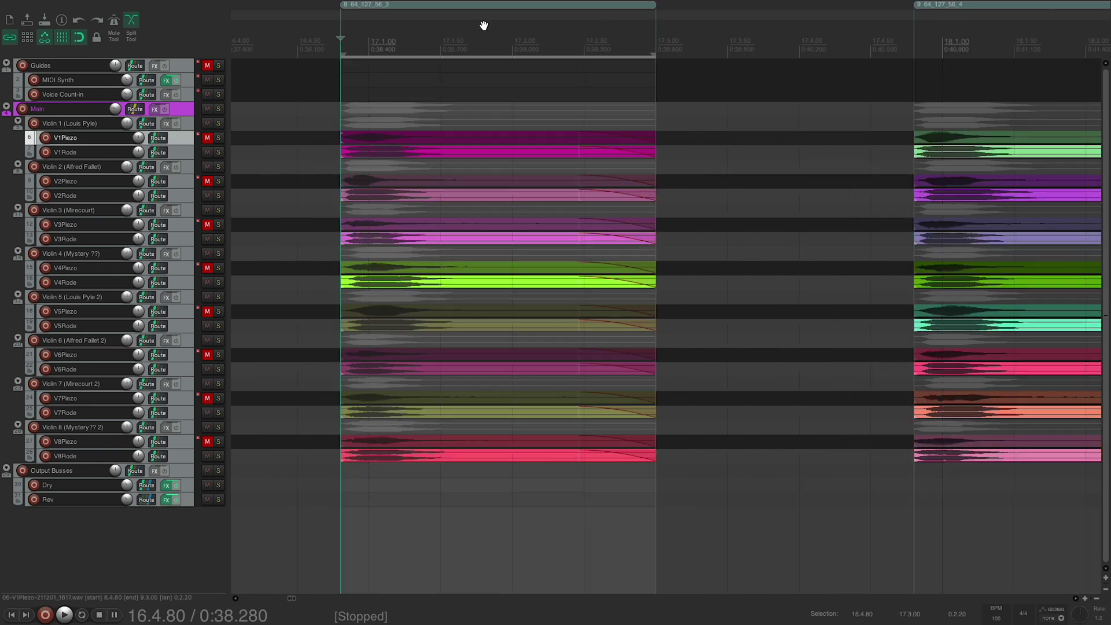
pyautogui.scroll(2, 484, 26)
pyautogui.press('Right')
pyautogui.press('Right')
pyautogui.press('Right')
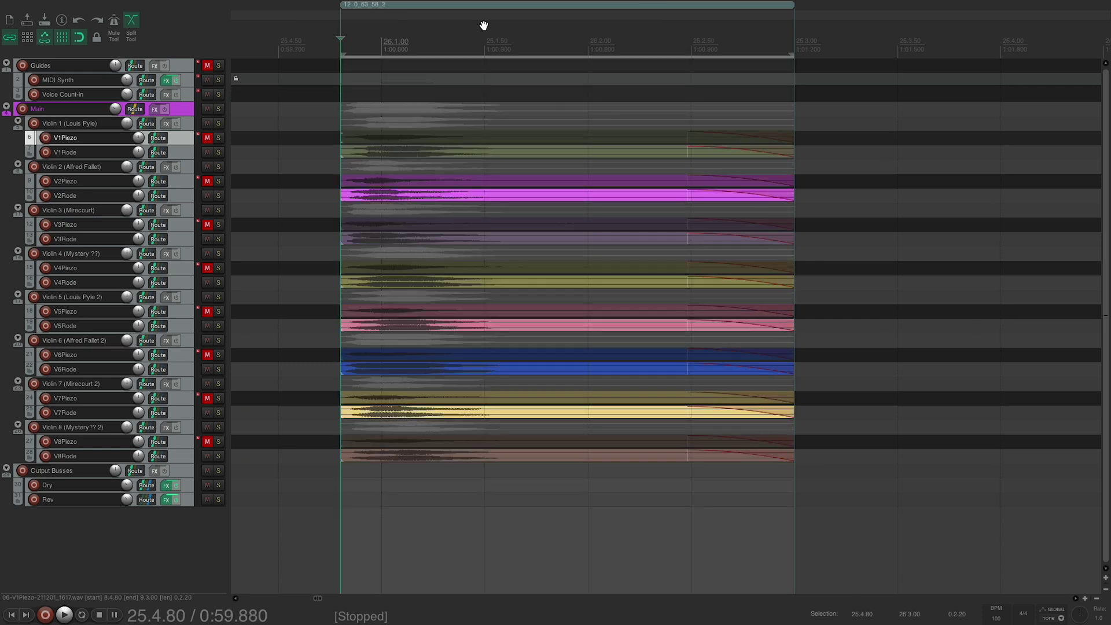
# - Align the note onsets by slipping the Violin 7 and Violin 2 audio in region 0_63_58_2 and the Violin 3 audio in region 0_63_58_3
pyautogui.click(438, 414)
pyautogui.moveTo(439, 415)
pyautogui.mouseDown()
pyautogui.moveTo(474, 415)
pyautogui.moveTo(425, 415)
pyautogui.mouseUp()
pyautogui.moveTo(391, 197); pyautogui.dragTo(401, 194)
pyautogui.press(']')
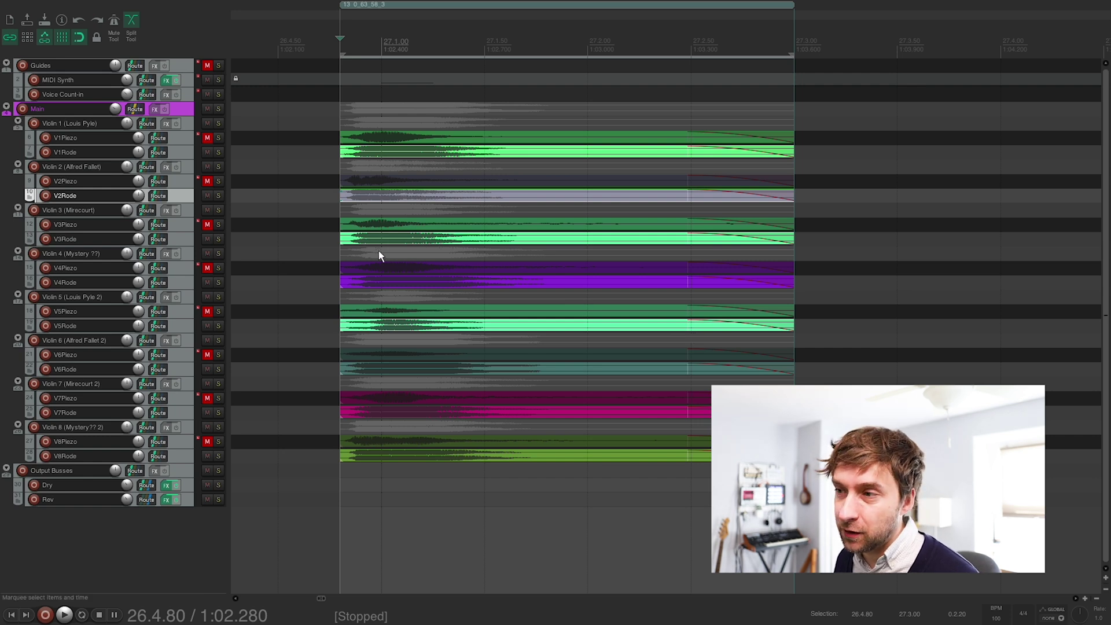
pyautogui.moveTo(371, 239); pyautogui.dragTo(359, 238)
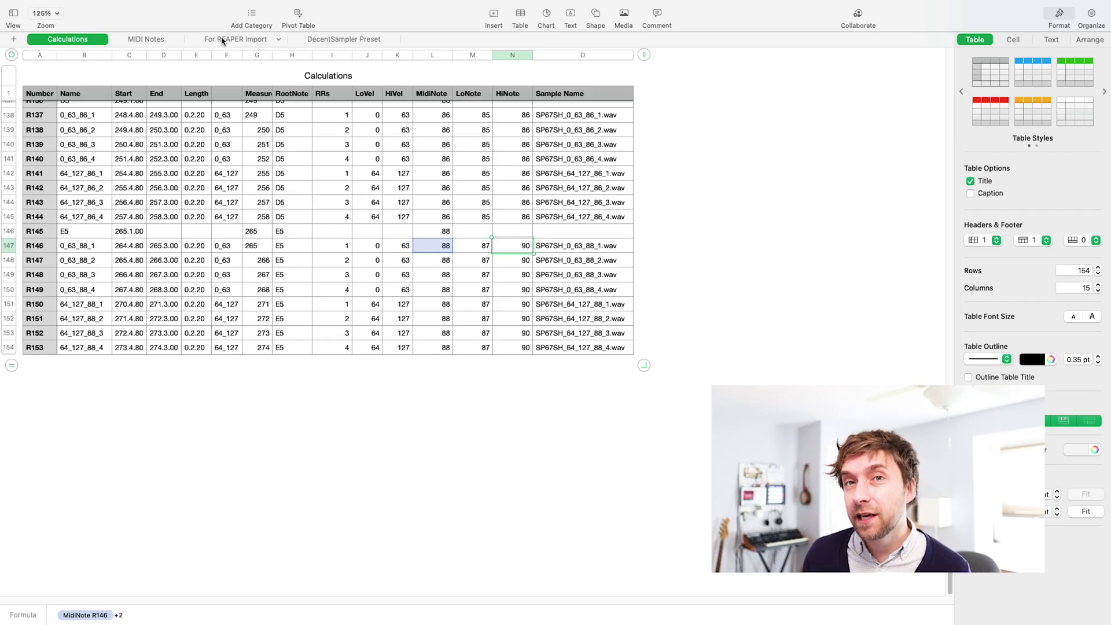
# - Switch to Numbers and examine the Calculations sheet's region data, including the round robin, velocity and MIDI note values for region 0_63_58_1
pyautogui.scroll(20, 43, 89)
pyautogui.moveTo(44, 95); pyautogui.dragTo(284, 98)
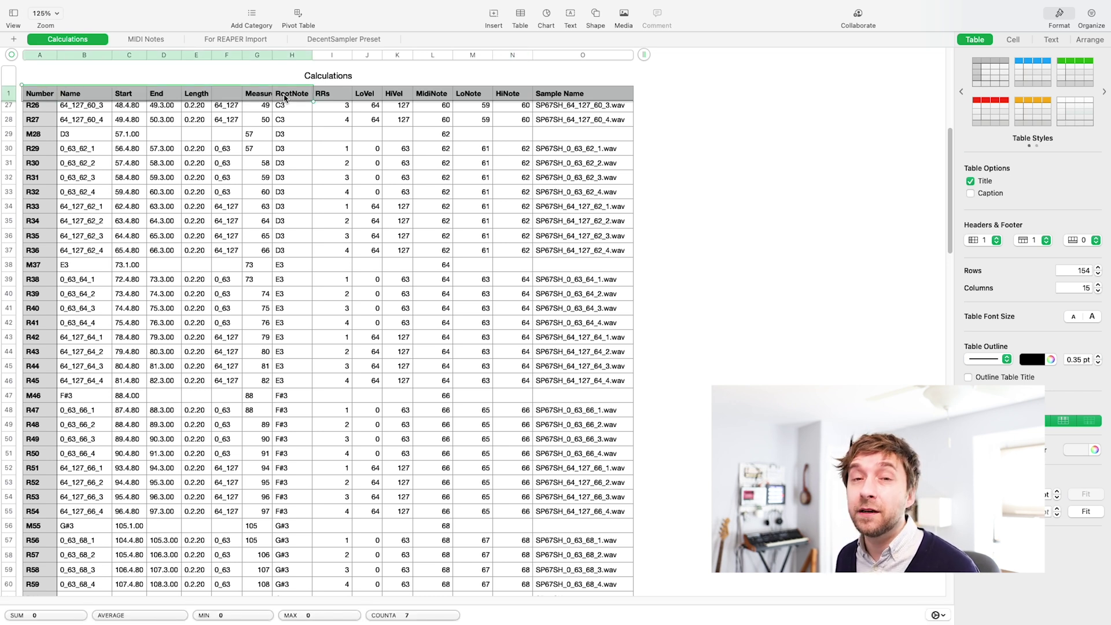
pyautogui.scroll(4, 392, 286)
pyautogui.scroll(4, 392, 286)
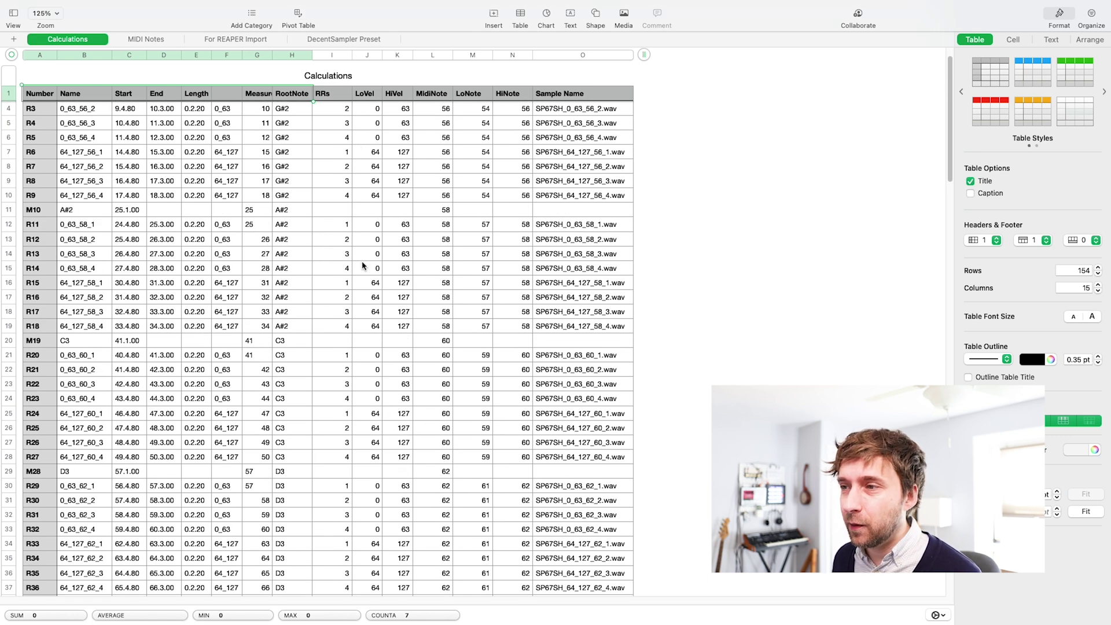
pyautogui.click(342, 231)
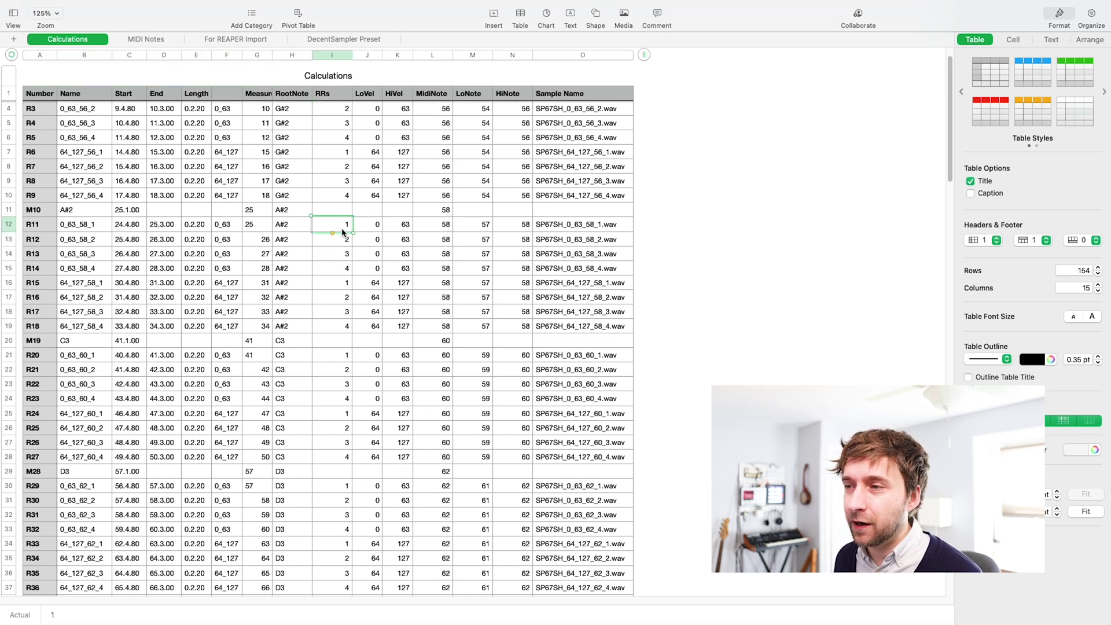
pyautogui.click(377, 231)
pyautogui.click(431, 228)
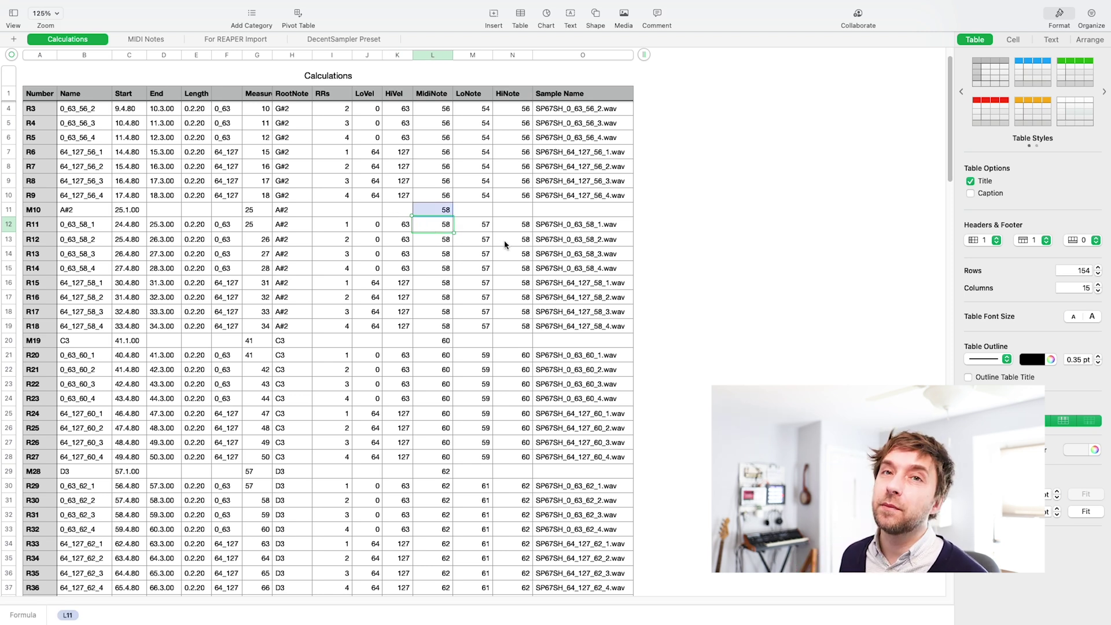
pyautogui.click(340, 40)
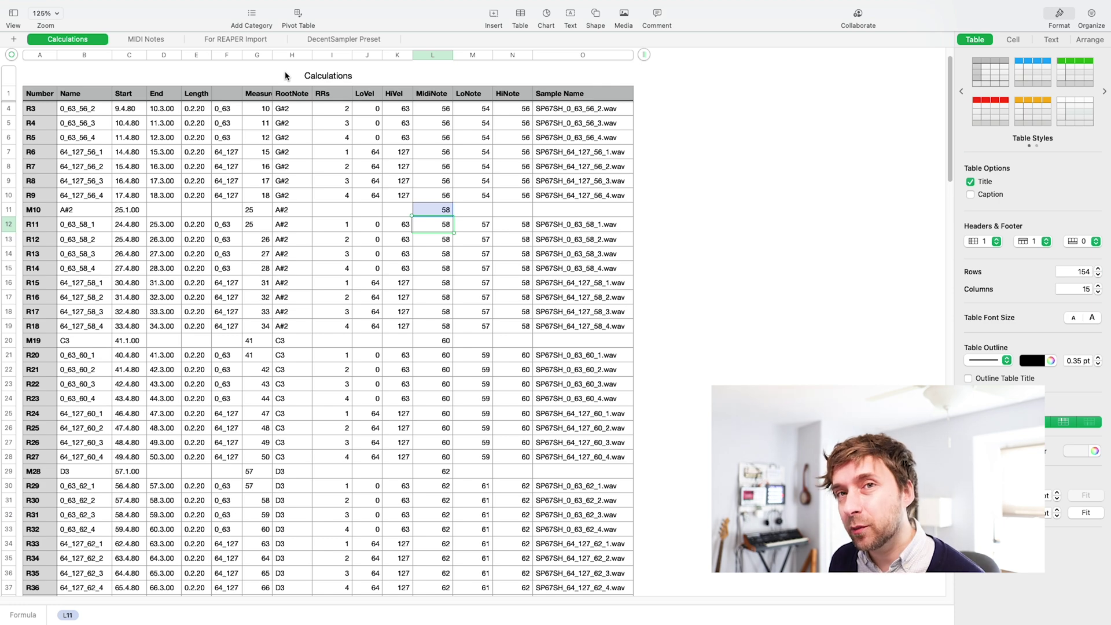
# - Switch to REAPER and open the Region Render Matrix to check the Dry and Rev bus assignments across the regions
pyautogui.press('super+Tab')
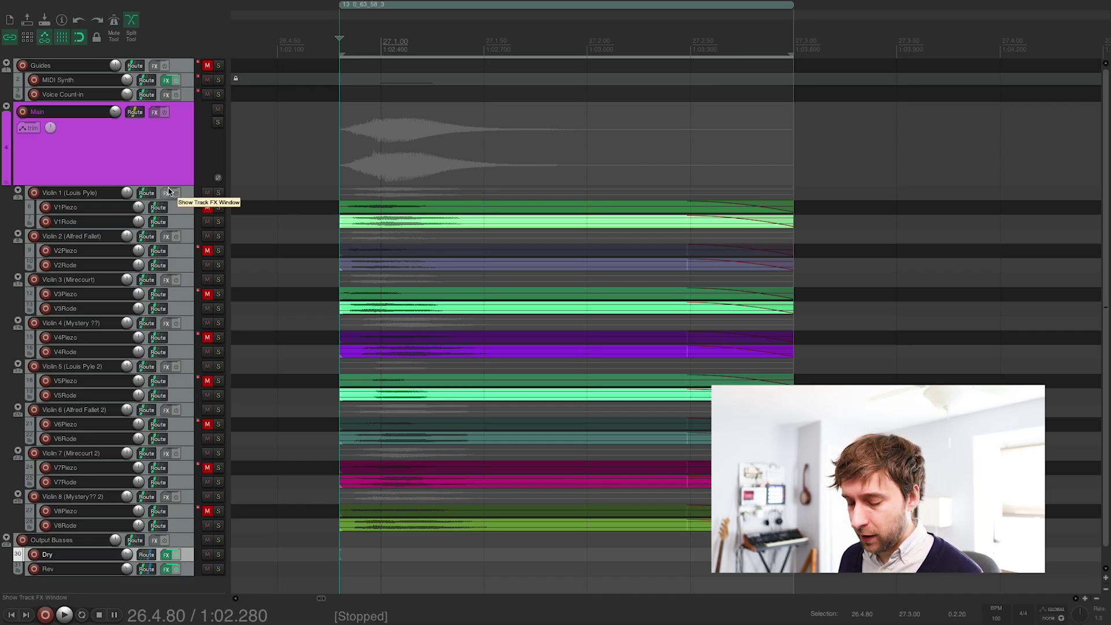
pyautogui.hotkey('ctrl', 'alt', 'r')
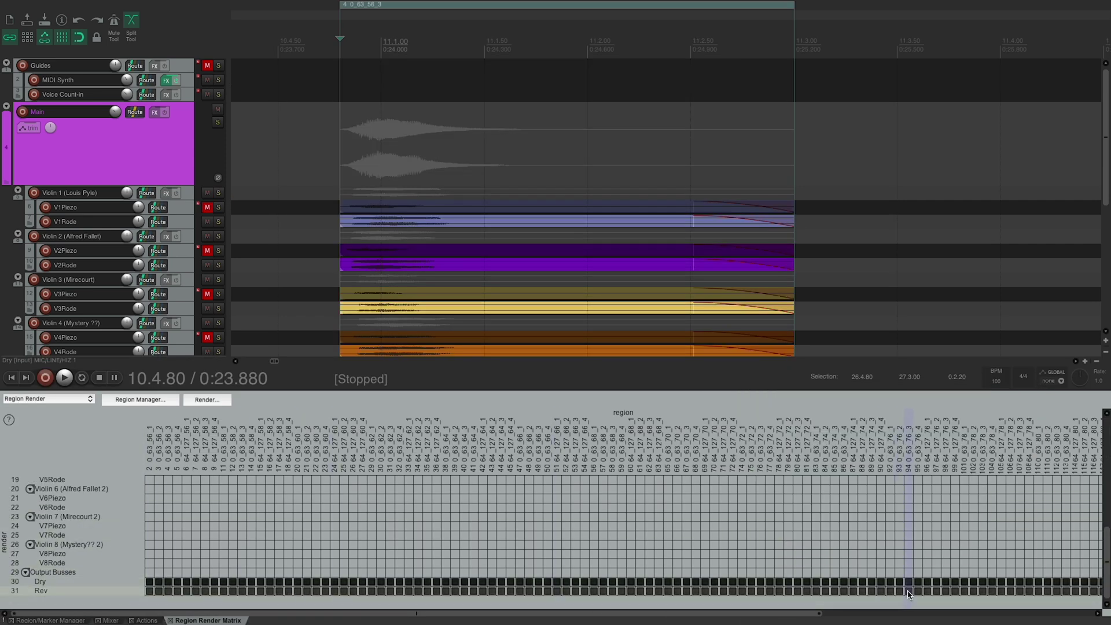
pyautogui.hscroll(5, 909, 593)
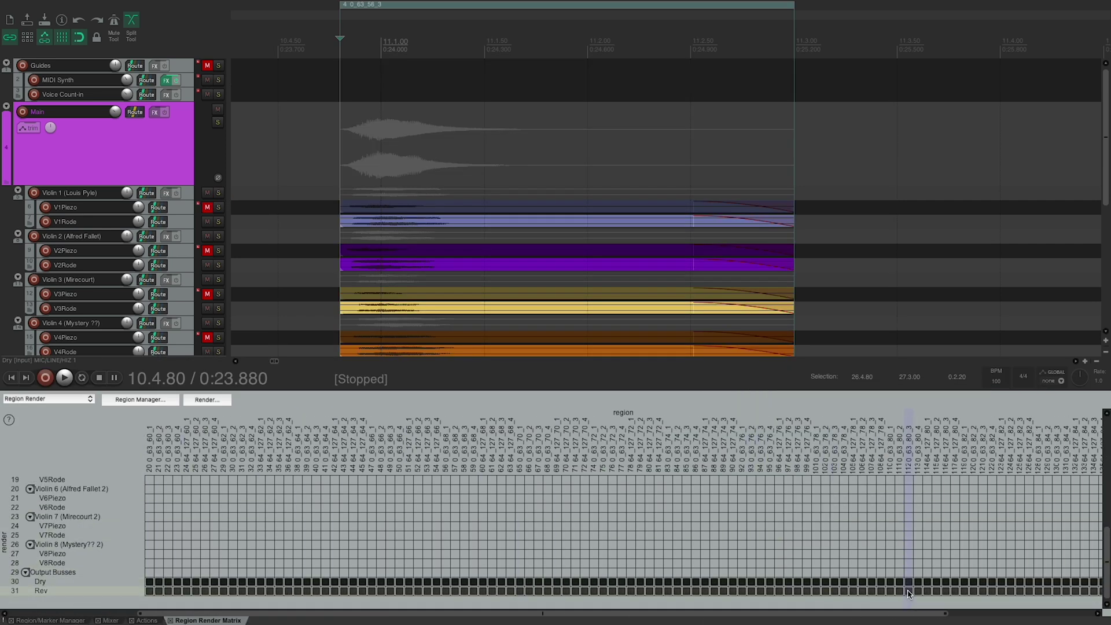
pyautogui.hscroll(-5, 909, 593)
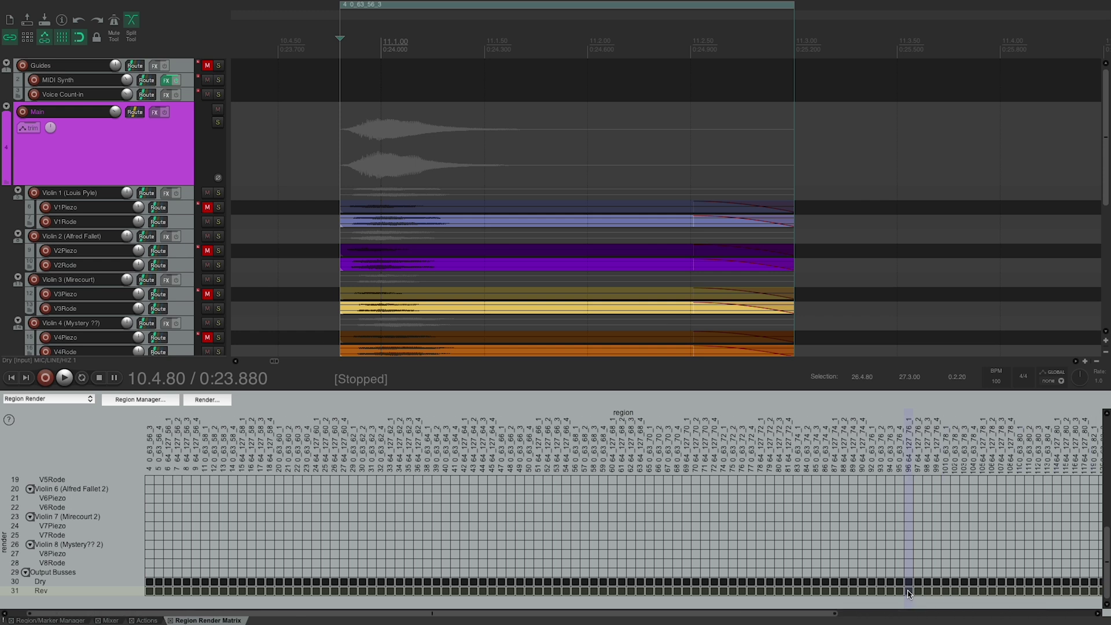
# - Render all project regions from the region render matrix as stereo 24-bit WAV files named SP067SH_$region
pyautogui.click(204, 405)
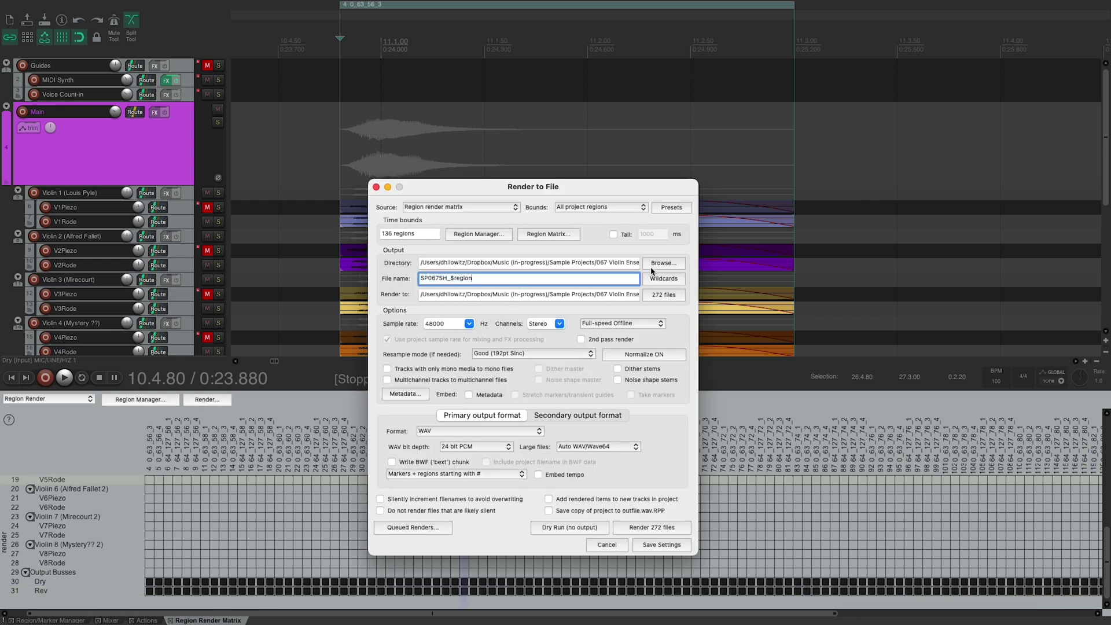
pyautogui.click(629, 262)
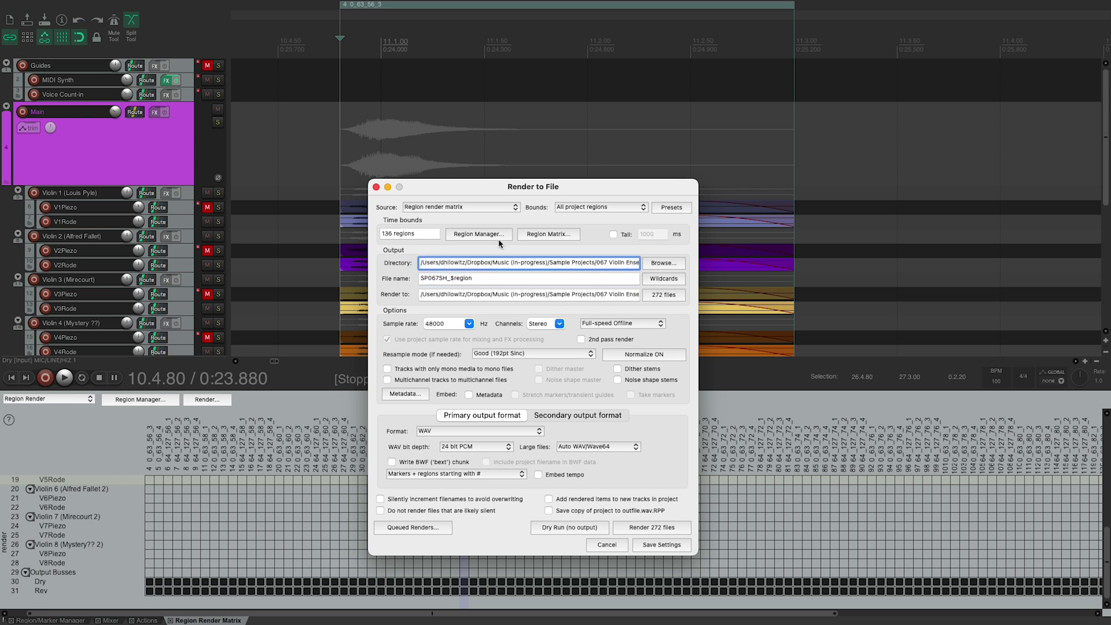
pyautogui.click(466, 210)
pyautogui.click(478, 209)
pyautogui.click(467, 279)
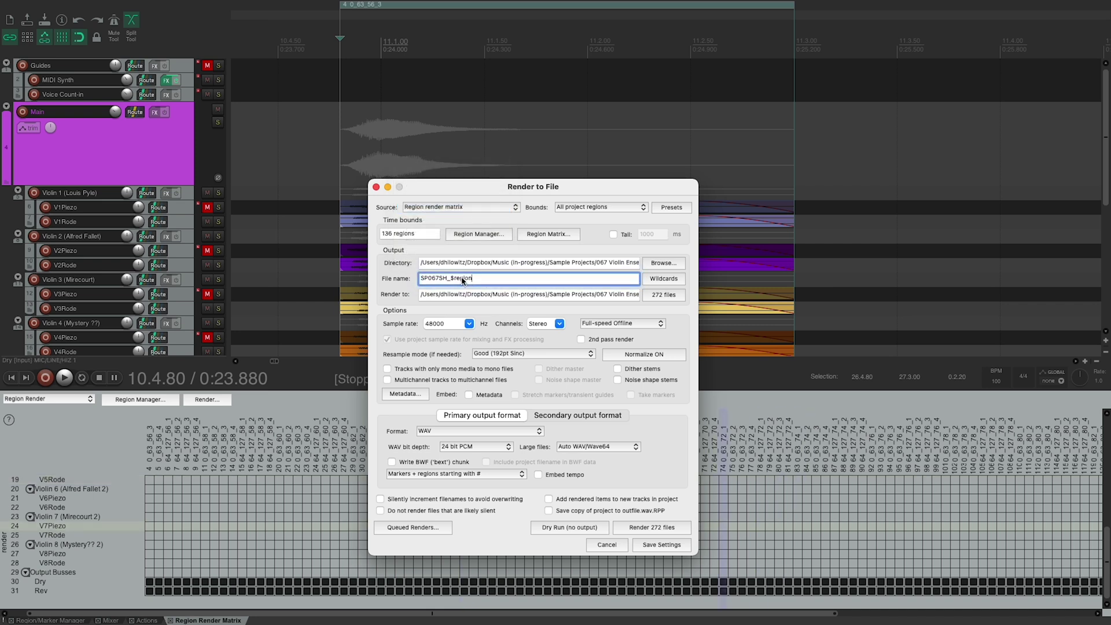
pyautogui.click(447, 280)
pyautogui.click(657, 528)
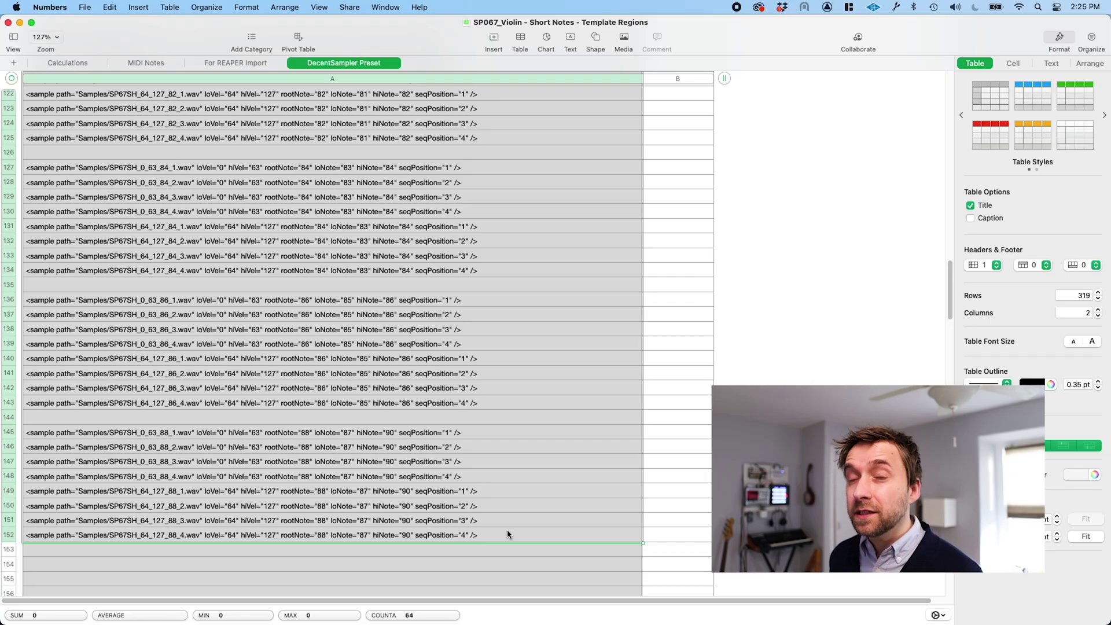
# - In Numbers, copy all the generated sample lines in rows 1 to 152 of the DecentSampler Preset sheet
pyautogui.click(459, 536)
pyautogui.scroll(10, 343, 286)
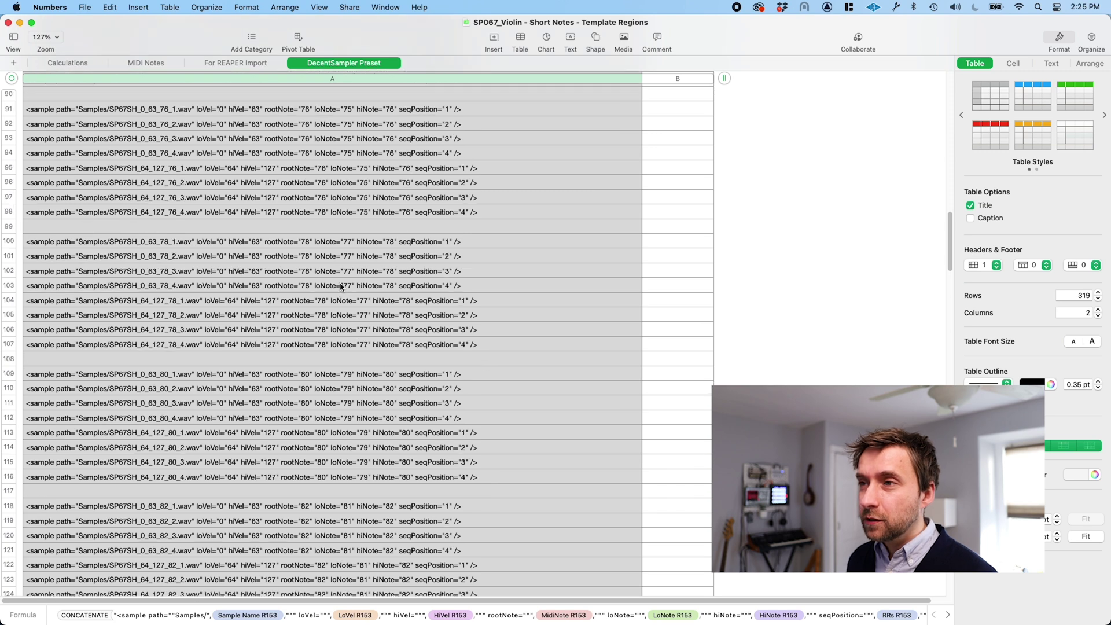
pyautogui.scroll(10, 348, 180)
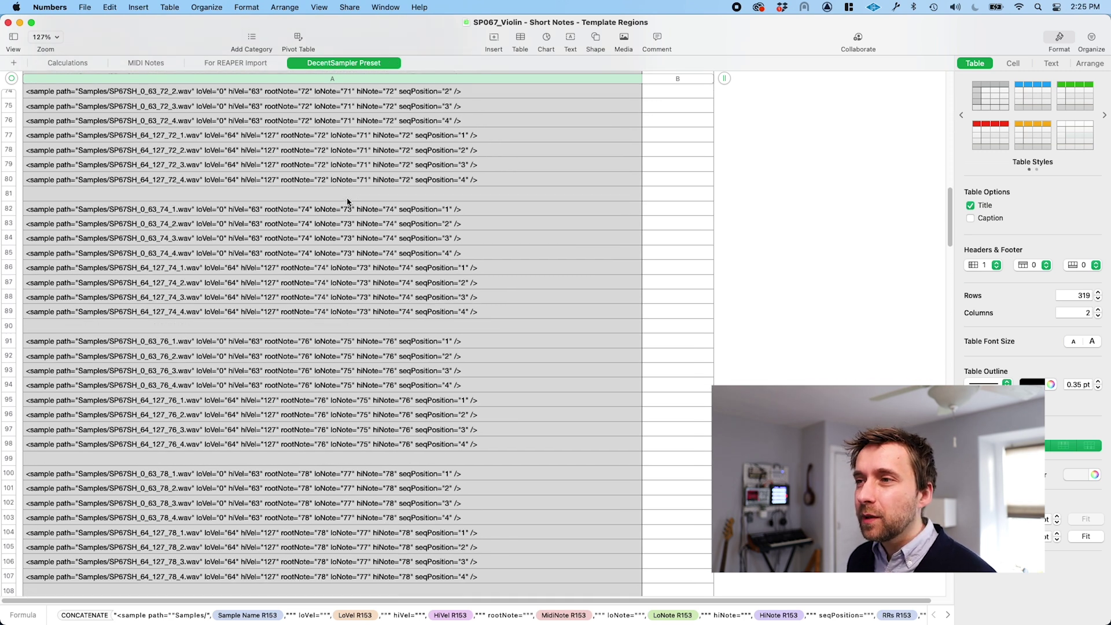
pyautogui.scroll(8, 347, 188)
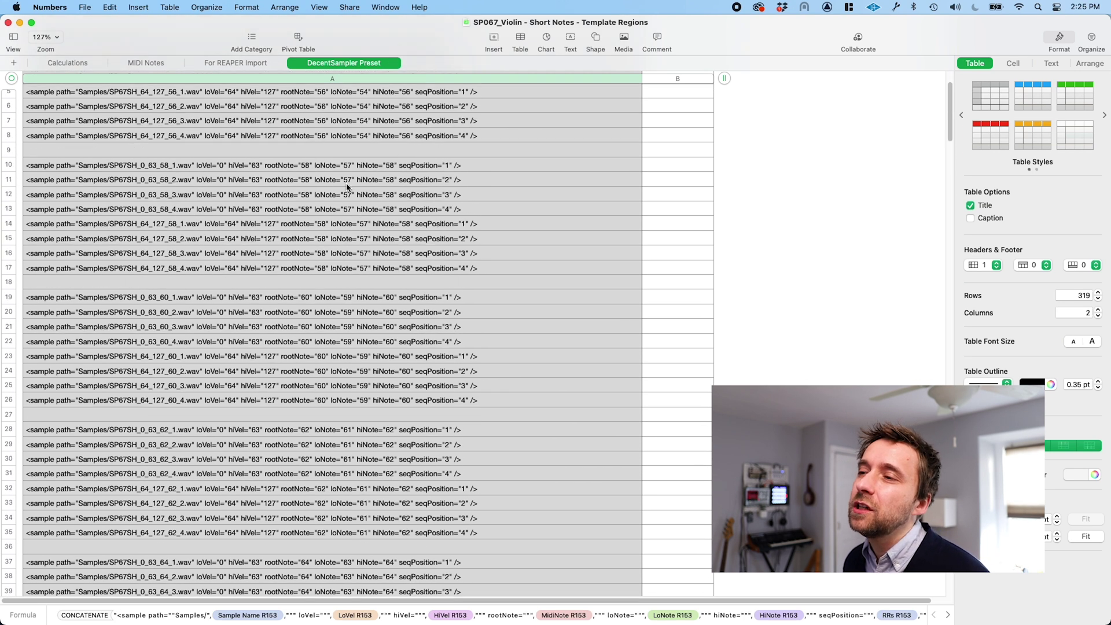
pyautogui.keyDown('shift'); pyautogui.click(348, 127); pyautogui.keyUp('shift')
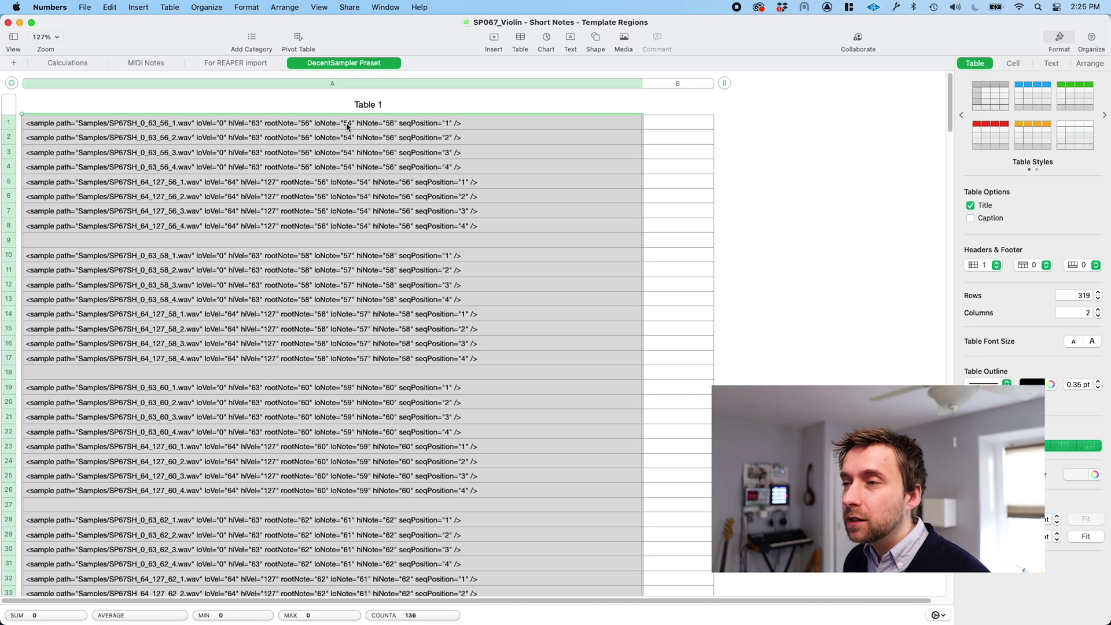
pyautogui.rightClick(348, 127)
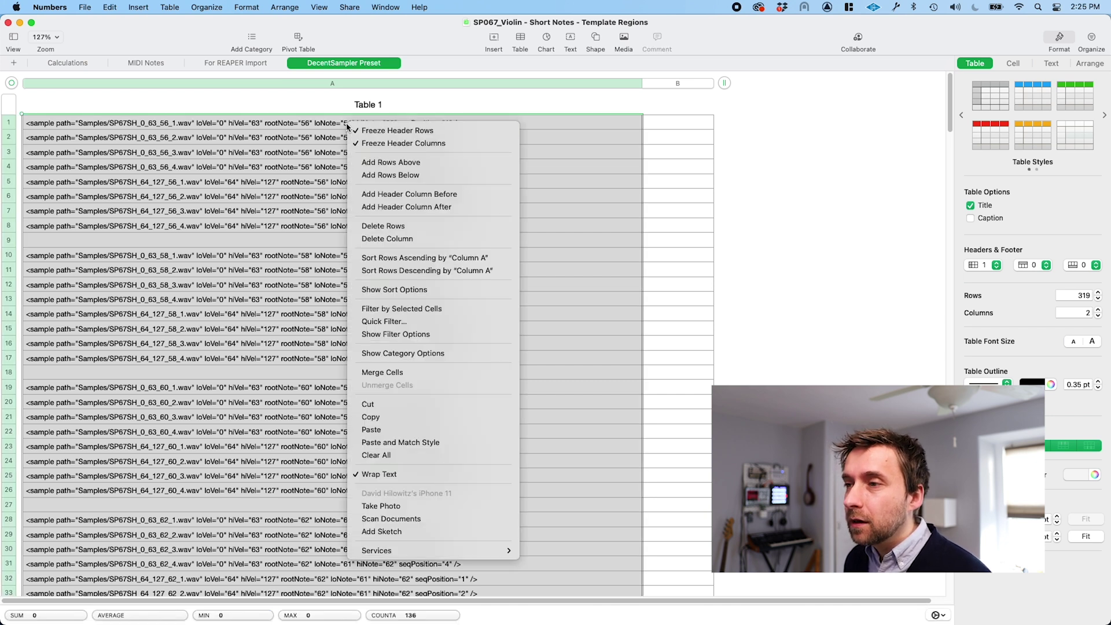
pyautogui.click(396, 424)
# - Switch to Sublime Text, paste the copied sample lines inside the Dry group of Violin Ensemble - Short Notes.dspreset, and save the file
pyautogui.press('super+Tab')
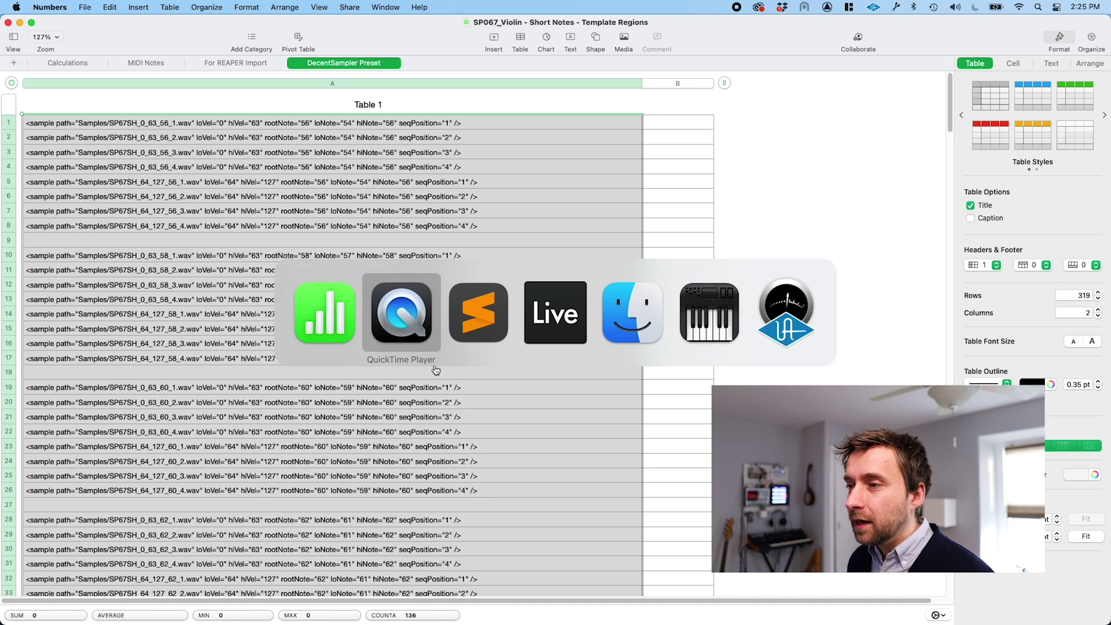
pyautogui.click(469, 330)
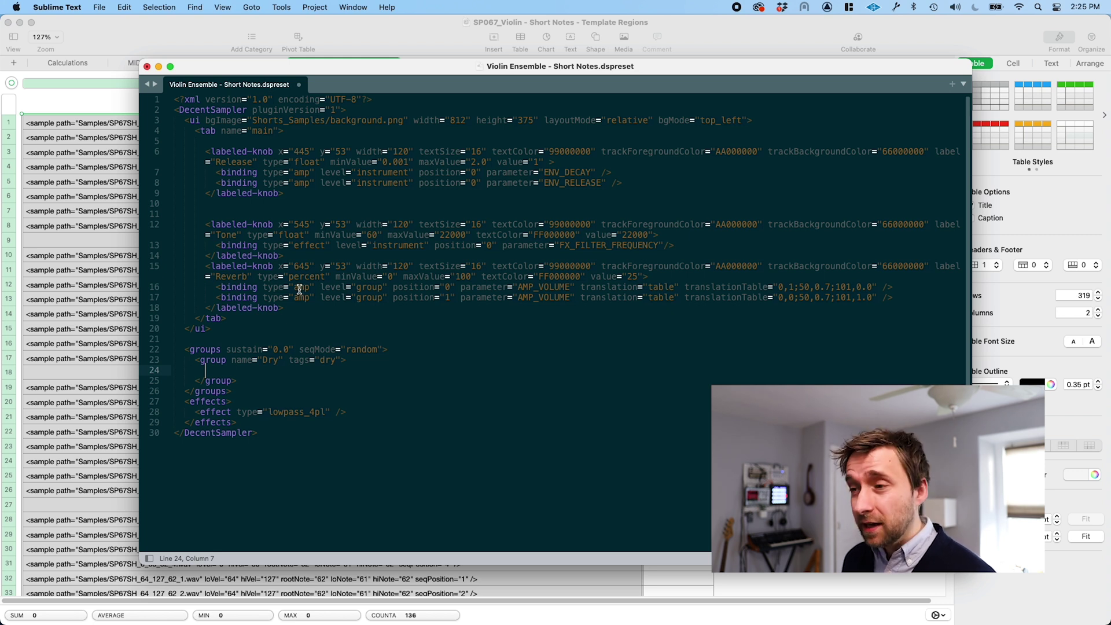
pyautogui.rightClick(295, 368)
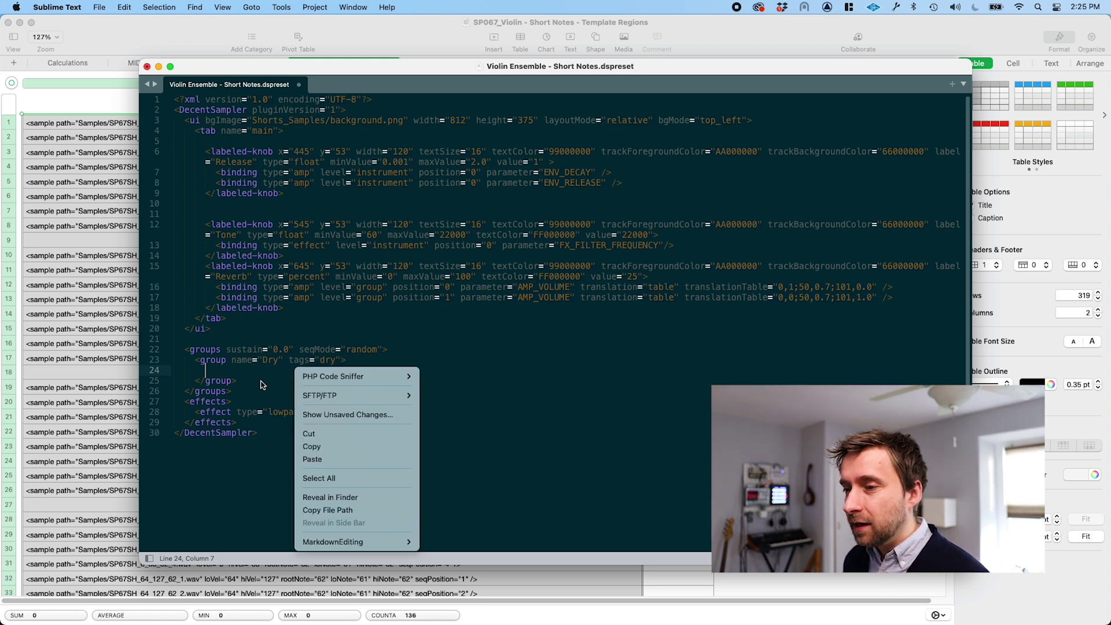
pyautogui.click(350, 459)
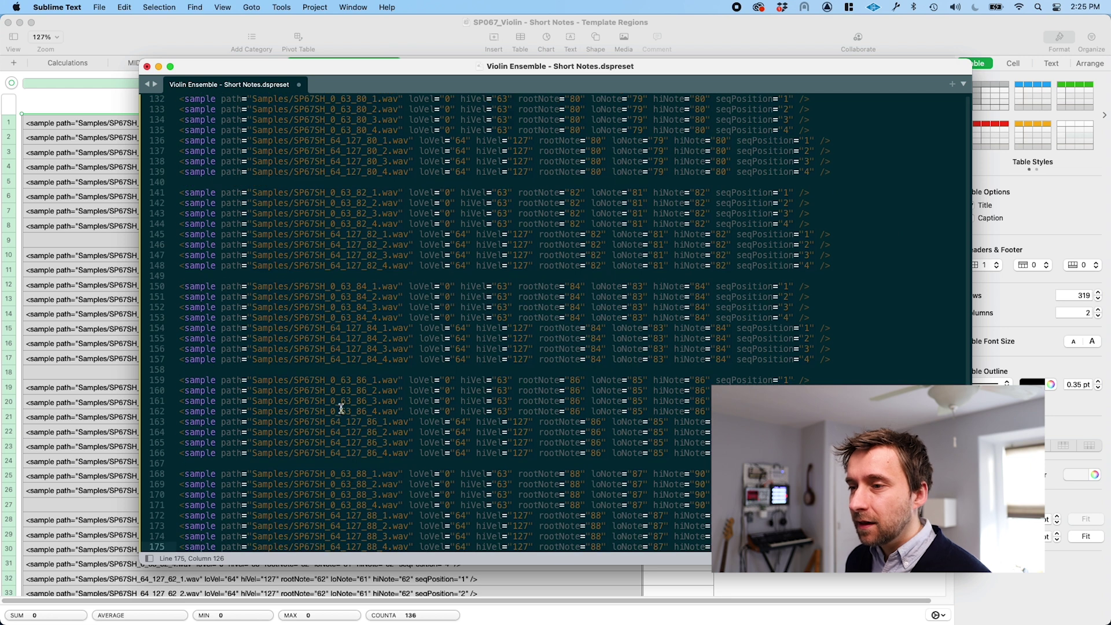
pyautogui.press('super+s')
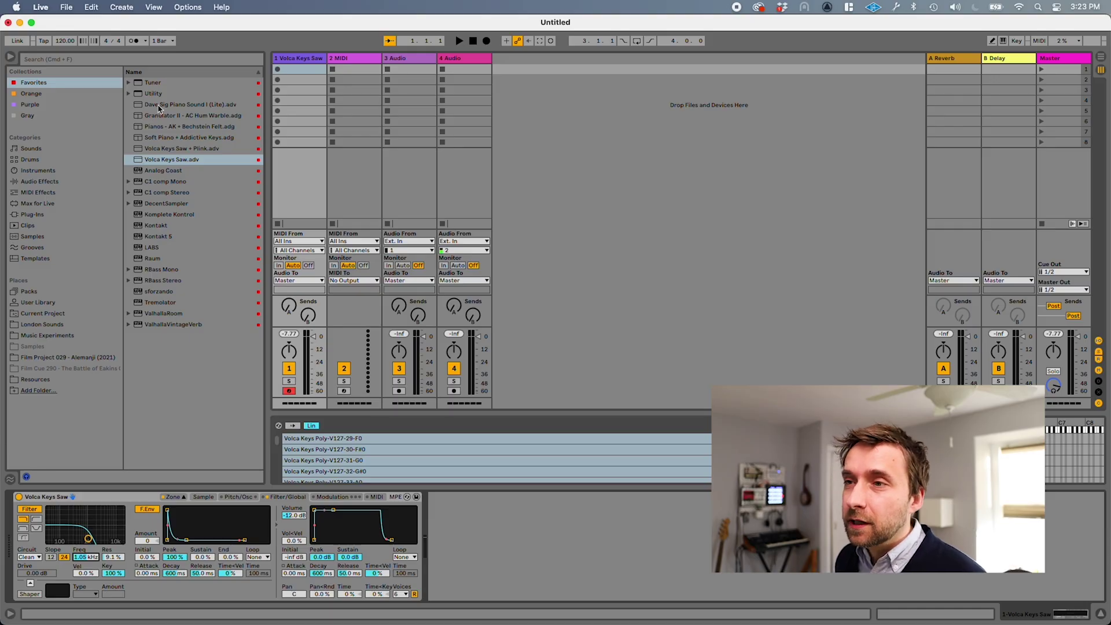
# - In Ableton Live, load DecentSampler on the first MIDI track and open Violin Ensemble - Short Notes.dspreset in it
pyautogui.doubleClick(152, 203)
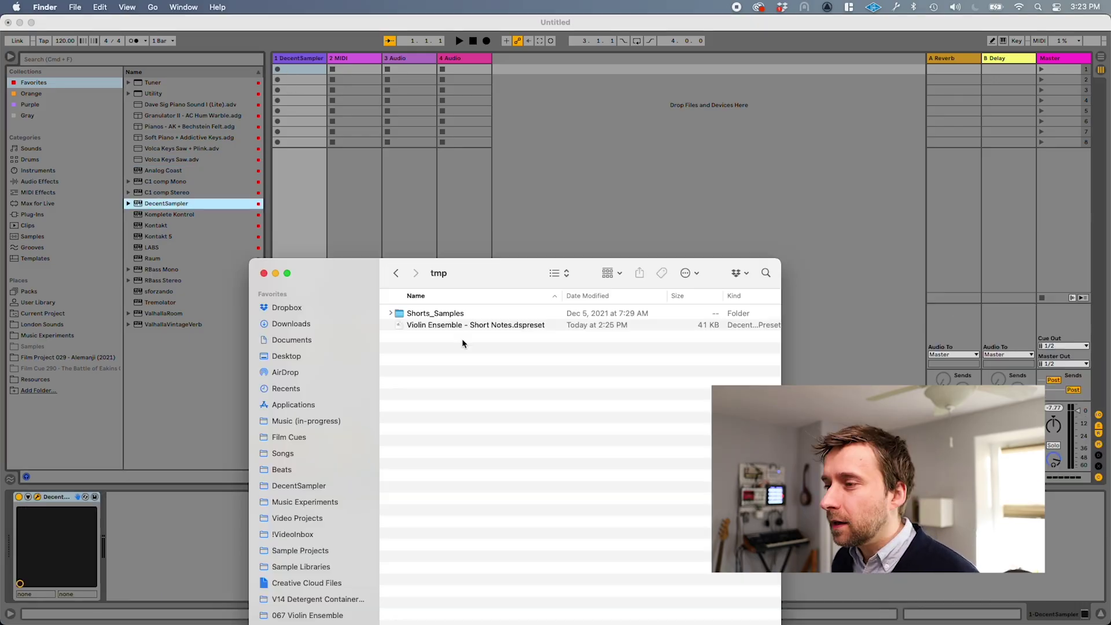
pyautogui.moveTo(446, 327); pyautogui.dragTo(733, 157)
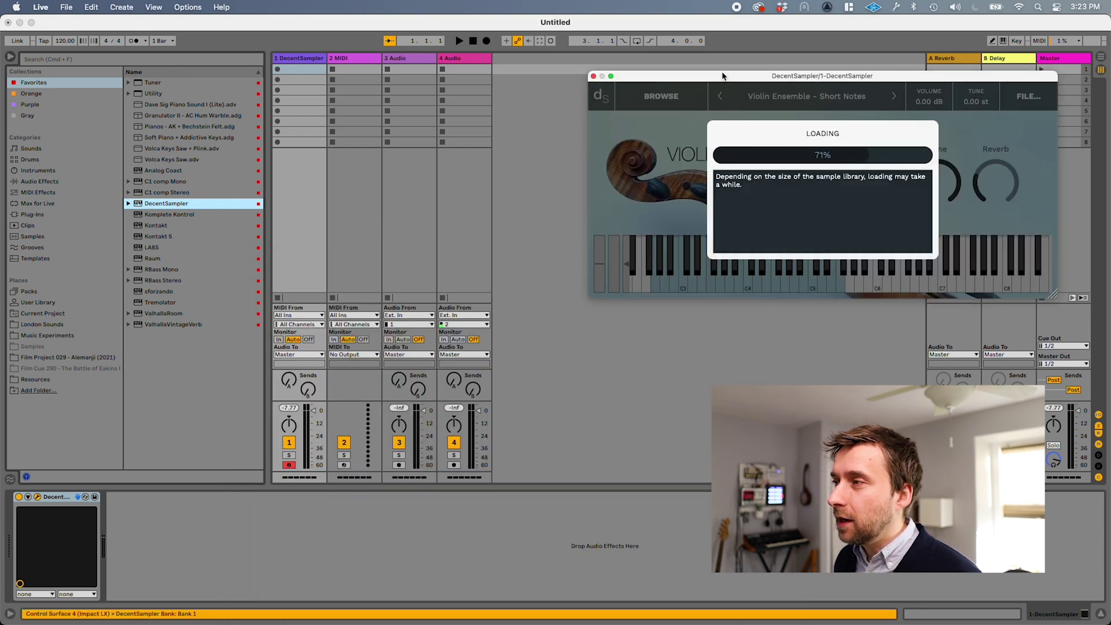
# - Create a MIDI clip on the first DecentSampler track with rising notes C3, D#3, G3, C4 and D#4, and audition it
pyautogui.moveTo(723, 76); pyautogui.dragTo(657, 90)
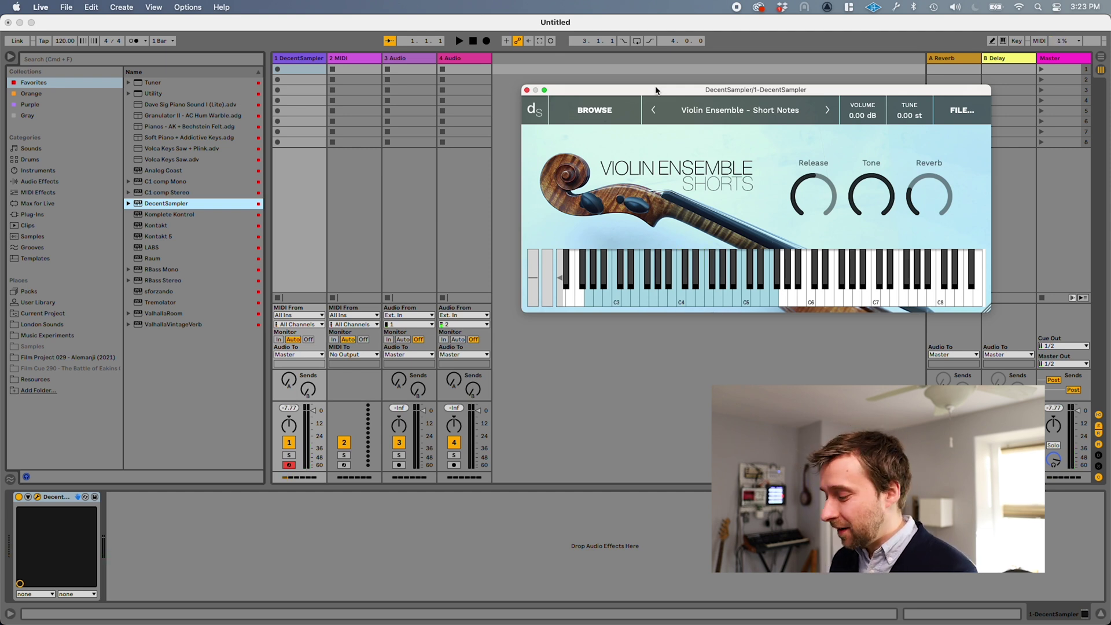
pyautogui.press('super+shift+m')
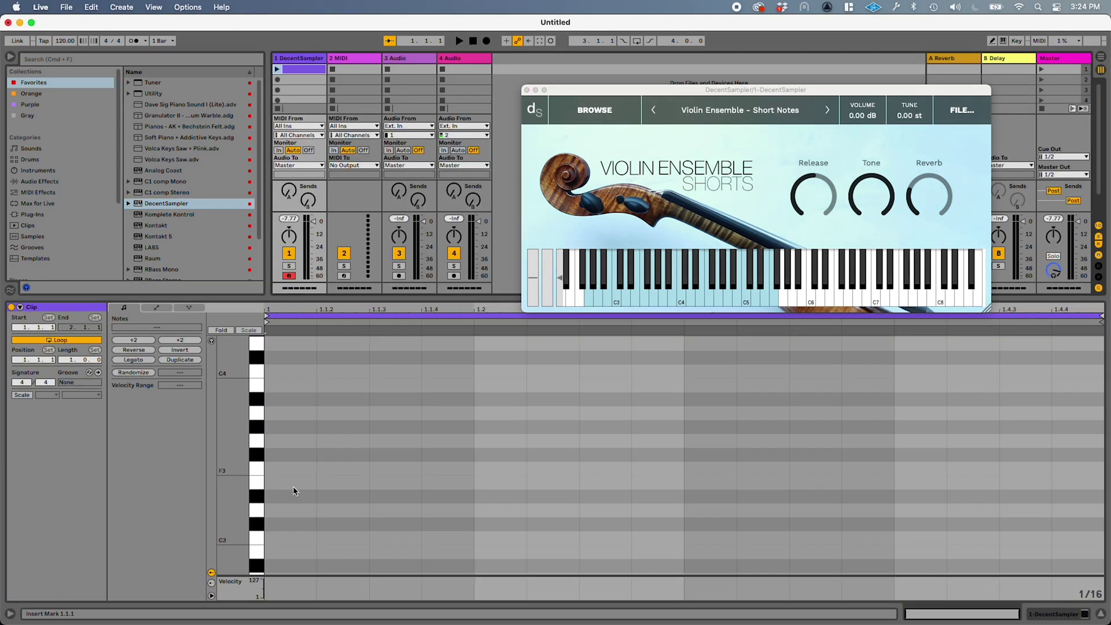
pyautogui.hotkey('ctrl', 'a')
pyautogui.moveTo(475, 328); pyautogui.dragTo(633, 329)
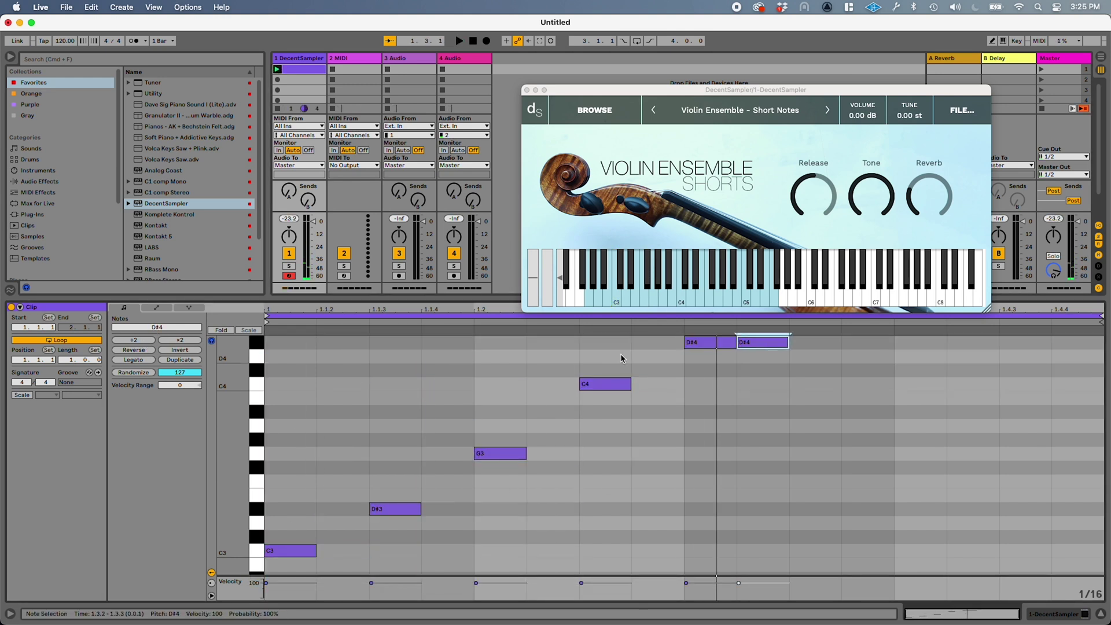
pyautogui.press('space')
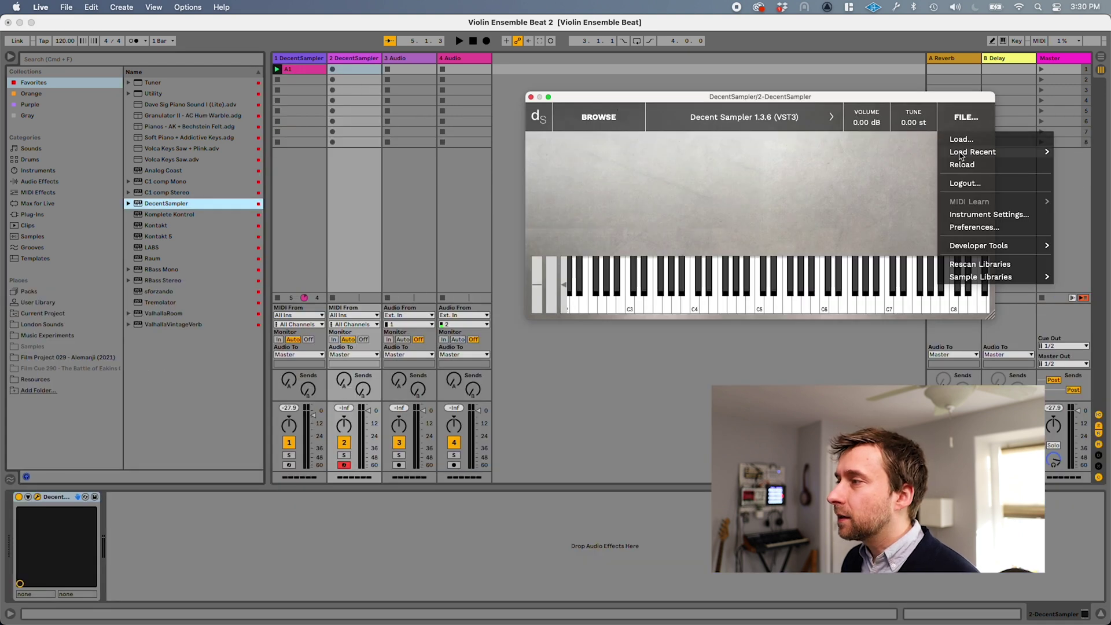
# - Load the recent preset Violin Ensemble - Sustains in the second track's DecentSampler and set its tuning to -12 st
pyautogui.moveTo(961, 153)
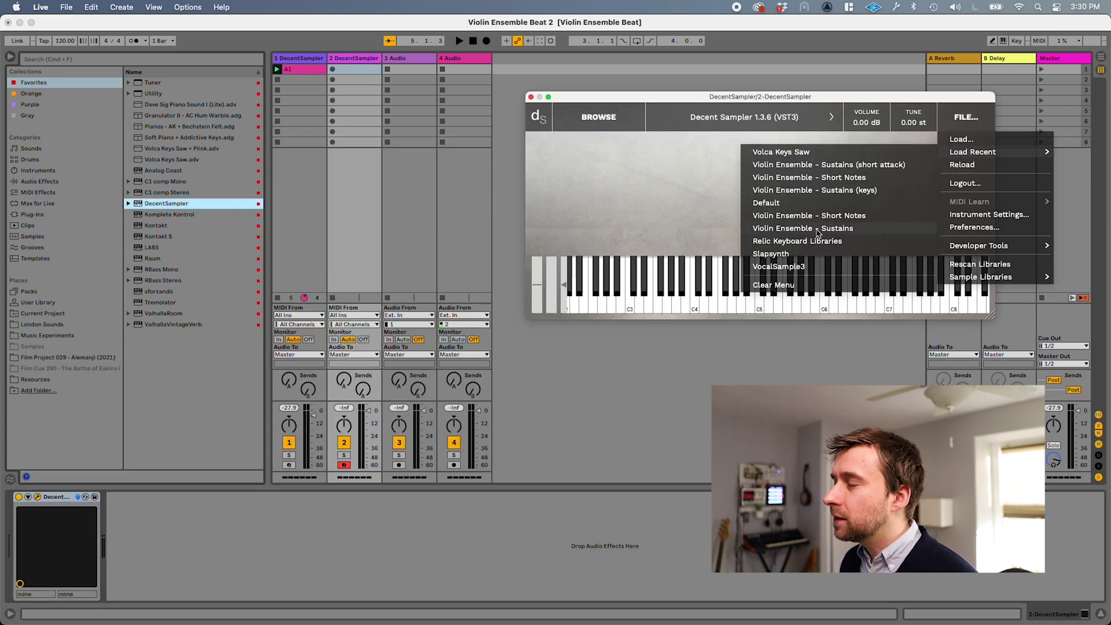
pyautogui.click(818, 230)
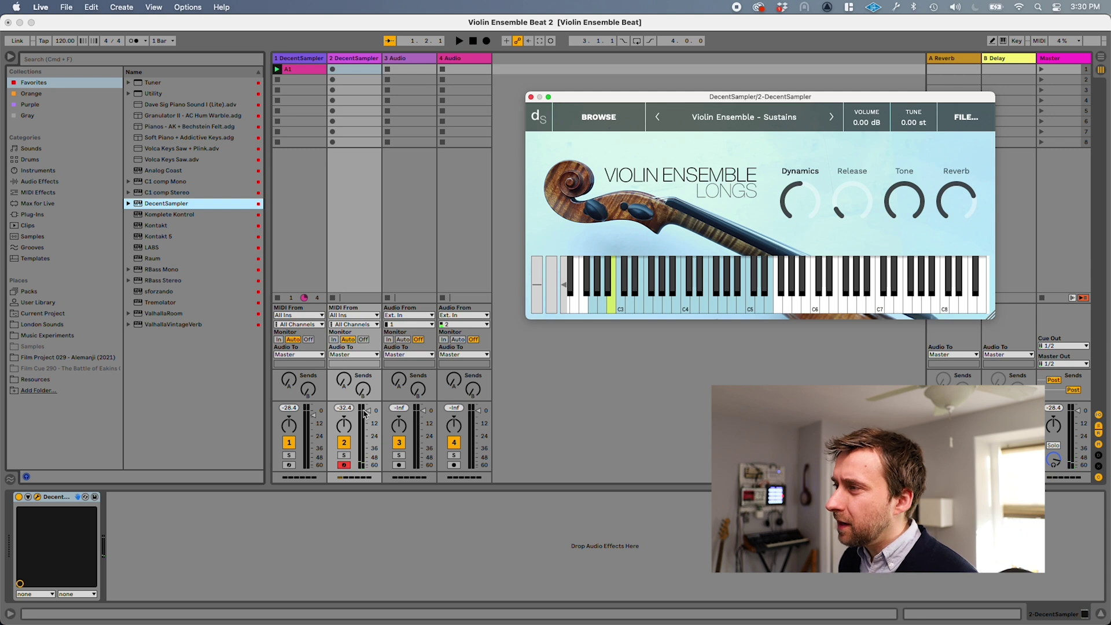
pyautogui.doubleClick(917, 124)
pyautogui.write('-12')
pyautogui.press('Return')
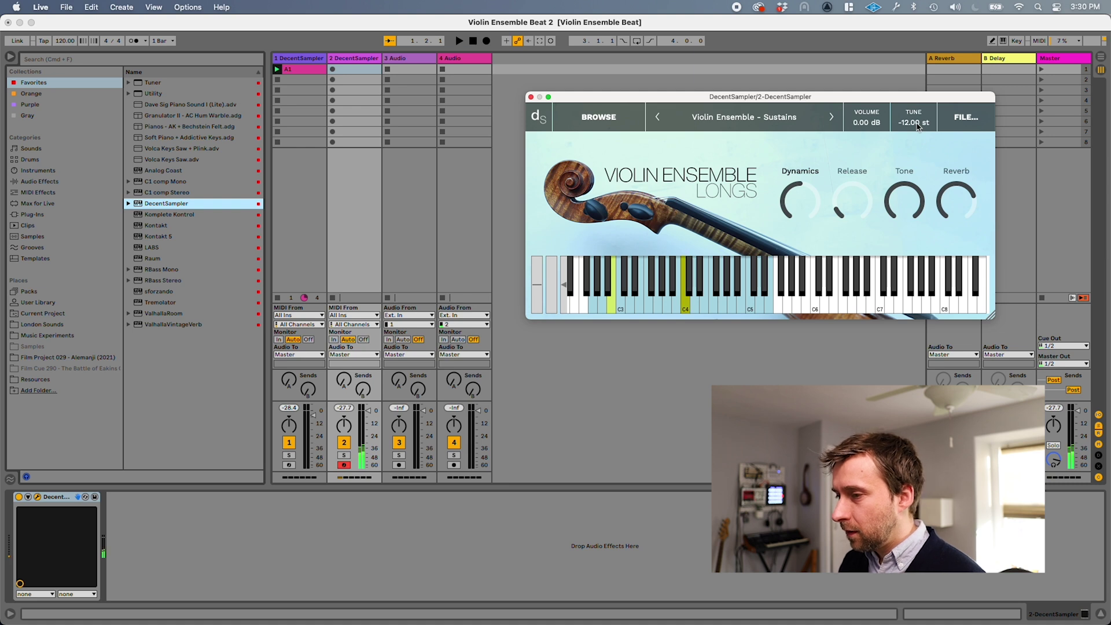
# - Start recording a clip in the first slot of the second DecentSampler track
pyautogui.click(334, 69)
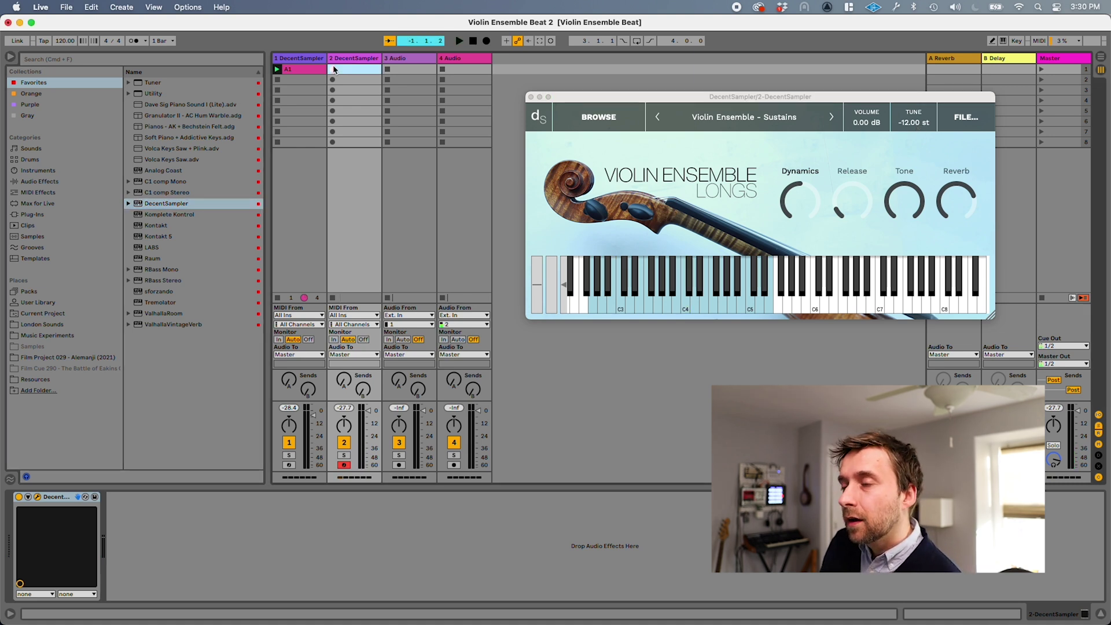